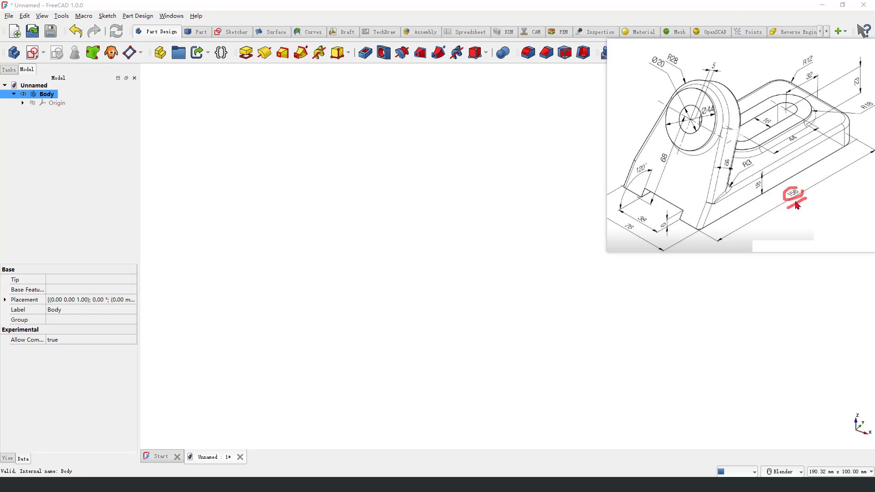
mouse_move(635, 222)
mouse_down()
mouse_move(620, 234)
mouse_move(636, 231)
mouse_up()
key(Escape)
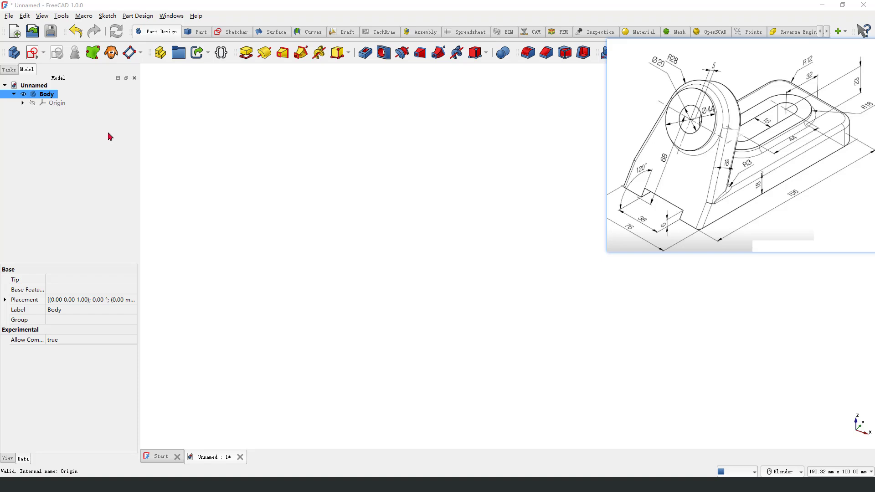
click(32, 53)
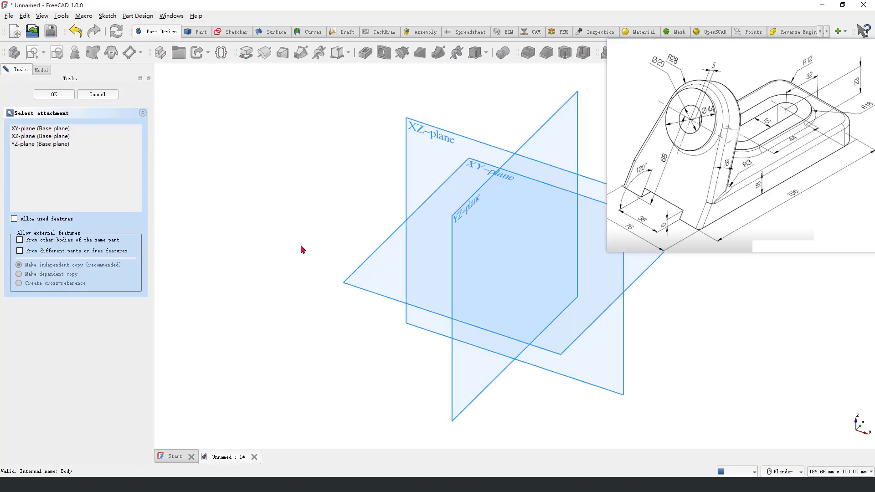
scroll(273, 244, down, 2)
scroll(482, 231, up, 1)
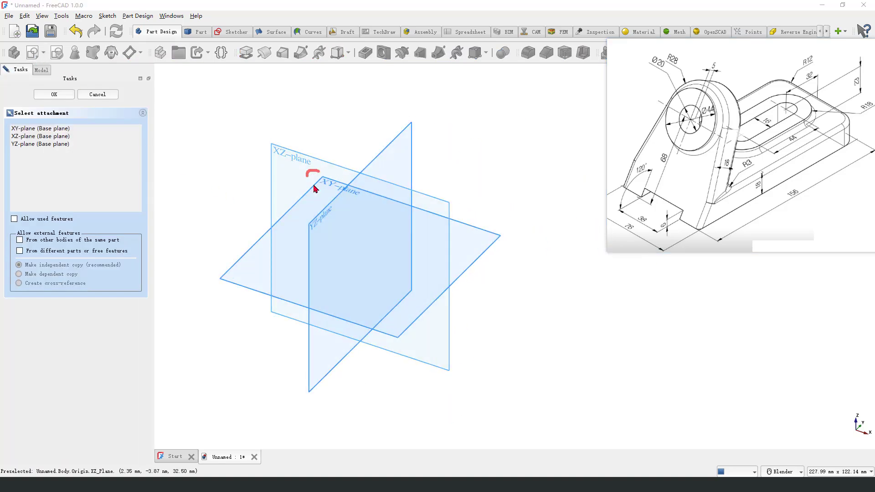
drag(314, 189, 331, 197)
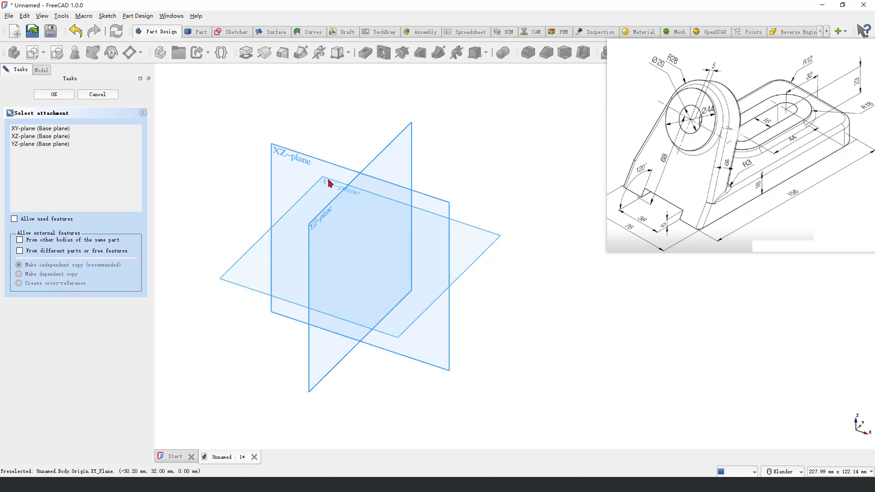
click(349, 190)
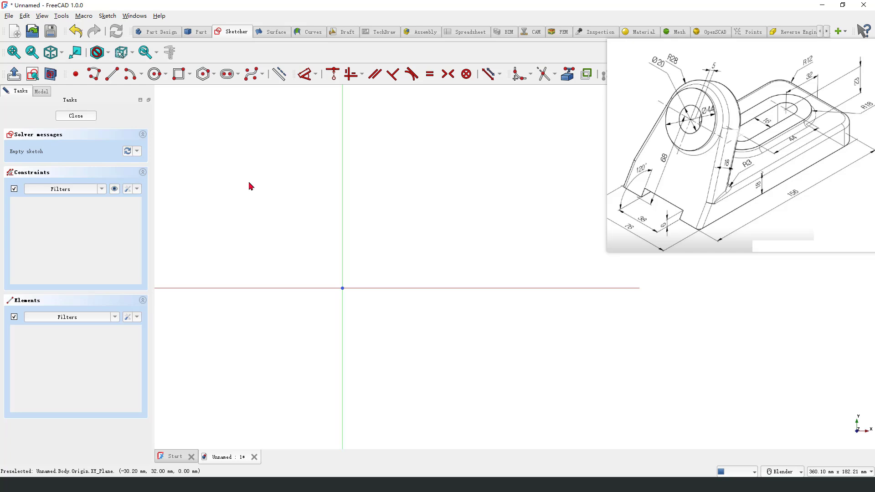
click(79, 118)
right_click(51, 115)
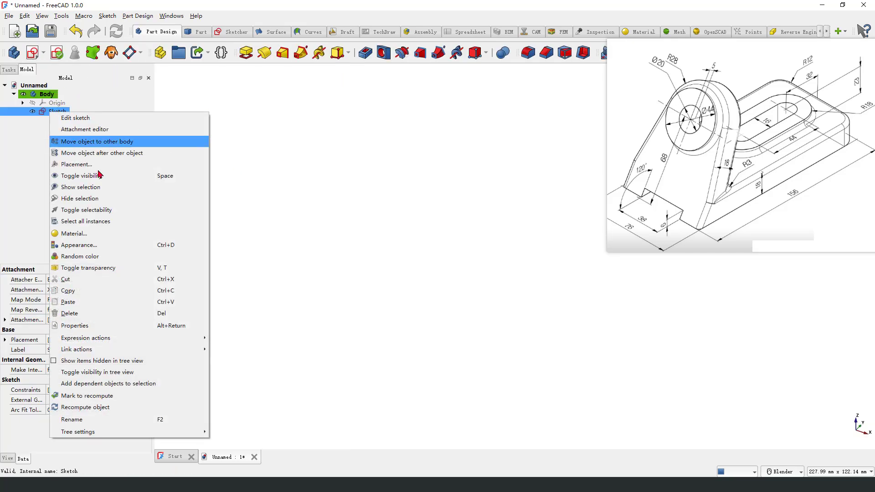
click(81, 313)
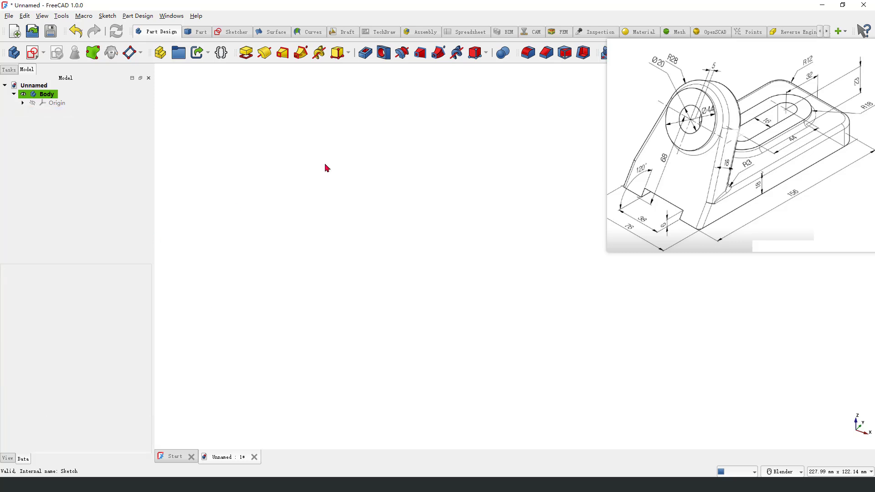
Create a new sketch on the XZ base plane.
click(35, 53)
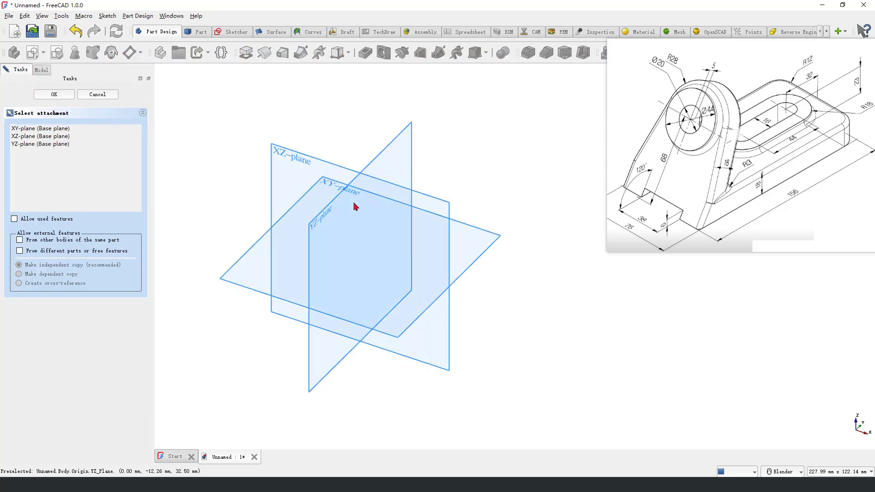
scroll(398, 261, up, 1)
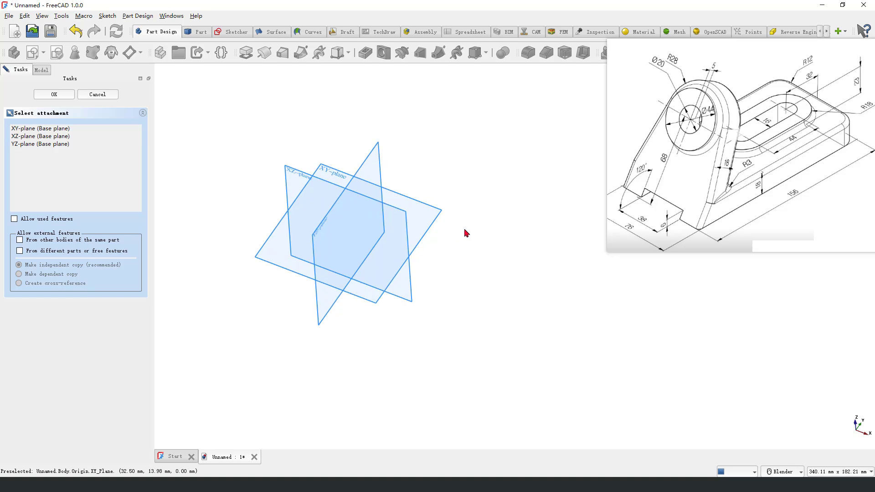
middle_drag(445, 239, 434, 229)
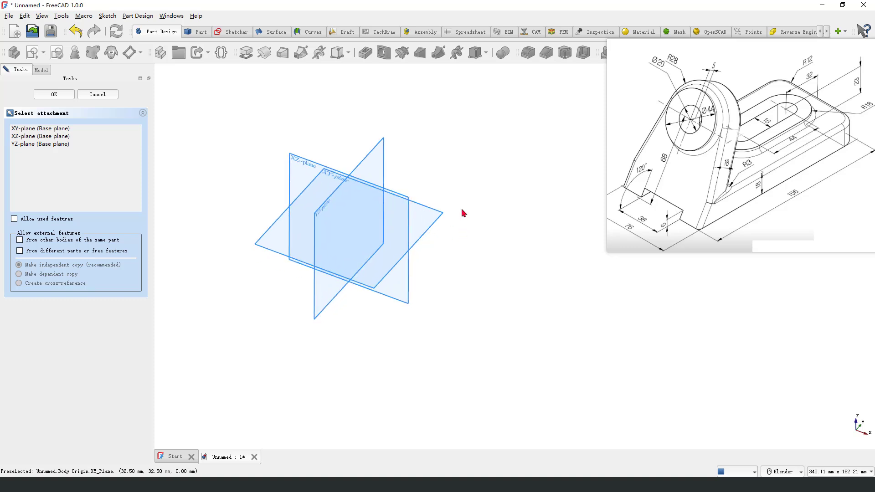
drag(284, 135, 317, 170)
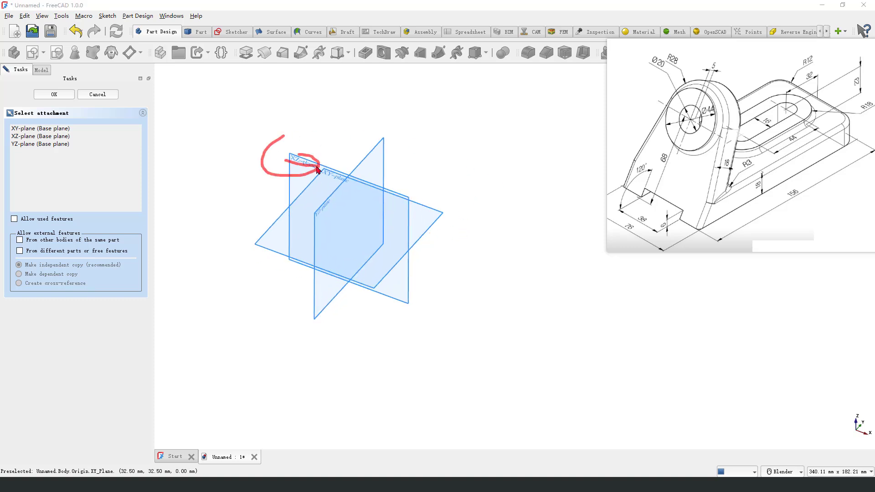
click(299, 163)
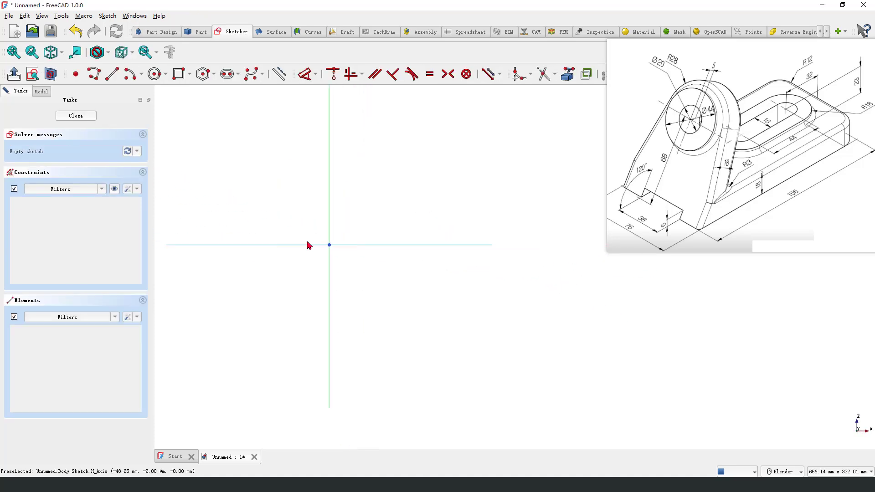
Sketch a rectangle about 113 mm wide and 19.5 mm high with its lower corner on the sketch origin.
click(178, 76)
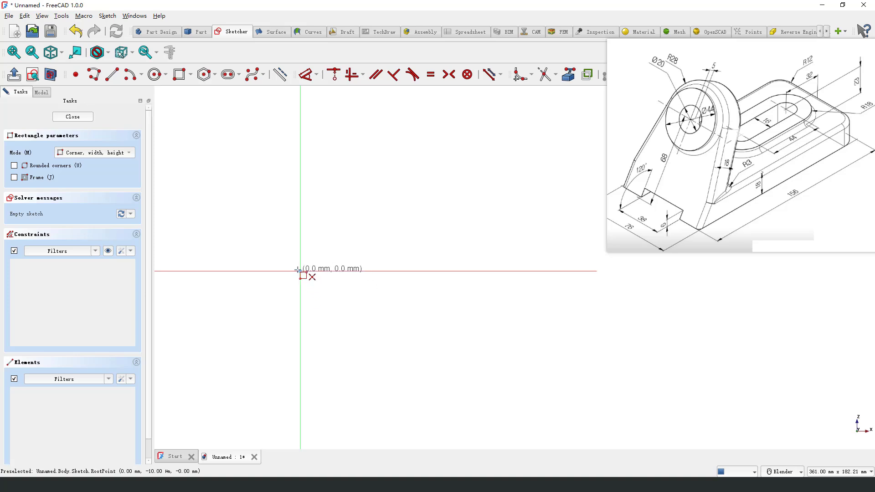
click(300, 271)
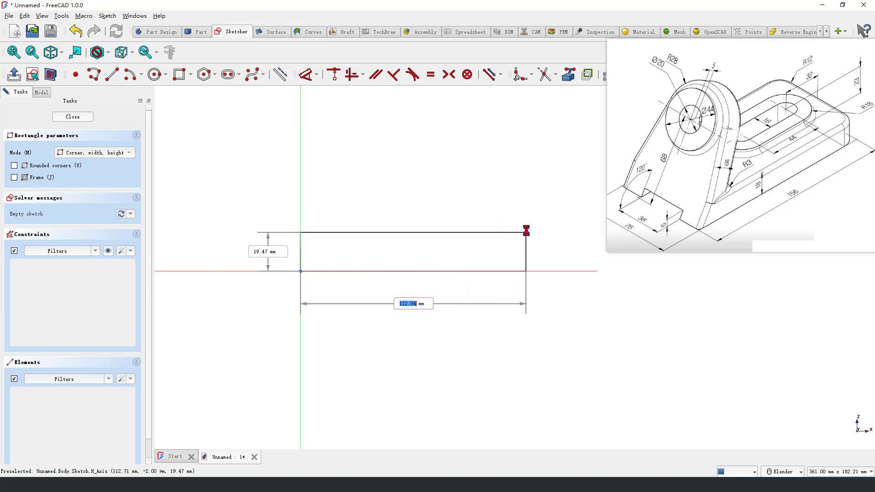
click(526, 232)
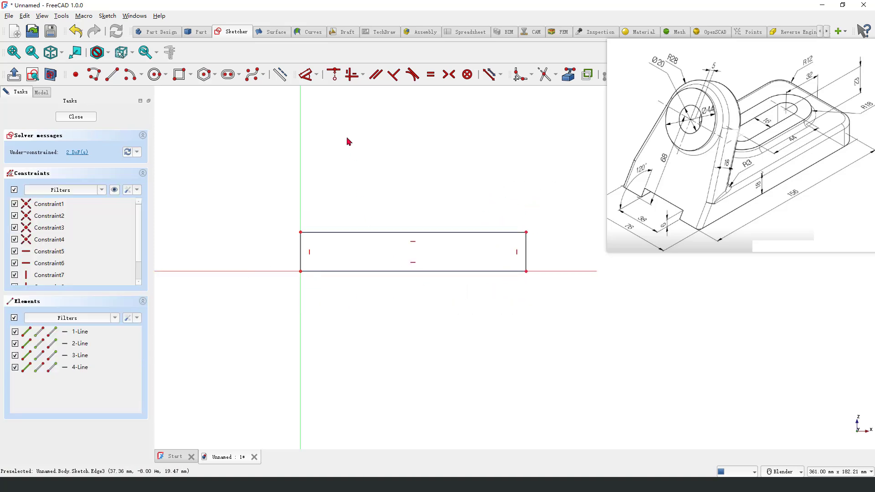
Dimension the rectangle's horizontal base edge to 156 mm.
click(304, 74)
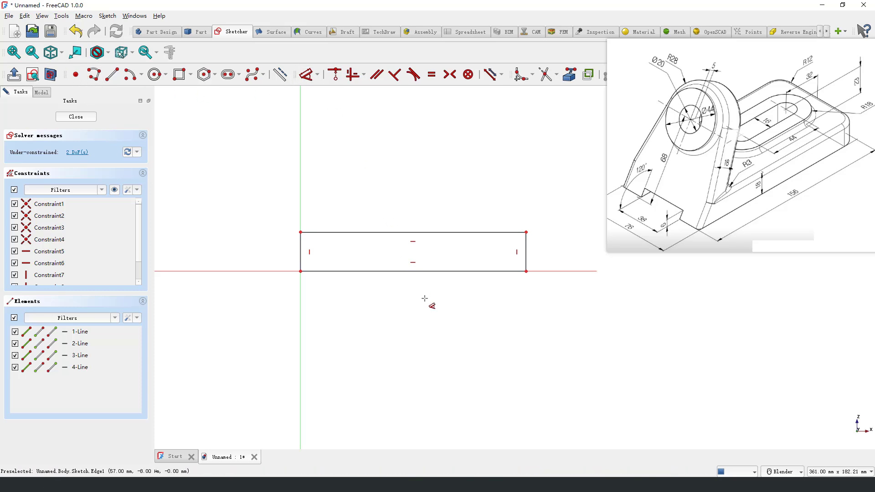
click(422, 272)
click(428, 321)
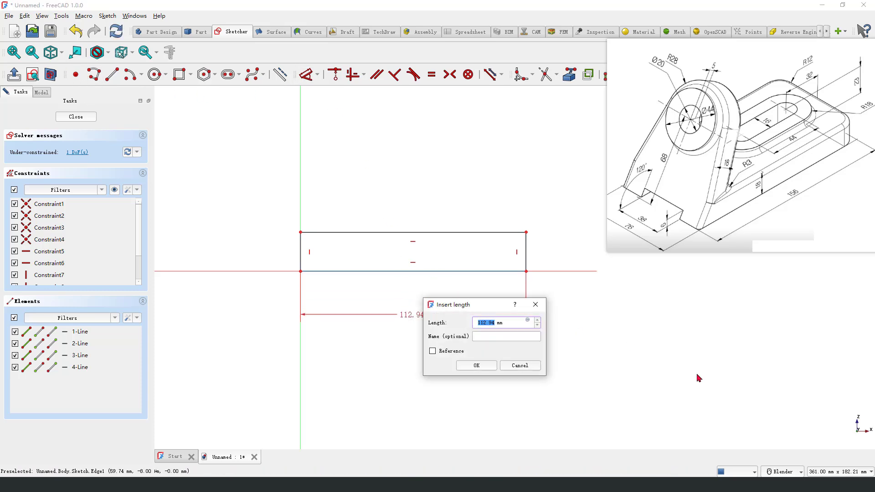
text(156)
key(Return)
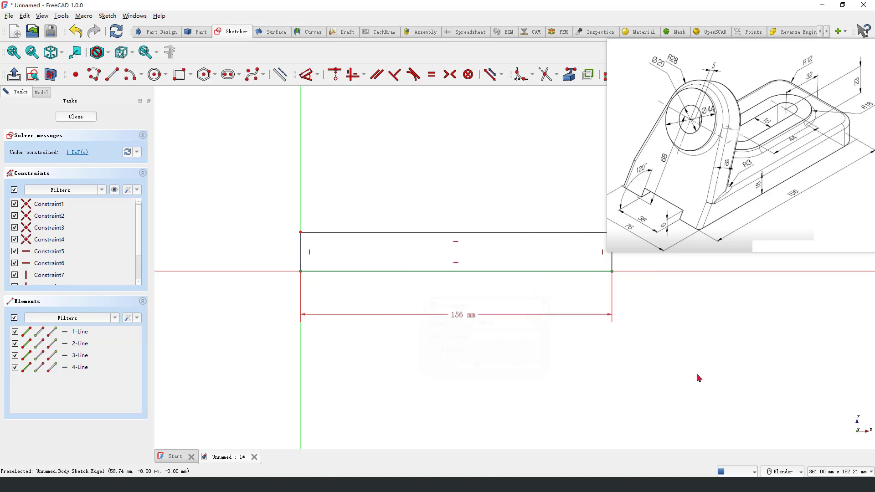
Dimension the rectangle's vertical edge at the origin to 18 mm and finish the sketch.
scroll(248, 244, down, 2)
click(257, 238)
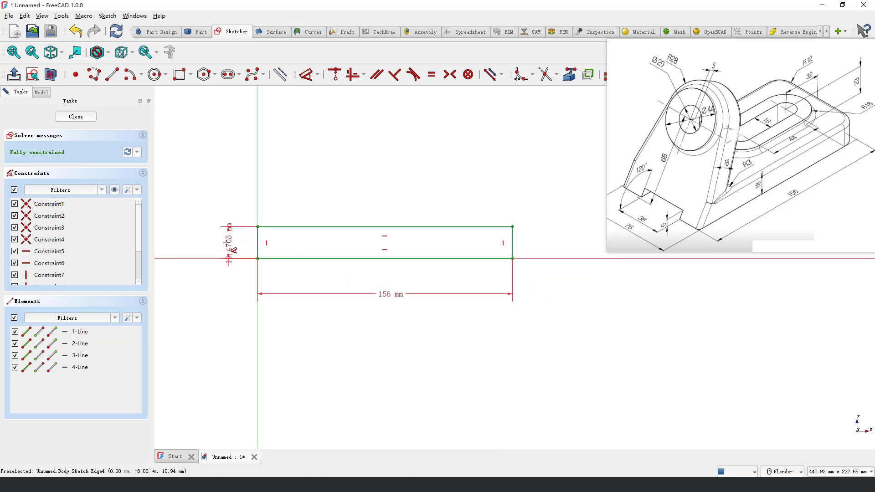
click(226, 244)
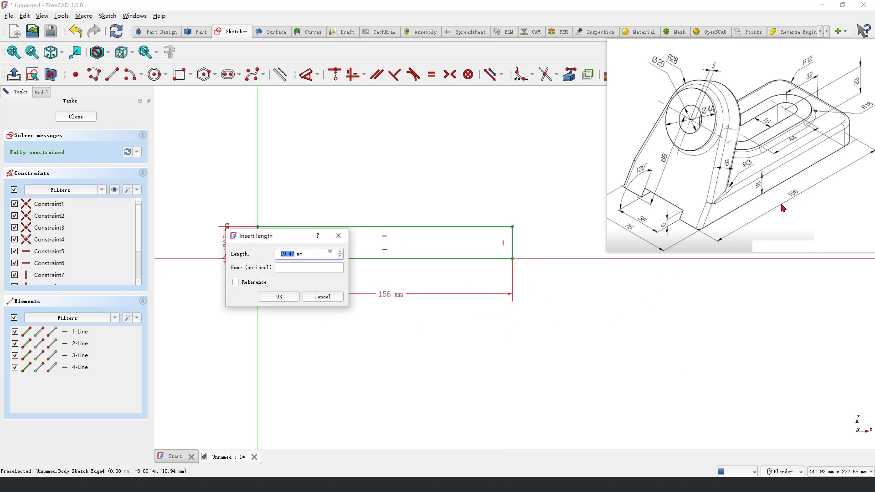
drag(759, 174, 755, 186)
key(Escape)
text(18)
key(Return)
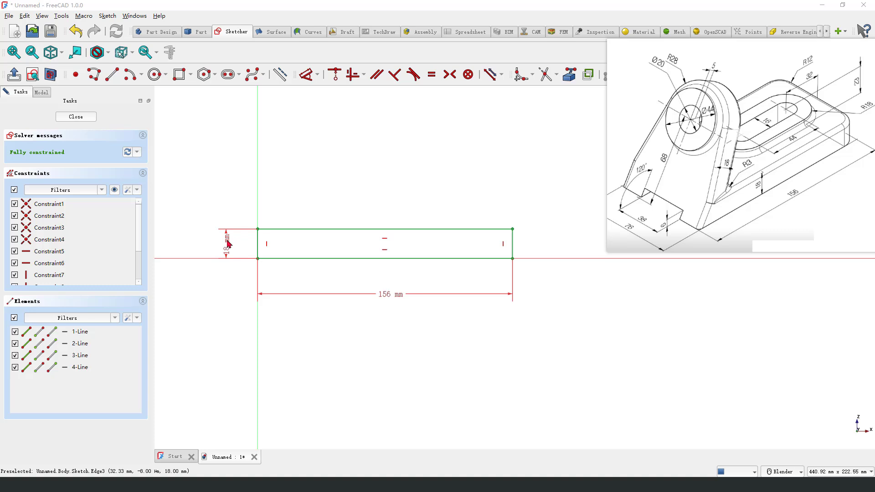
click(75, 117)
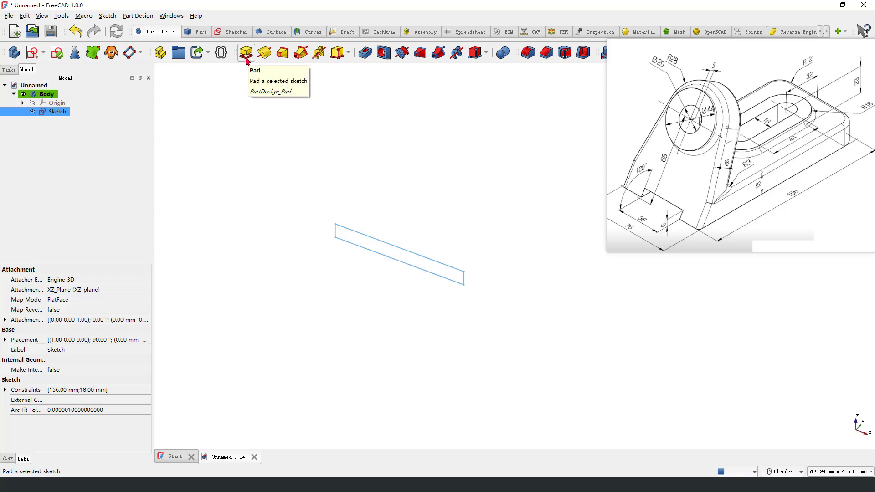
Pad the rectangle sketch 76 mm, symmetric to the sketch plane.
click(246, 56)
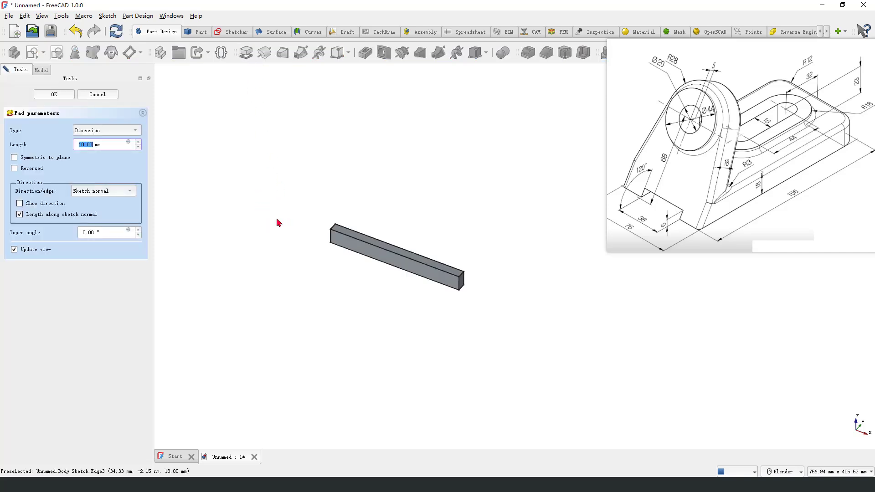
drag(632, 233, 622, 238)
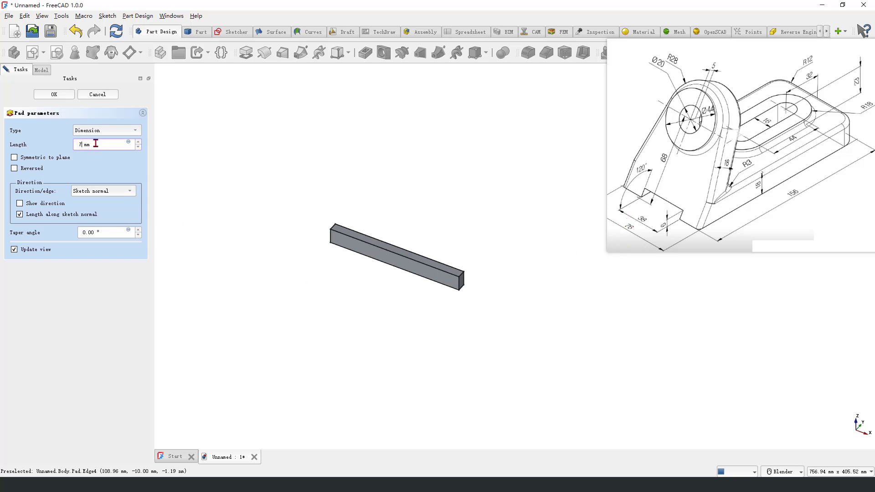
drag(12, 160, 60, 163)
click(14, 157)
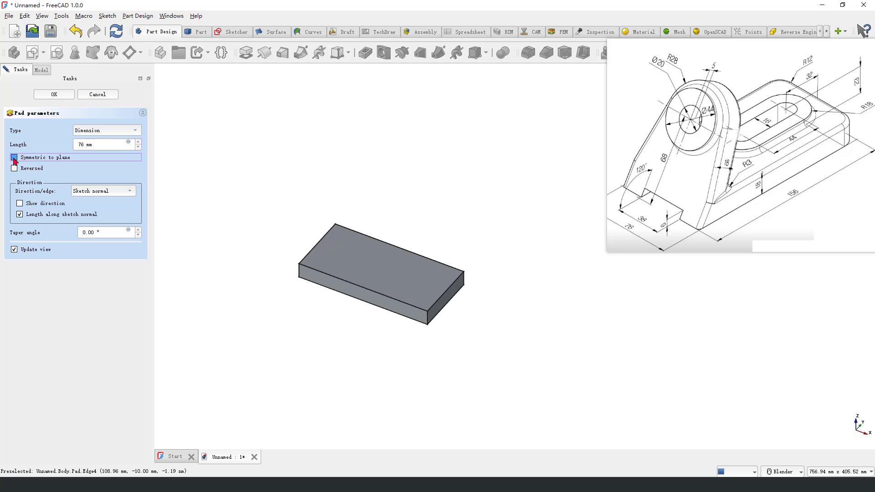
click(55, 94)
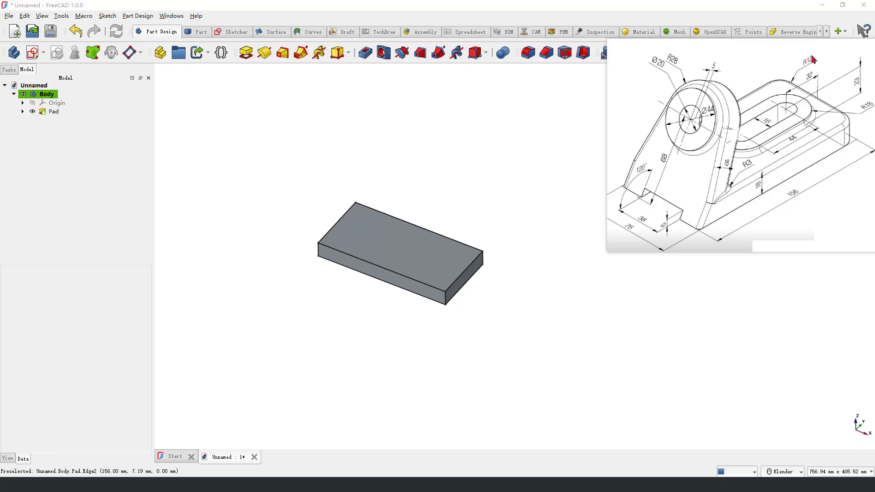
Fillet the two vertical corner edges at the base plate's end away from the origin with a 12 mm radius.
mouse_move(816, 50)
mouse_down()
mouse_move(792, 75)
mouse_move(823, 56)
mouse_move(816, 67)
mouse_up()
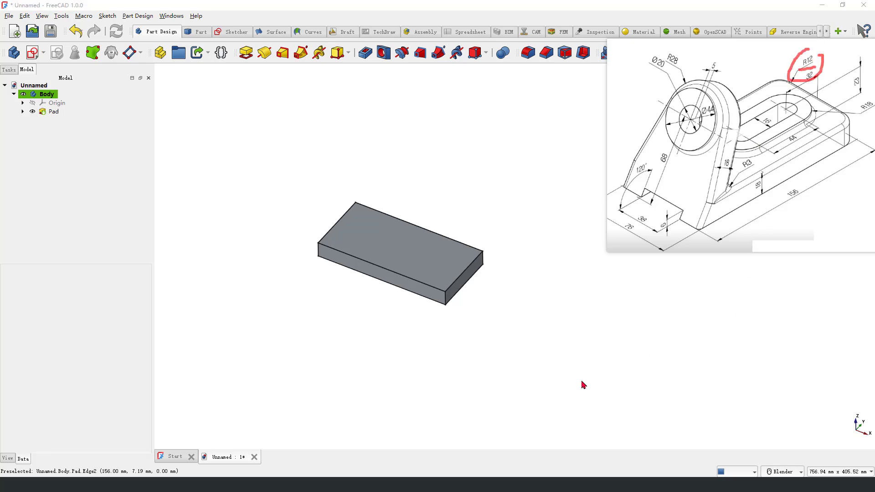
click(527, 53)
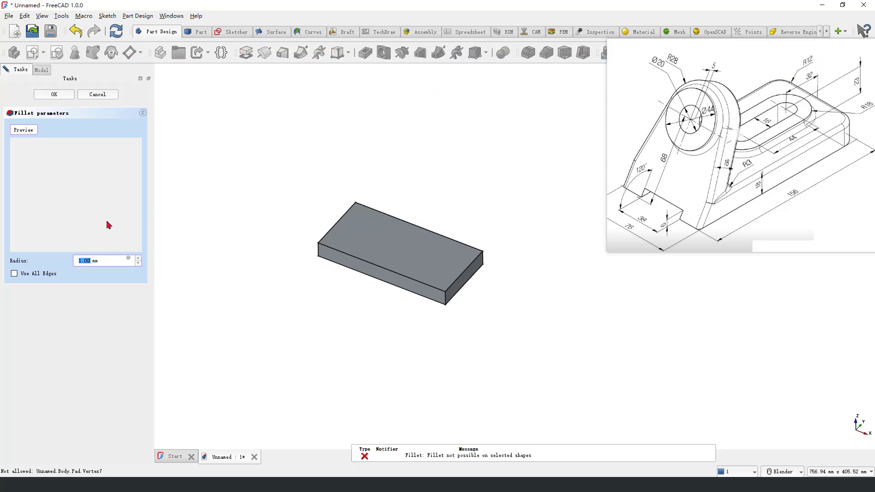
click(446, 300)
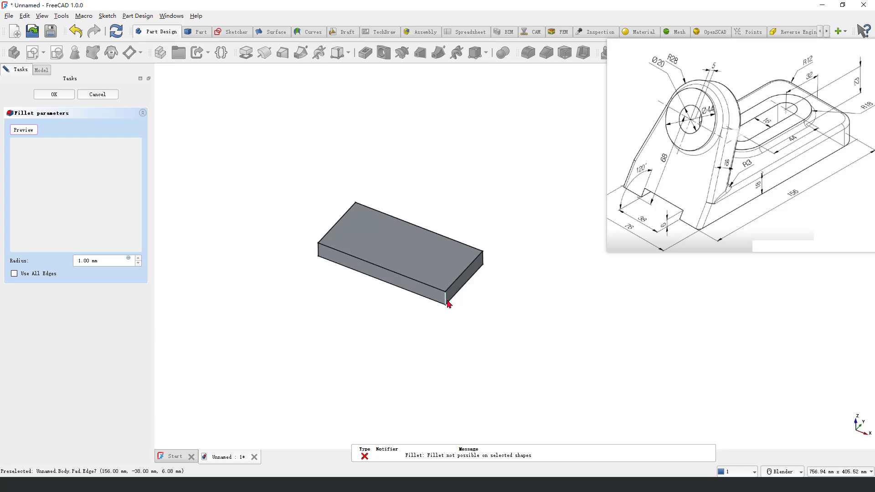
click(484, 263)
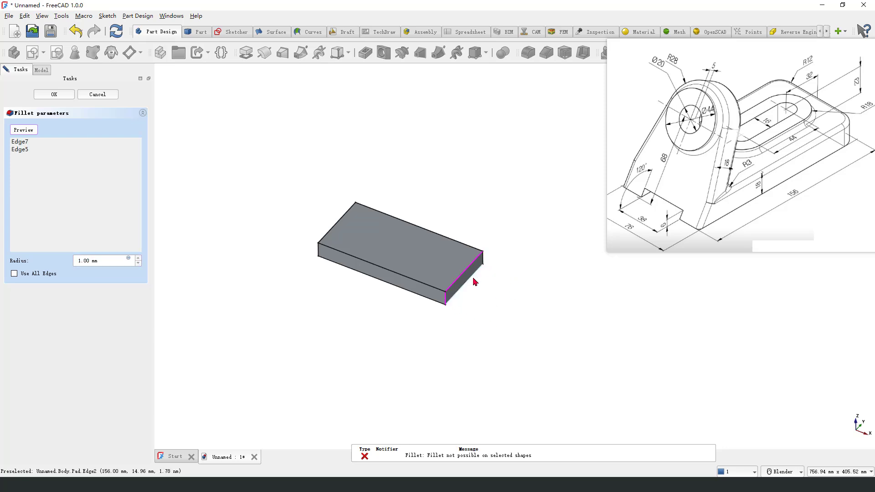
scroll(479, 276, up, 2)
click(472, 261)
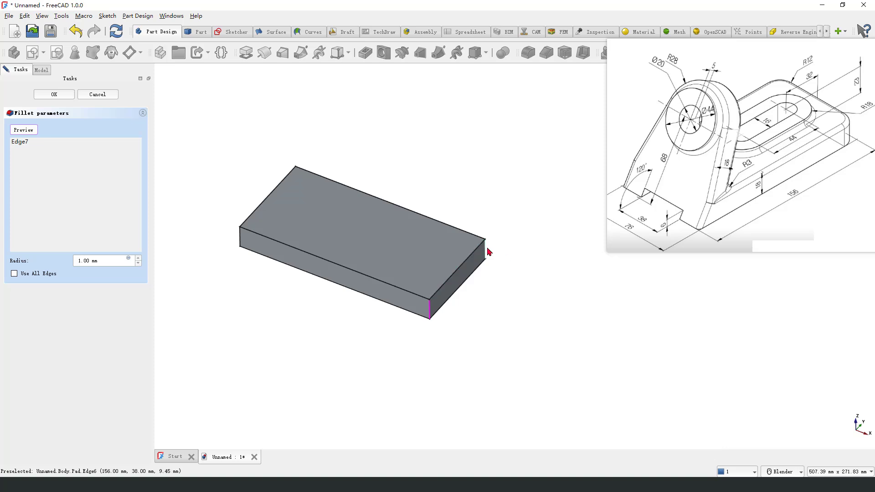
click(485, 252)
drag(89, 260, 65, 263)
click(62, 95)
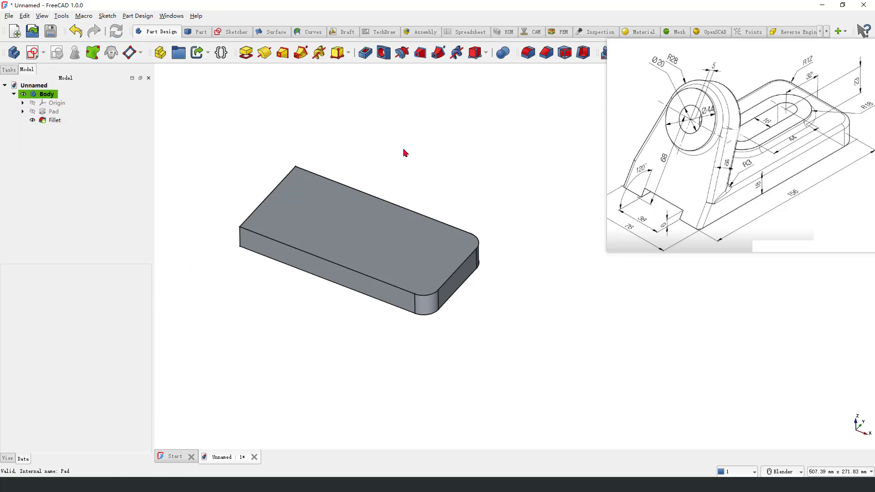
scroll(429, 293, down, 2)
middle_drag(430, 294, 524, 328)
mouse_move(649, 155)
mouse_down()
mouse_move(631, 170)
mouse_move(658, 166)
mouse_move(652, 179)
mouse_up()
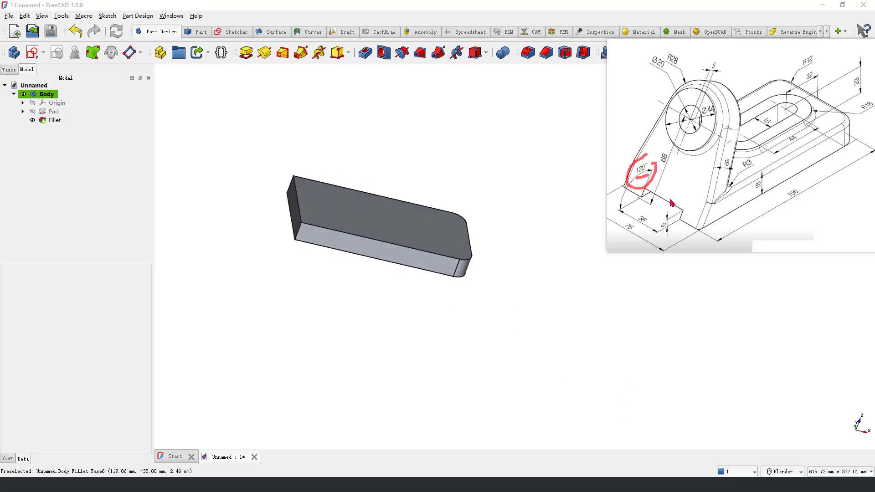
drag(691, 228, 699, 165)
key(Escape)
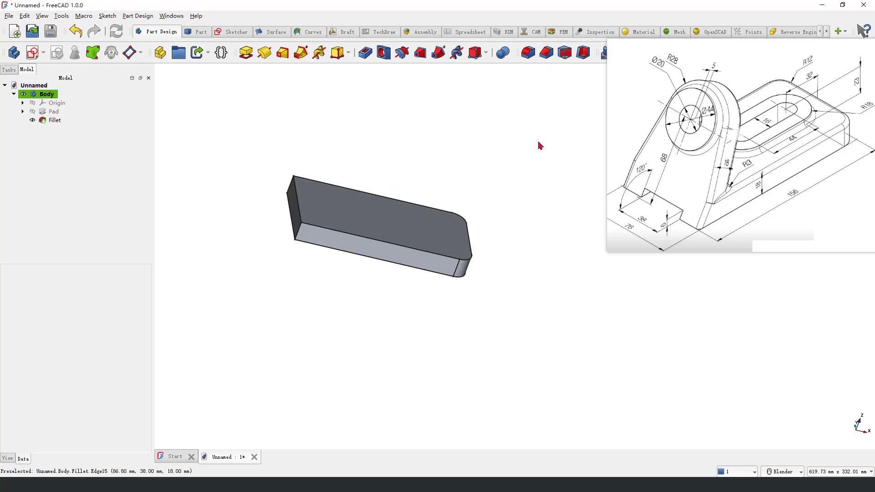
click(547, 56)
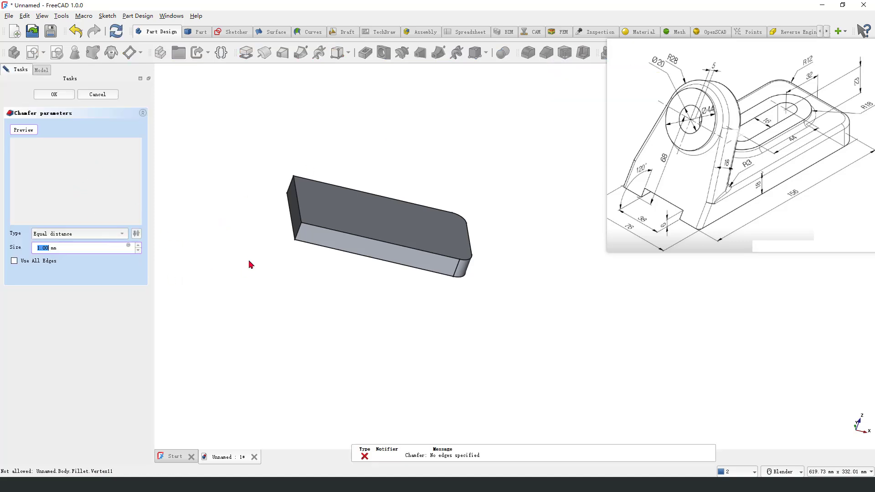
middle_drag(250, 264, 287, 252)
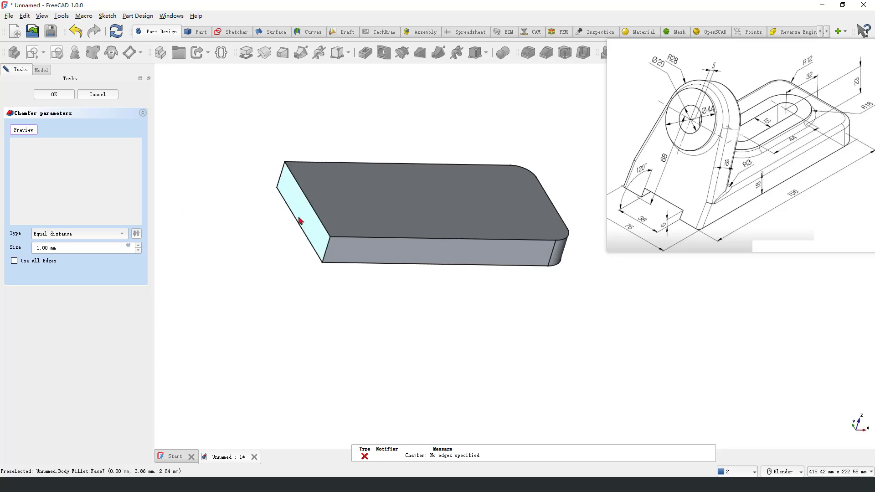
click(261, 235)
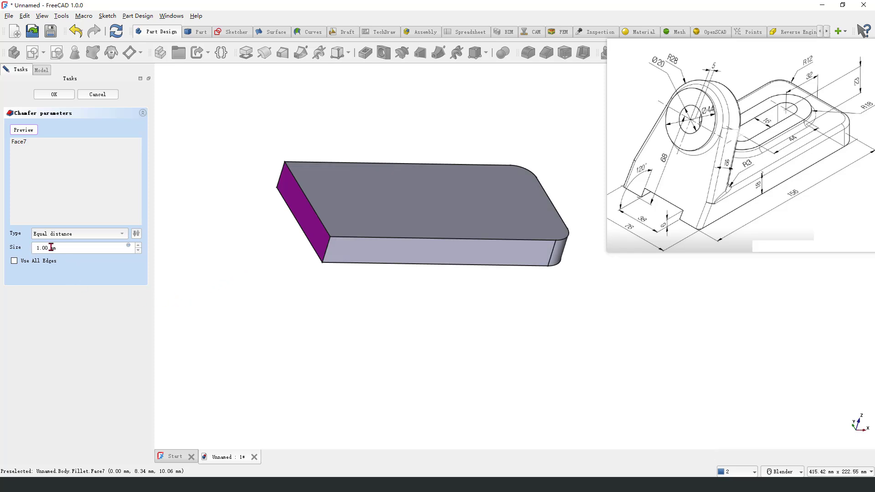
click(108, 96)
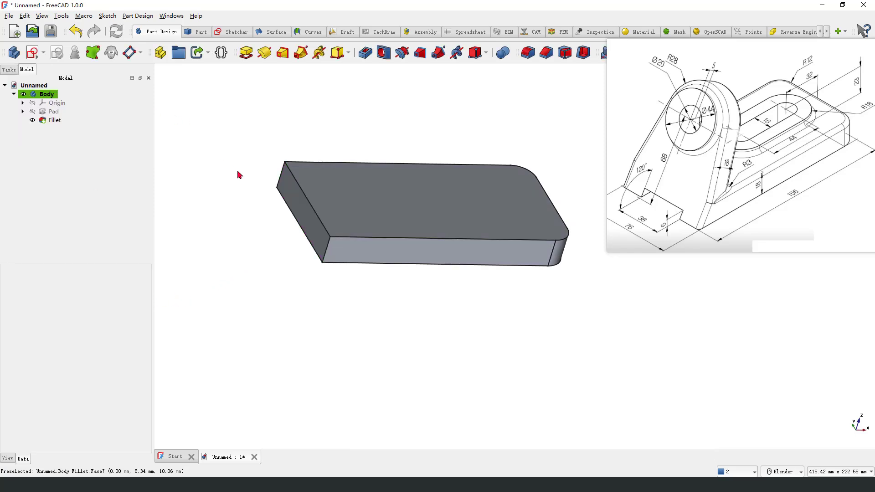
Start a Draft on the base plate and set the draft angle to 30°.
scroll(237, 227, down, 1)
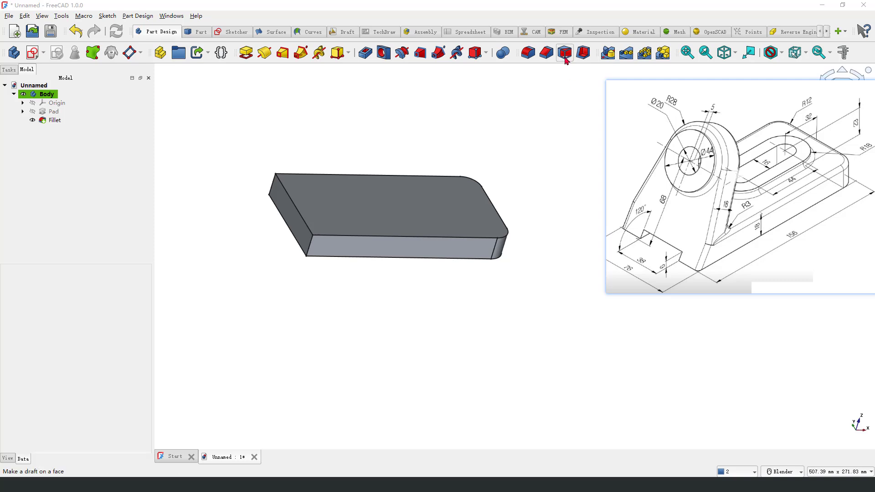
click(564, 53)
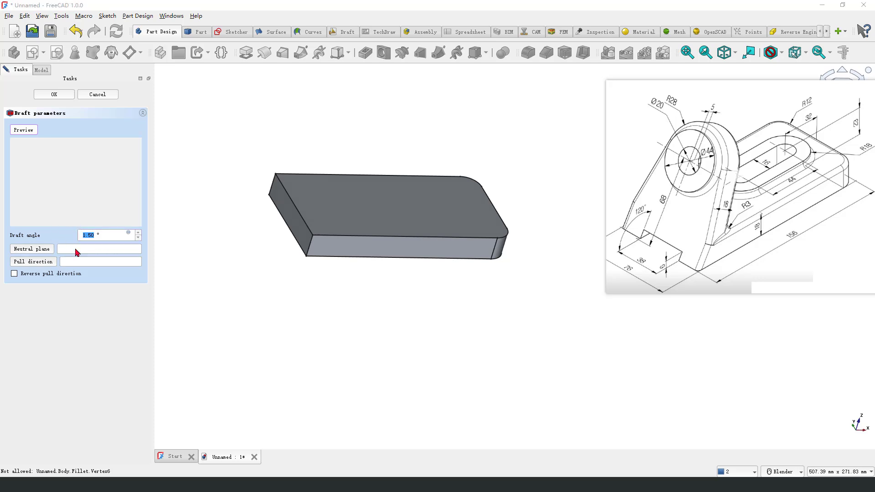
drag(75, 220, 105, 234)
mouse_move(643, 236)
mouse_down()
mouse_move(635, 215)
mouse_move(642, 228)
mouse_up()
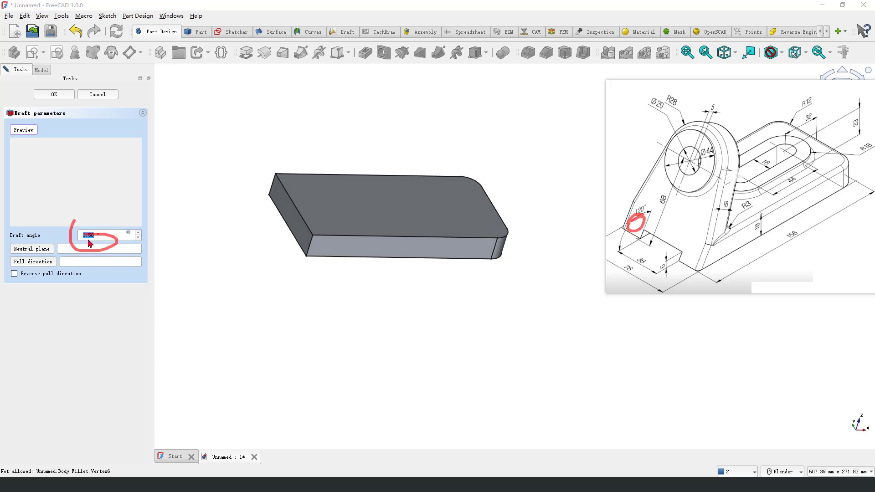
key(Escape)
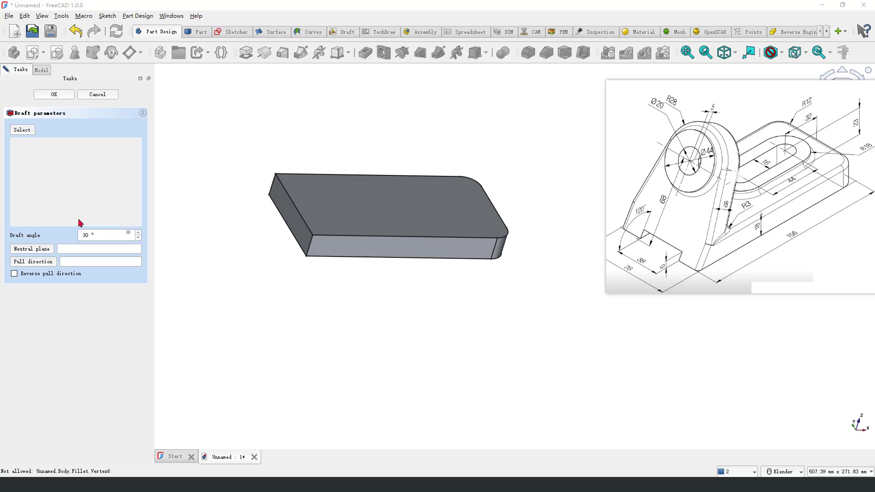
mouse_move(82, 232)
mouse_down()
mouse_move(87, 226)
mouse_move(98, 248)
mouse_up()
key(Escape)
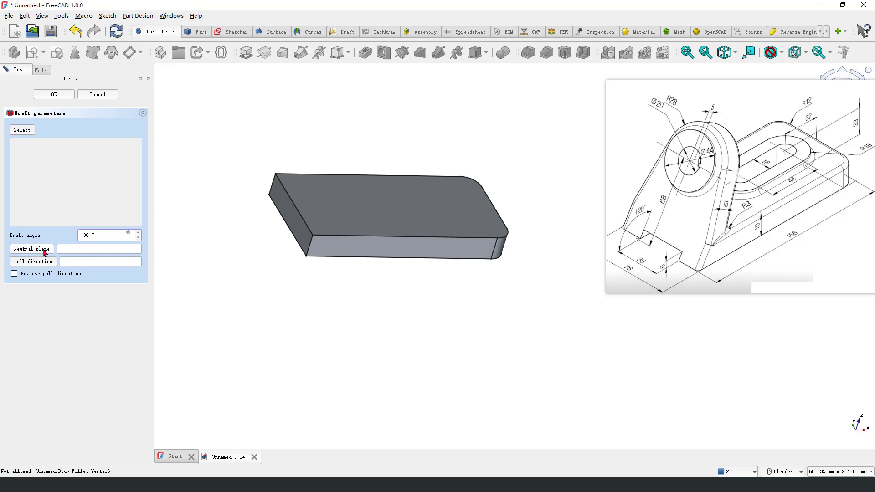
Try to use the plate's square end face at the origin as the draft's neutral plane.
mouse_move(324, 281)
middle_down()
mouse_move(363, 234)
mouse_move(321, 285)
middle_up()
click(82, 249)
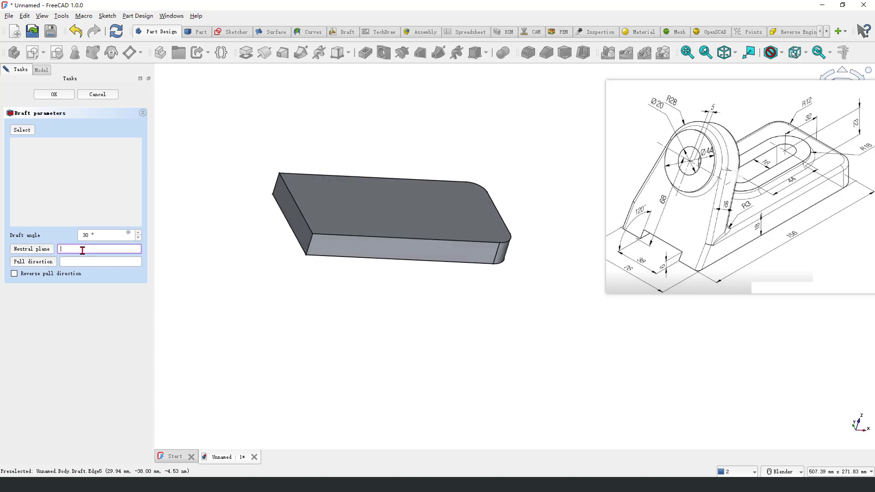
click(292, 221)
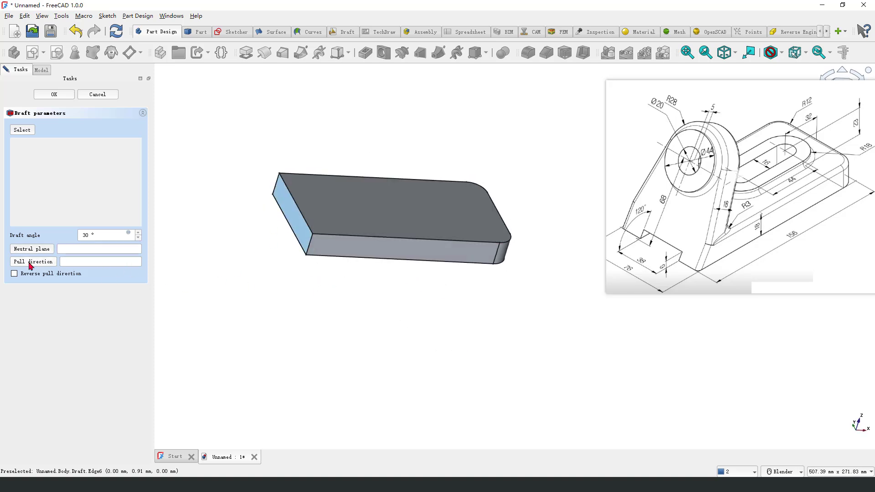
middle_drag(302, 285, 191, 270)
scroll(191, 270, down, 3)
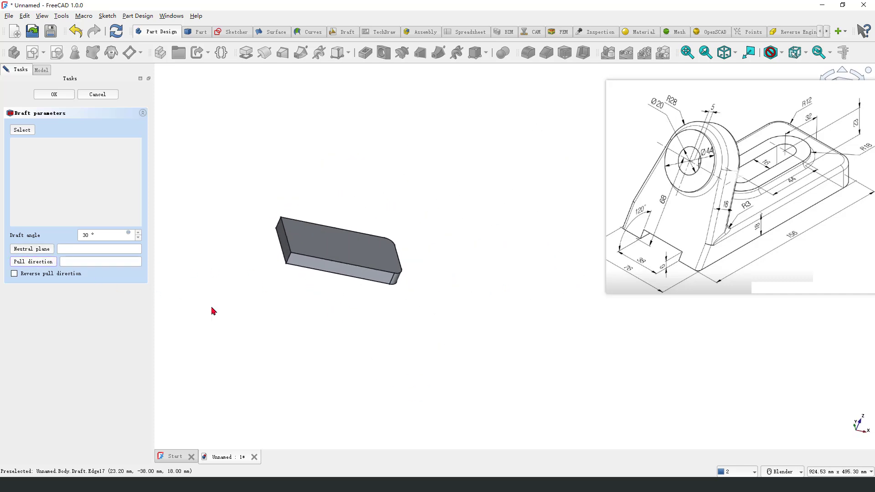
middle_drag(213, 311, 259, 309)
scroll(257, 303, up, 2)
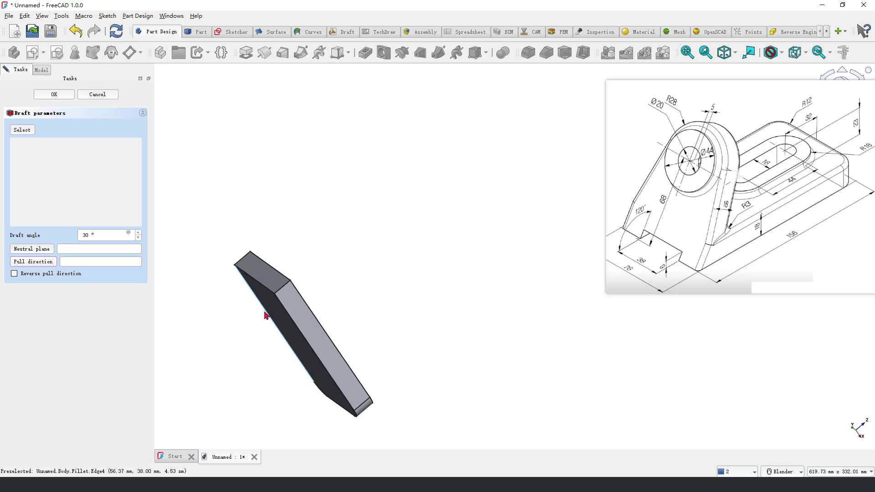
click(41, 249)
click(255, 269)
middle_drag(337, 239, 357, 273)
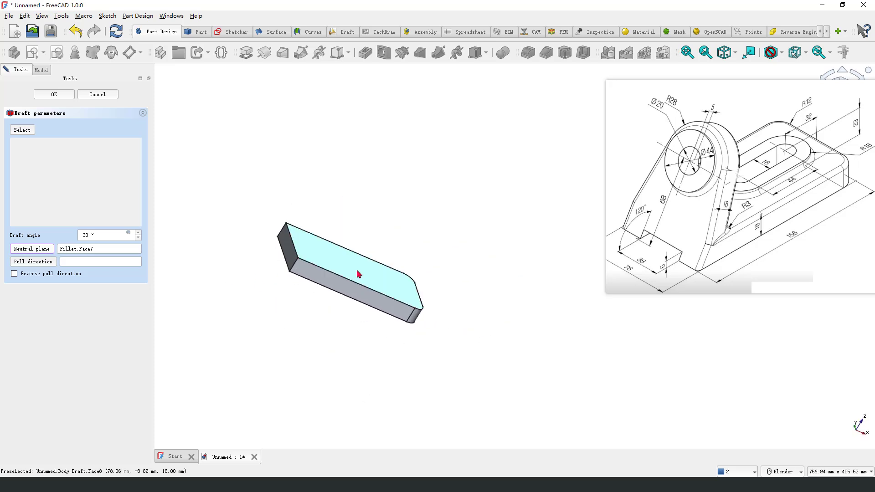
Add the plate's end face at the origin as the face to draft and set the underside as the neutral plane.
click(22, 130)
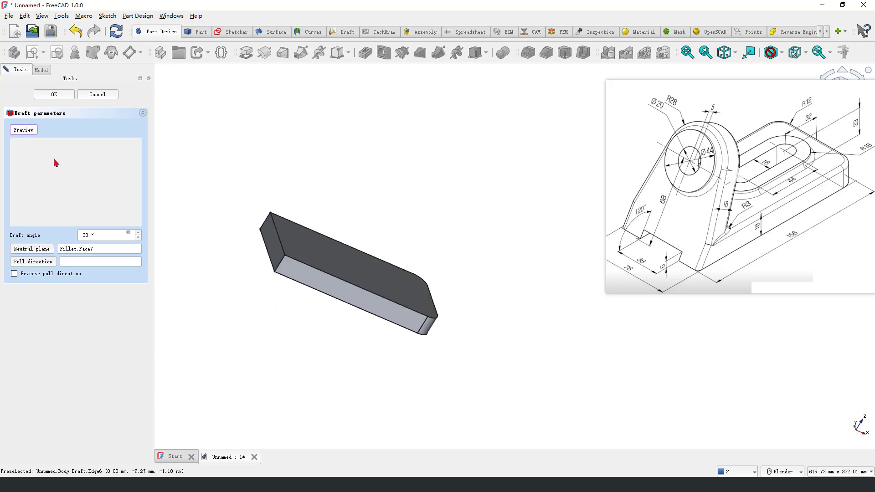
click(272, 246)
middle_drag(251, 294, 264, 264)
scroll(264, 265, down, 2)
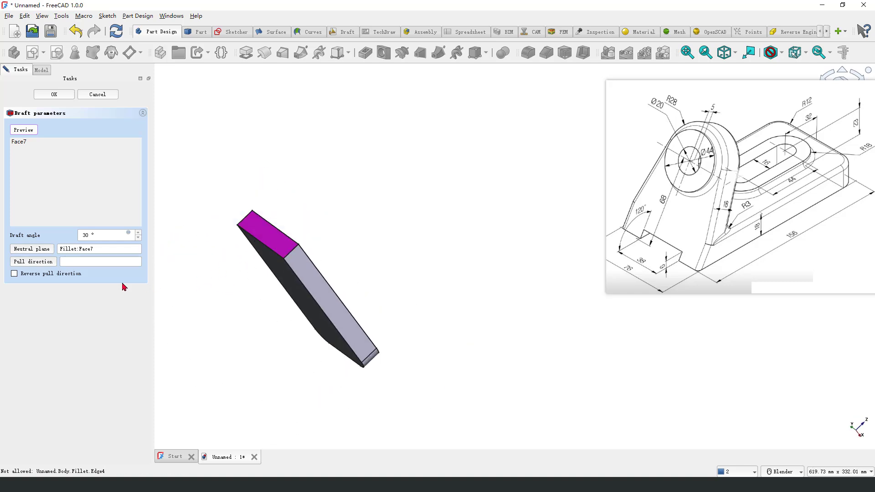
right_click(79, 248)
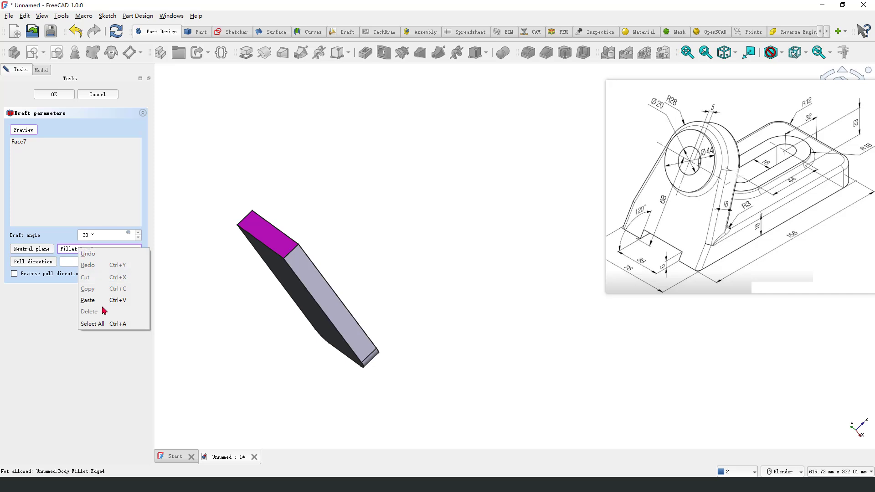
click(64, 250)
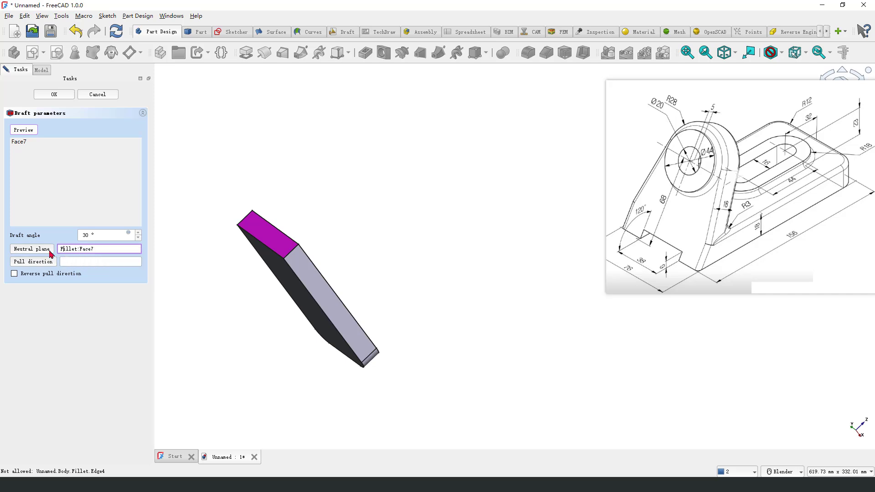
click(34, 250)
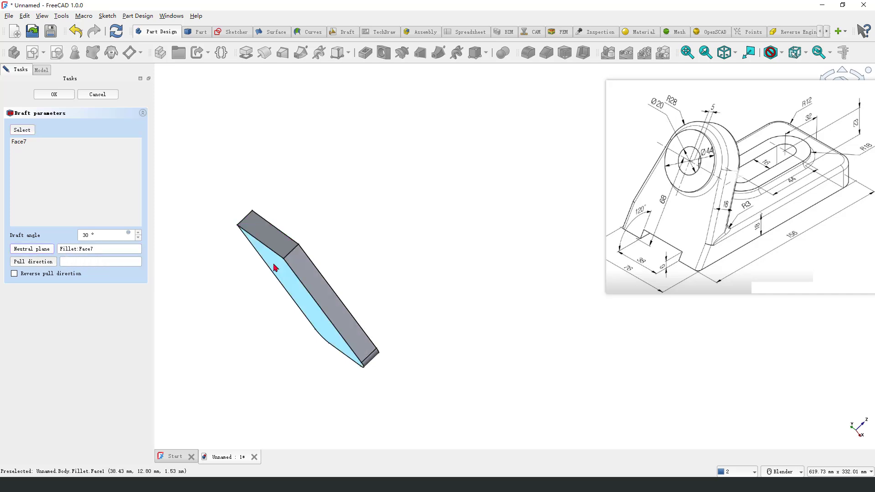
click(273, 269)
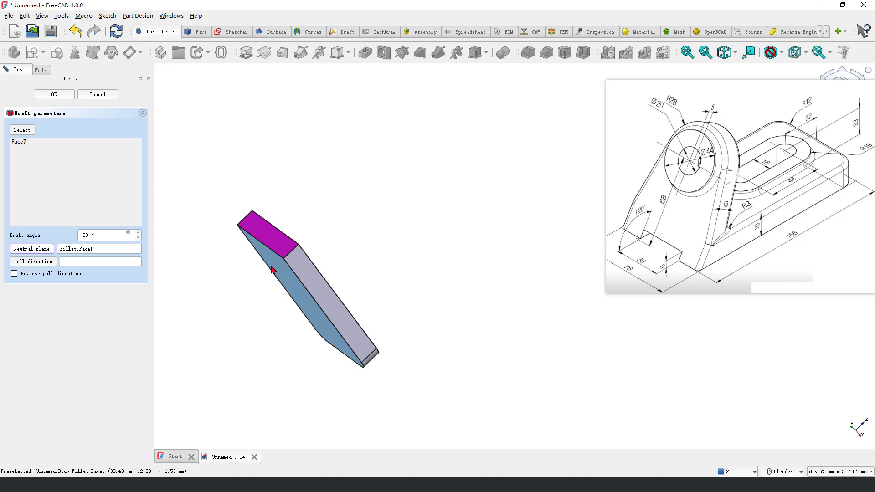
Set the end face's vertical corner edge as the pull direction, reverse that direction and apply the draft.
click(33, 261)
click(351, 253)
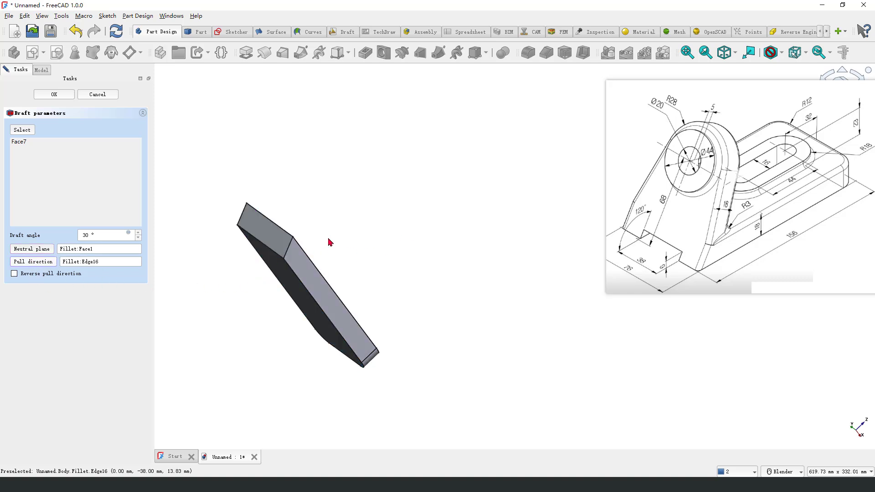
middle_drag(346, 231, 347, 224)
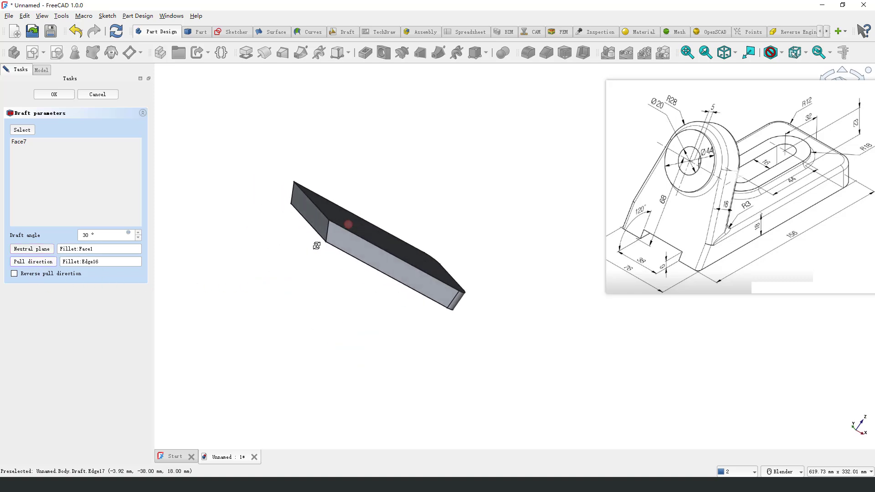
click(14, 273)
middle_drag(361, 274, 313, 271)
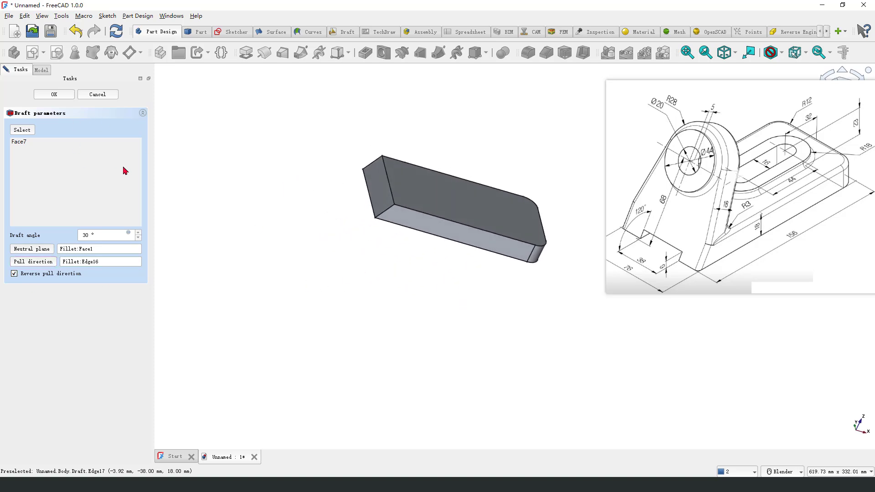
click(55, 96)
Examine the base plate's drafted end face against the slanted upright in the reference drawing.
scroll(275, 261, down, 2)
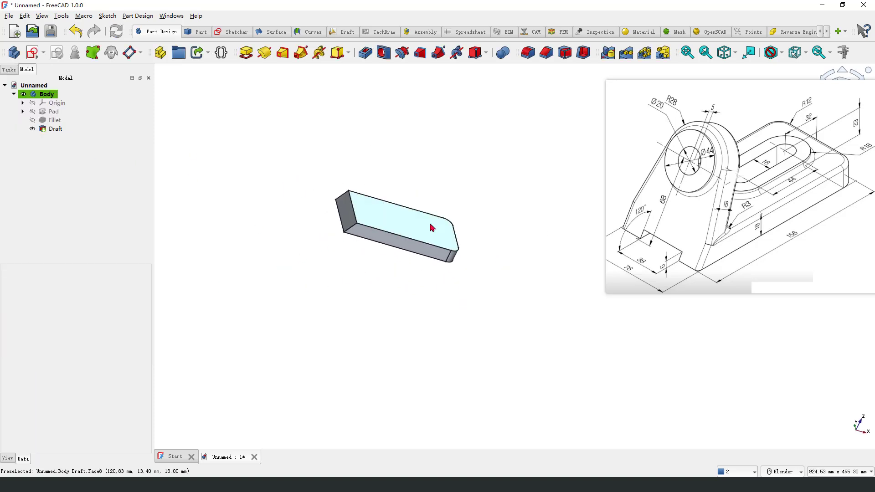
scroll(462, 233, up, 2)
scroll(365, 279, down, 2)
middle_drag(322, 246, 323, 250)
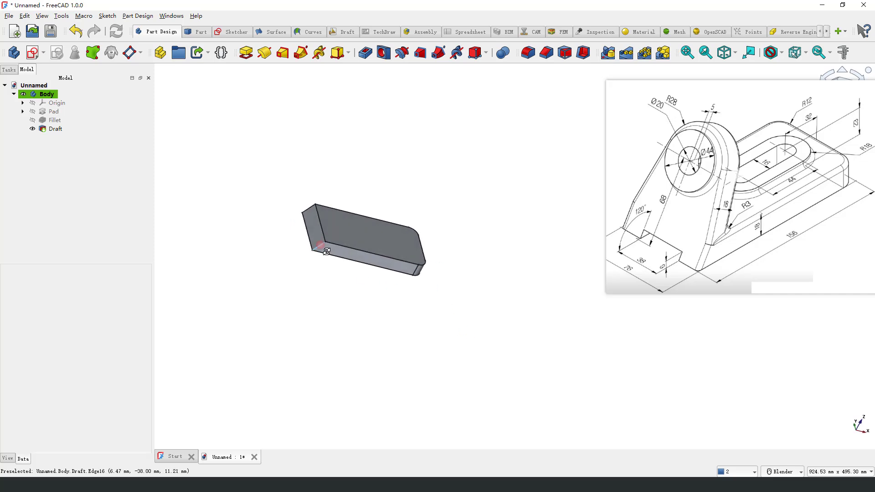
scroll(400, 241, up, 1)
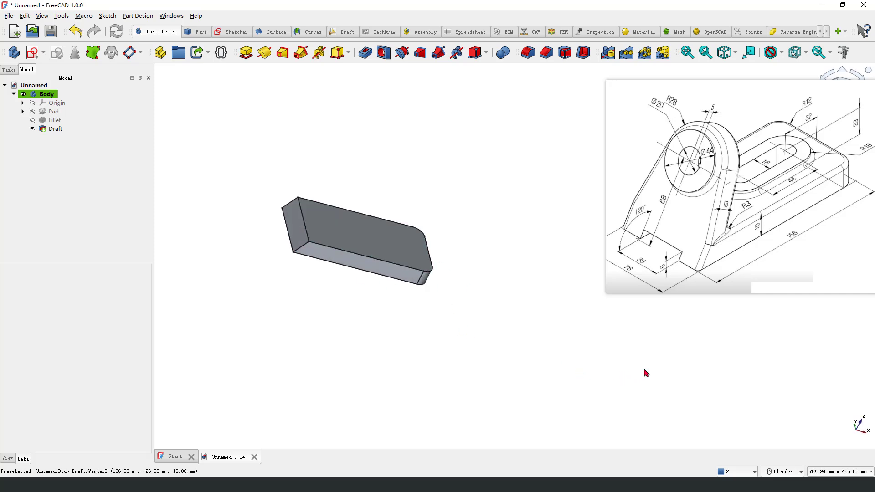
mouse_move(630, 204)
mouse_down()
mouse_move(684, 122)
mouse_move(738, 139)
mouse_move(713, 255)
mouse_up()
middle_drag(259, 255, 297, 265)
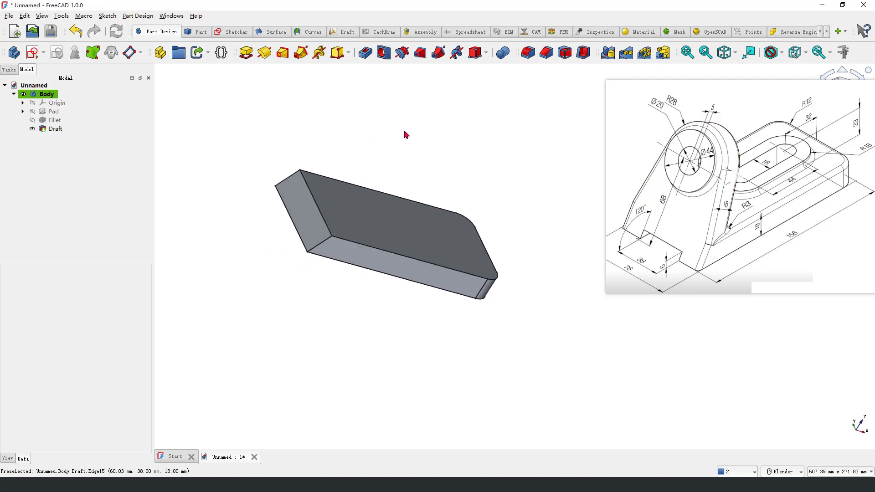
mouse_move(361, 140)
mouse_down()
mouse_move(295, 203)
mouse_move(299, 230)
mouse_up()
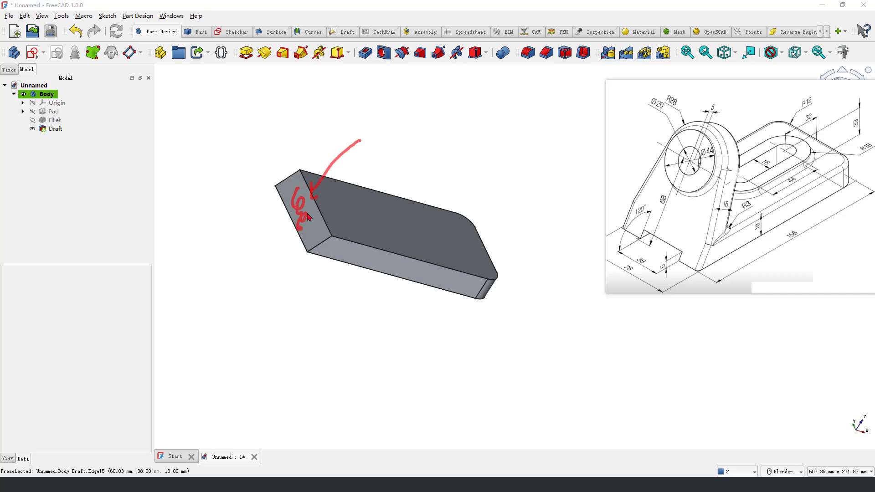
Create a sketch on the plate's slanted end face, close it and reopen it for editing.
click(296, 243)
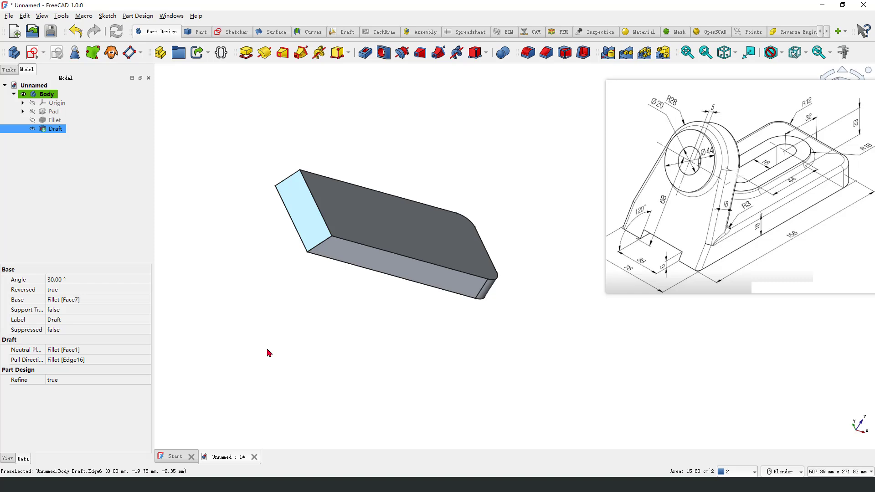
click(33, 54)
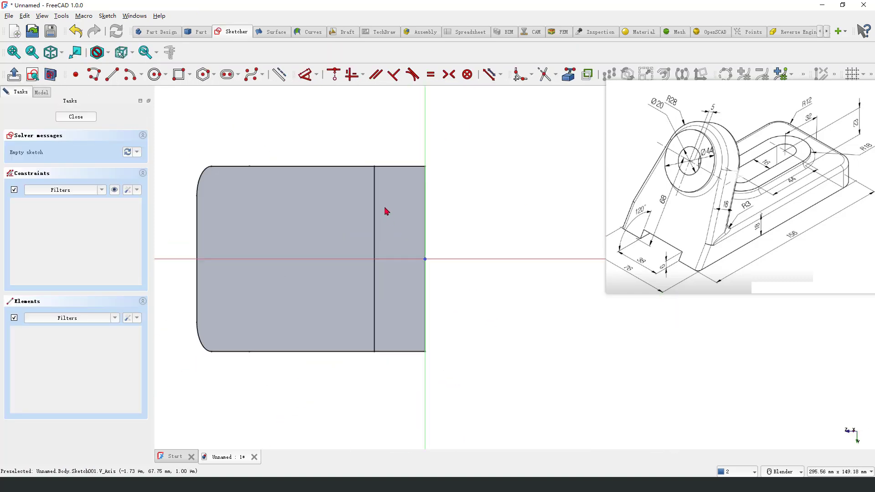
scroll(378, 223, down, 3)
mouse_move(379, 223)
middle_down()
mouse_move(411, 252)
mouse_move(424, 230)
middle_up()
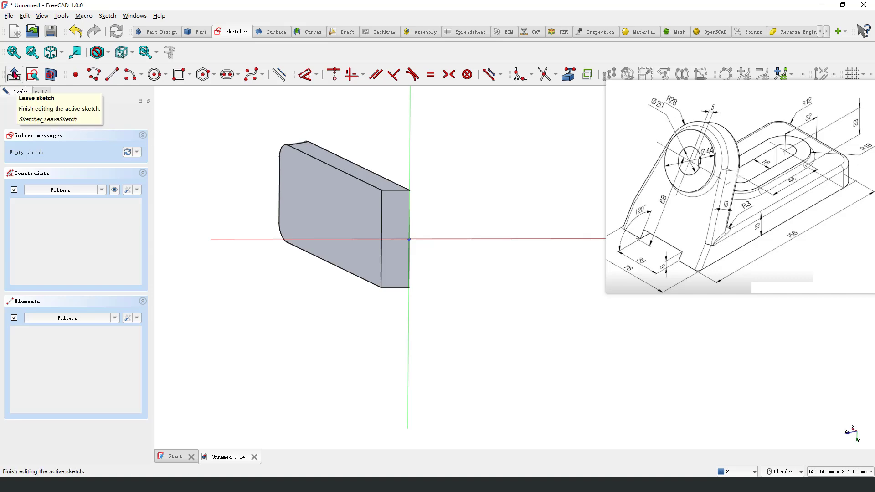
click(74, 117)
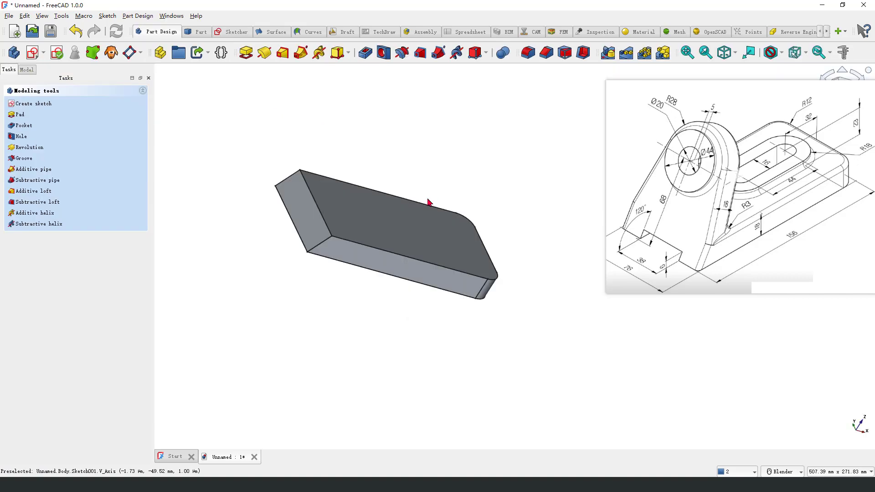
click(26, 69)
double_click(61, 138)
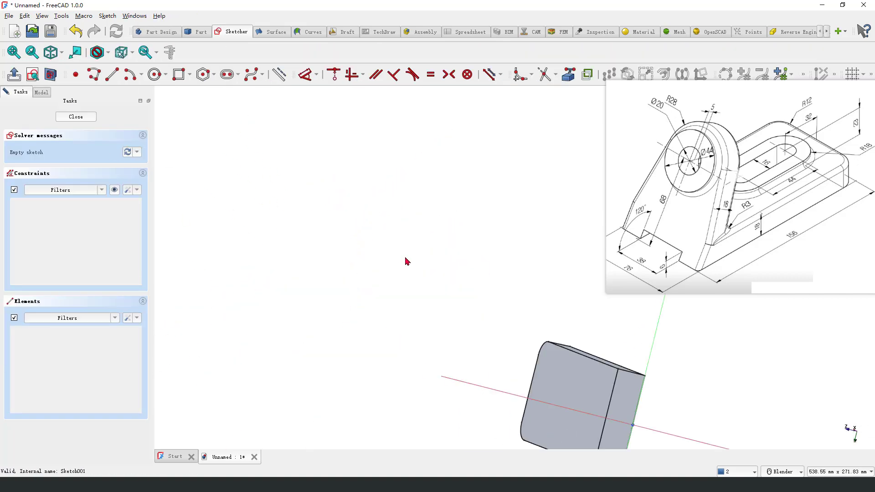
Draw a circle centred on the horizontal axis, about 48.5 mm from the sketch's vertical axis.
scroll(445, 209, down, 3)
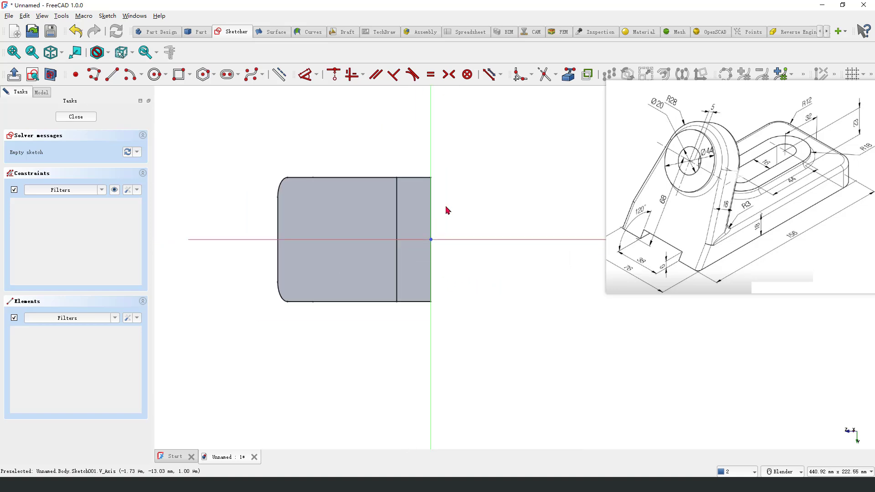
scroll(490, 219, up, 1)
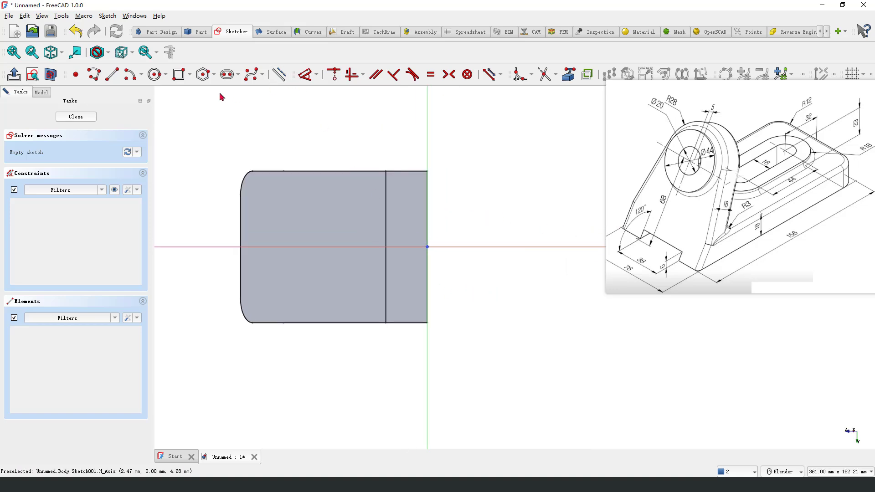
click(155, 74)
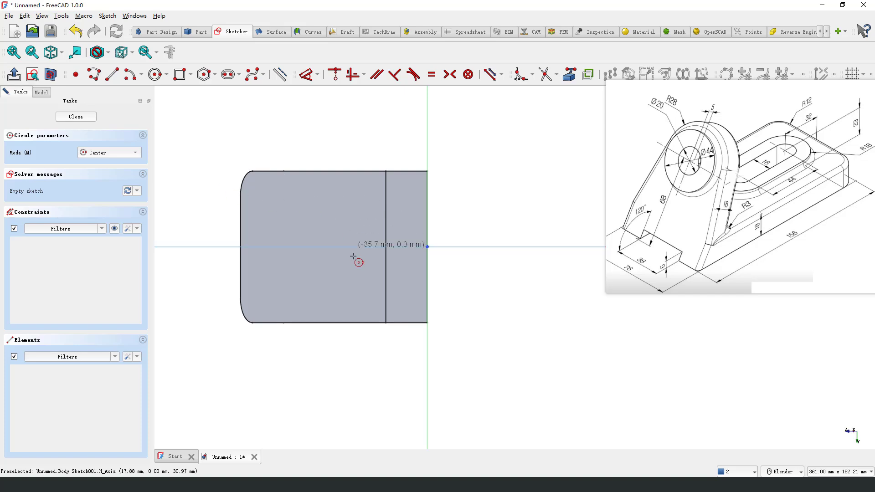
click(330, 246)
click(348, 281)
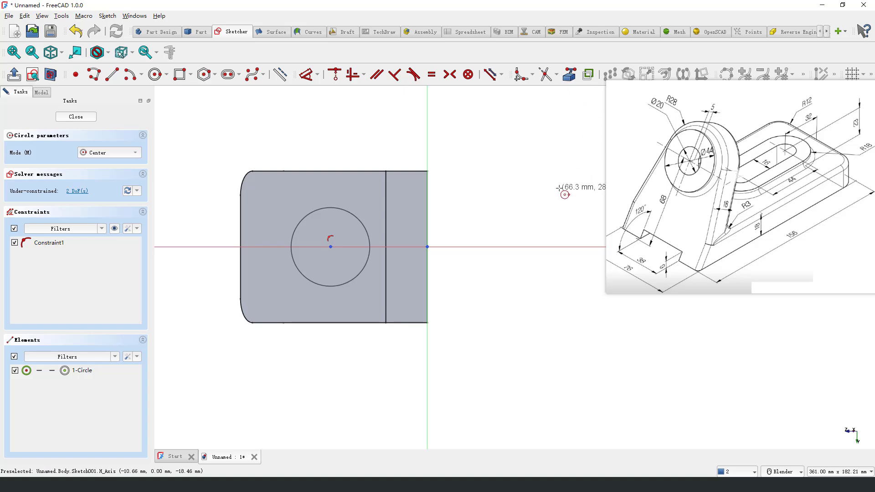
key(Escape)
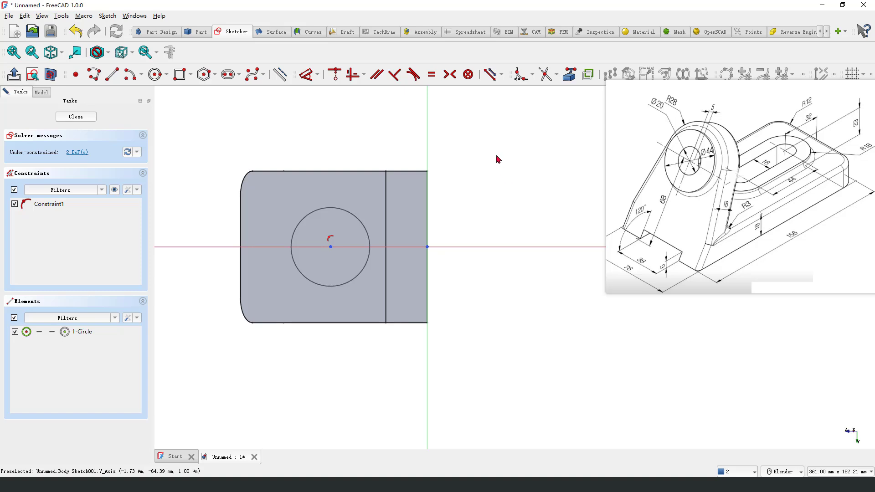
Project the slanted end face's two short side edges as external geometry and trace each with a line between its end points.
click(569, 74)
click(398, 172)
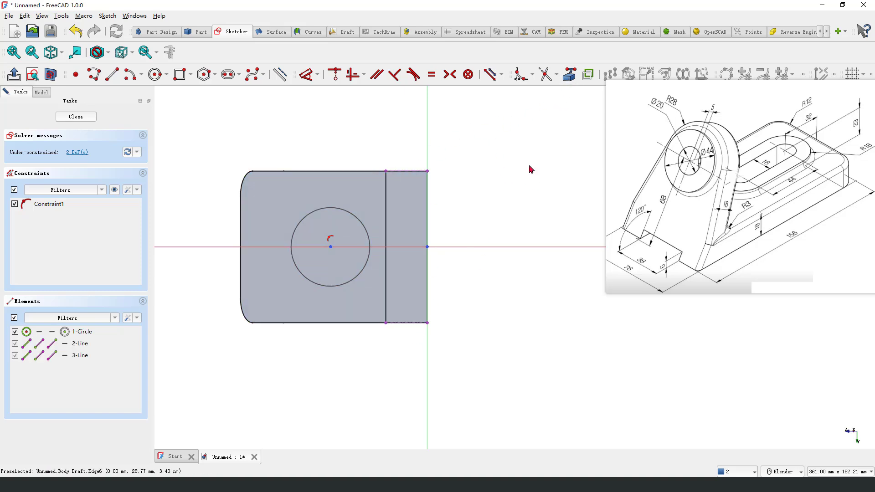
key(g)
key(l)
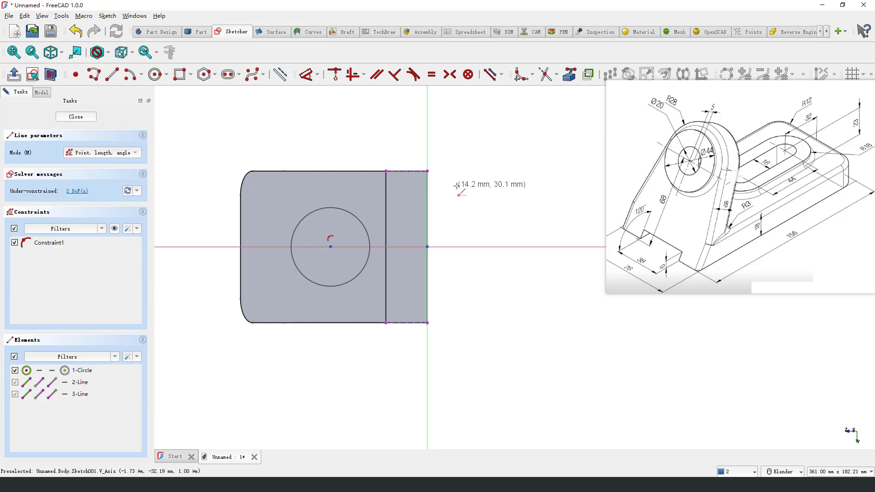
click(427, 171)
click(385, 171)
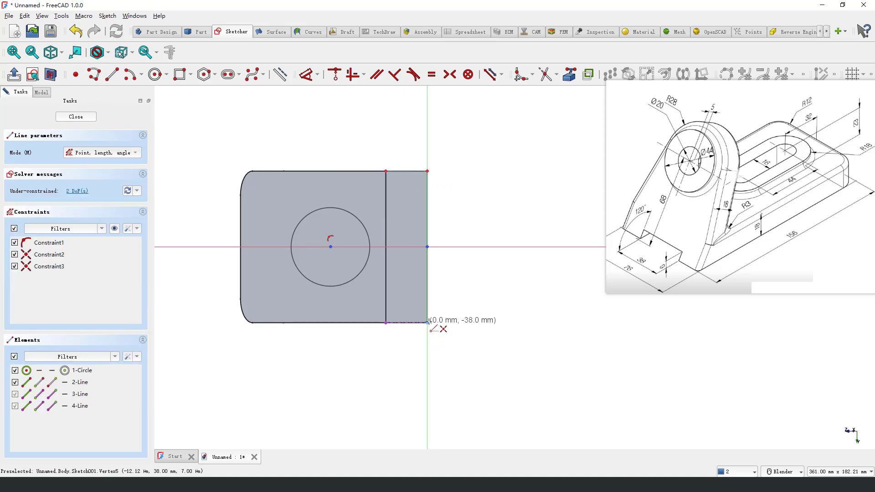
click(427, 322)
click(385, 323)
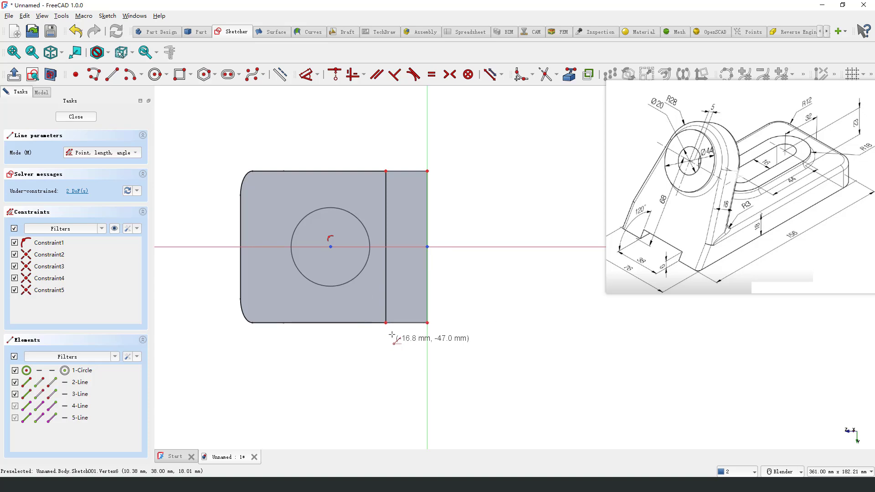
Draw two slanted lines from the inner ends of the traced side edges to points on the circle.
click(311, 283)
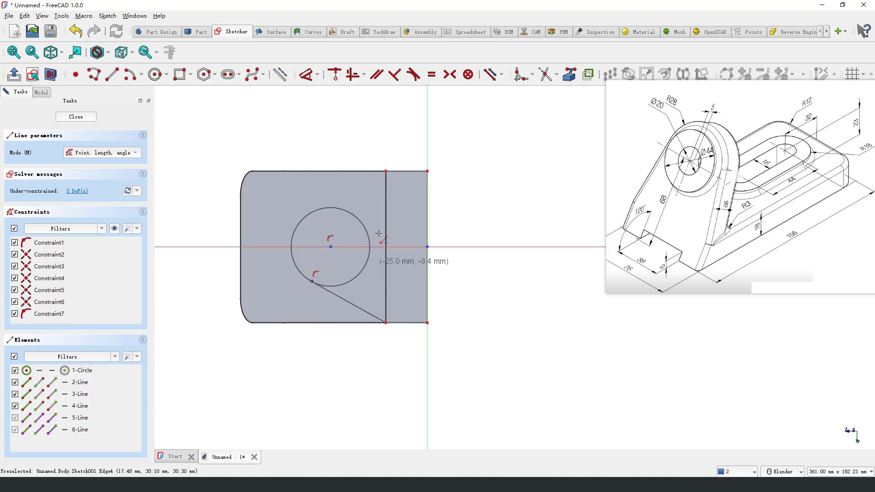
click(387, 170)
click(314, 211)
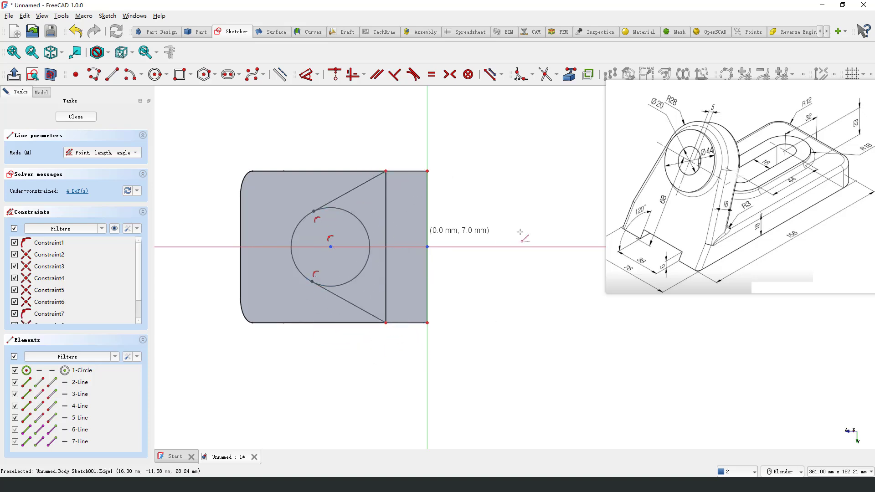
right_click(495, 199)
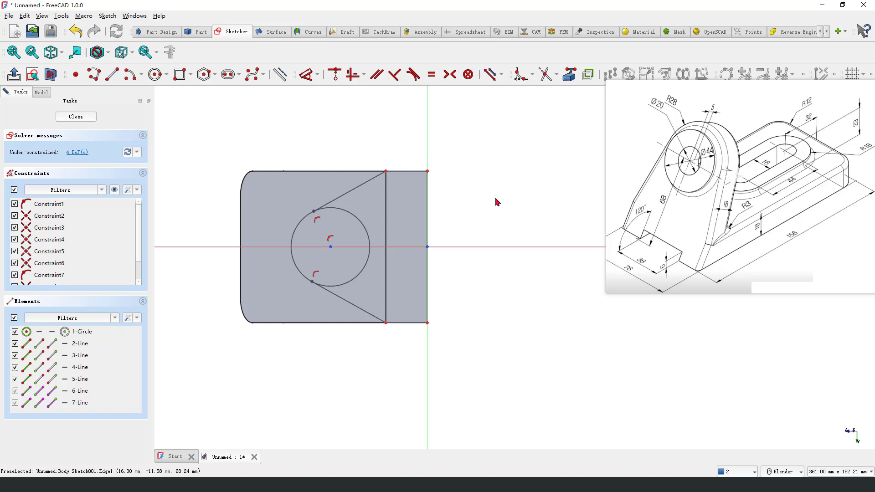
Constrain both slanted lines tangent to the circle at their end points.
click(344, 215)
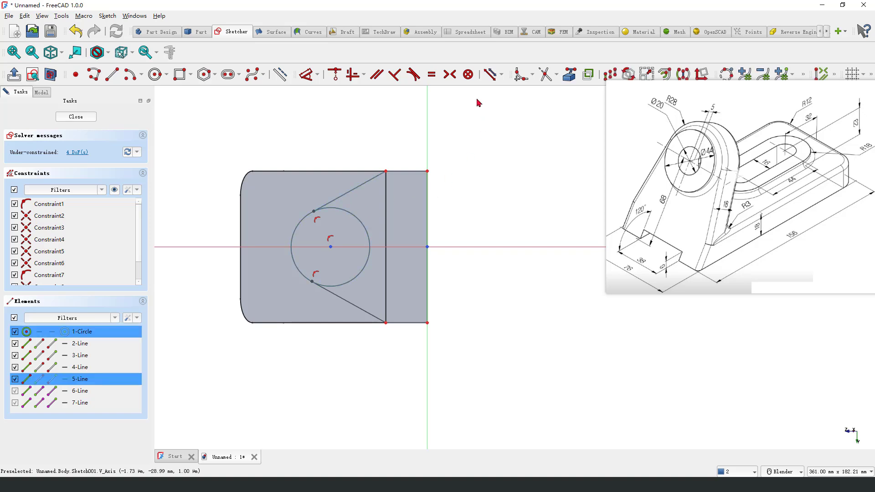
click(413, 74)
click(436, 263)
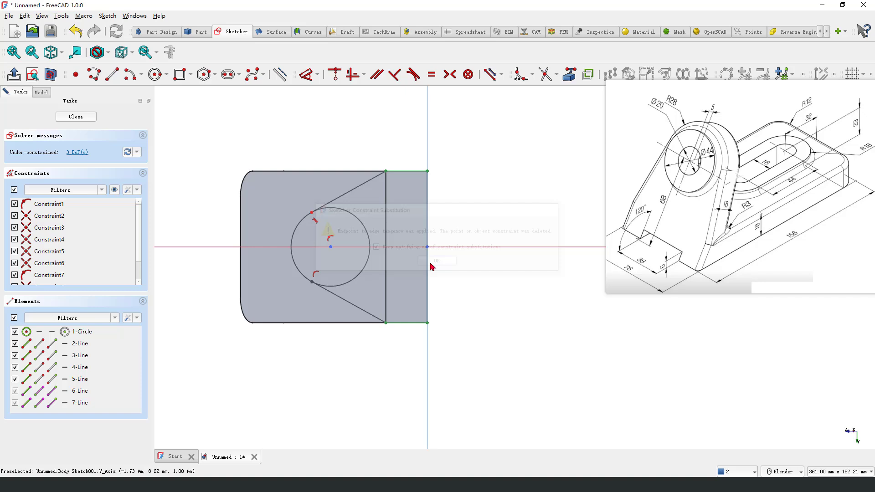
click(343, 299)
click(337, 287)
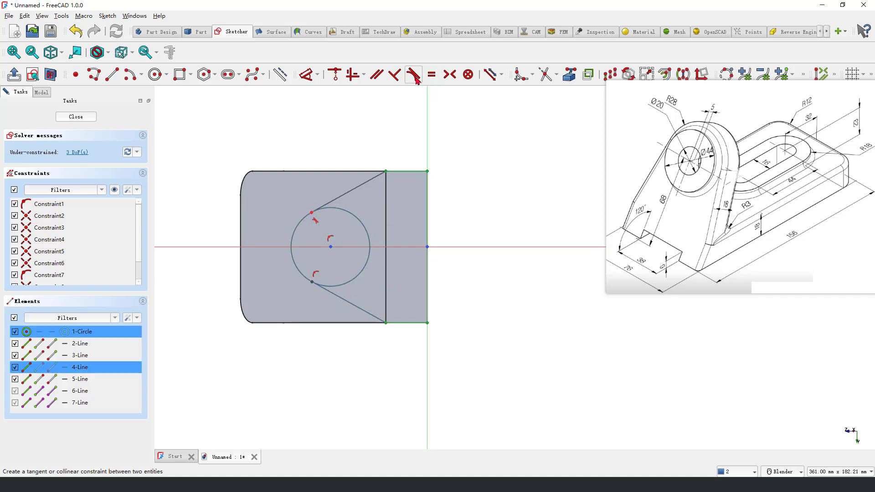
click(413, 75)
click(435, 262)
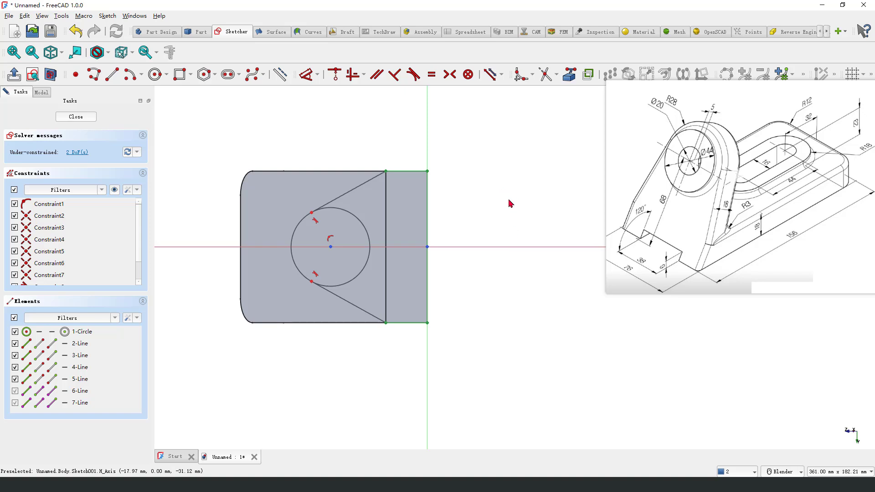
Set the circle centre's distance from the vertical axis to 68 mm, as given in the reference drawing.
drag(667, 186, 651, 204)
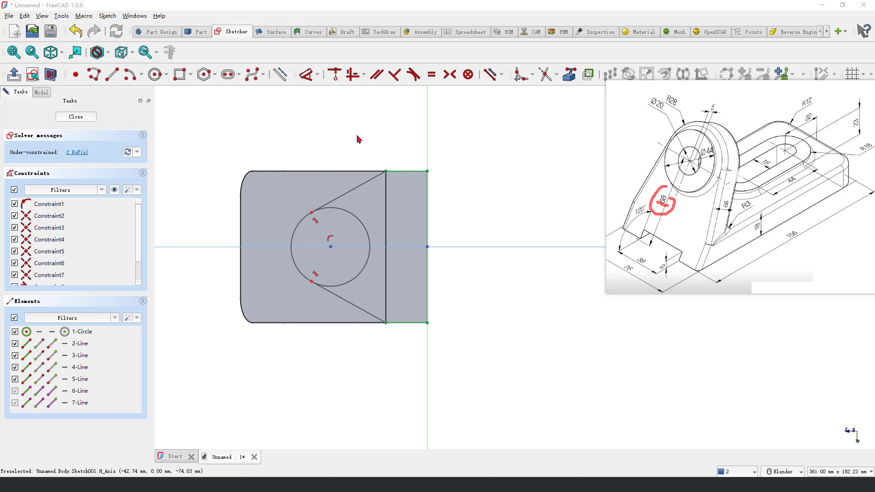
key(Escape)
click(306, 76)
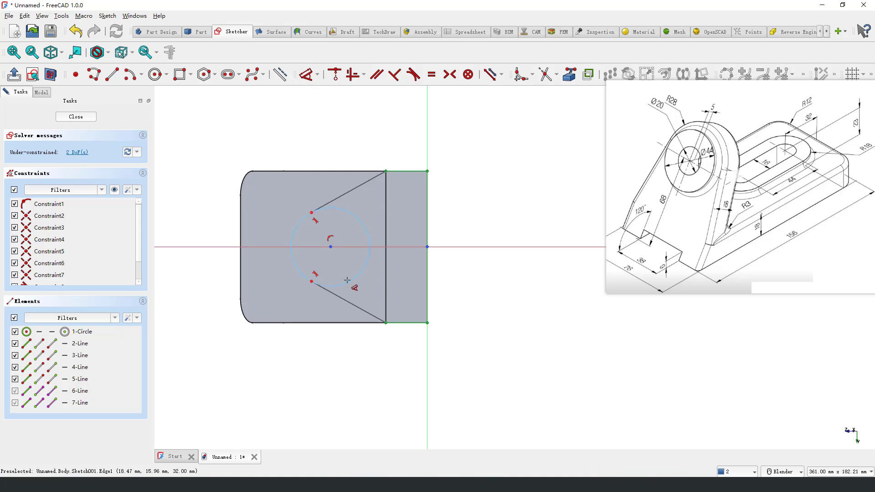
click(330, 247)
click(427, 291)
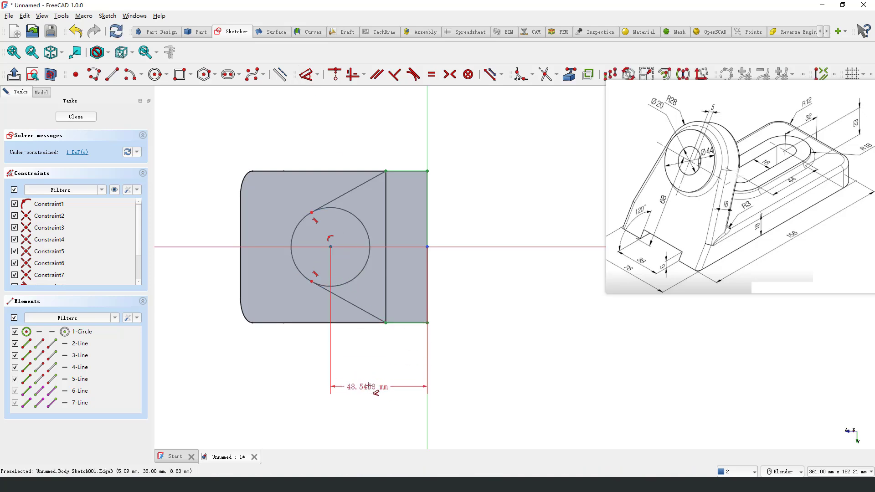
click(368, 385)
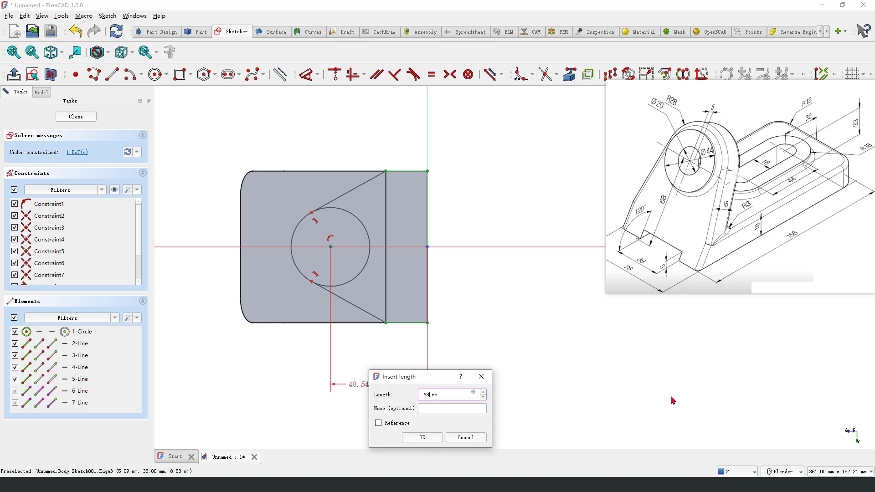
text(68)
key(Return)
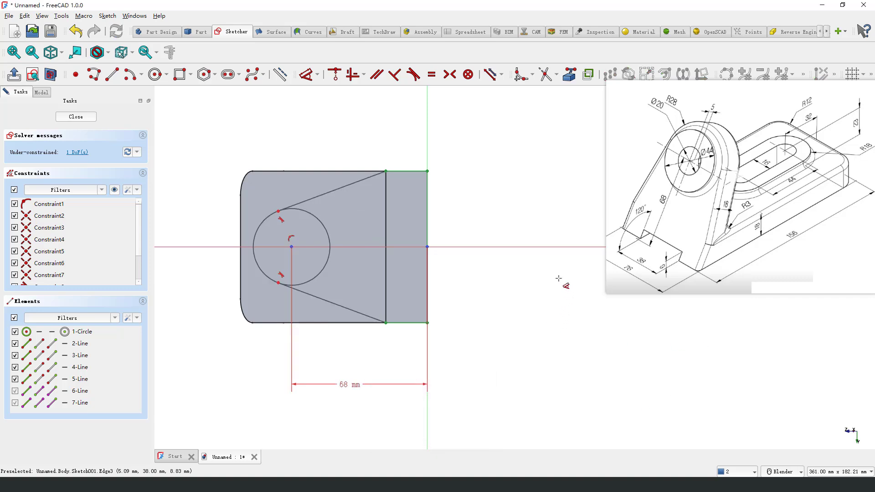
Trim away the inner part of the circle between the two tangent points, leaving only the upright's rounded end.
drag(678, 89, 679, 118)
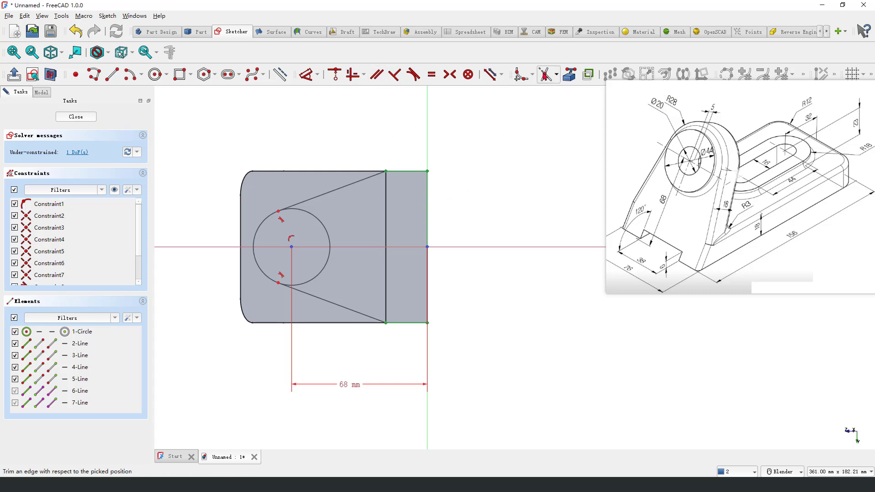
click(545, 75)
click(323, 229)
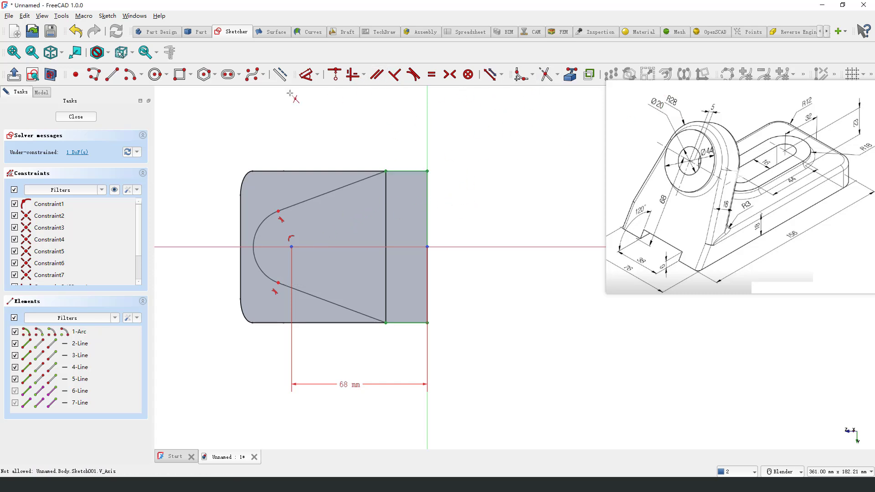
Set the radius of the upright's end arc to 28 mm, matching R28 in the reference drawing.
click(307, 74)
click(255, 236)
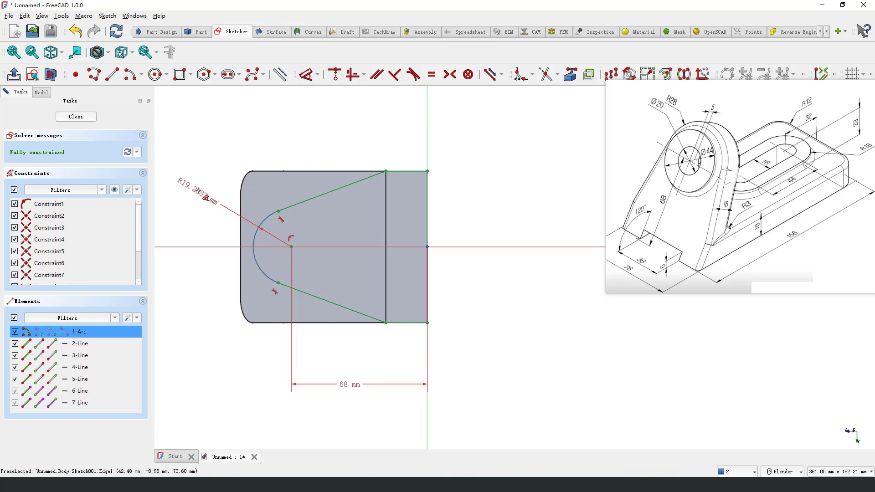
click(203, 194)
key(Return)
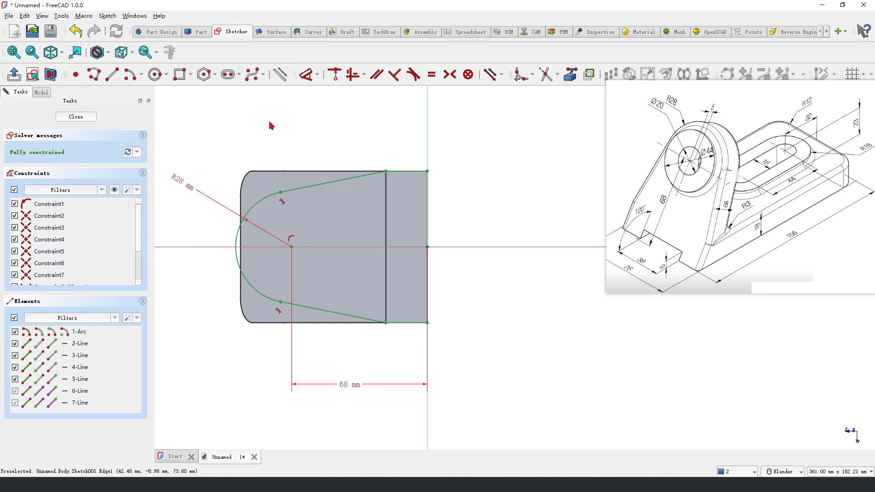
click(681, 97)
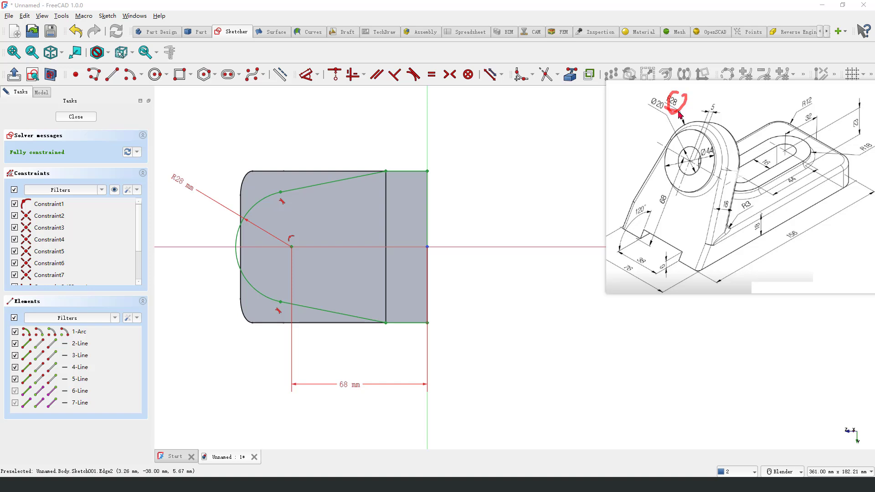
key(Escape)
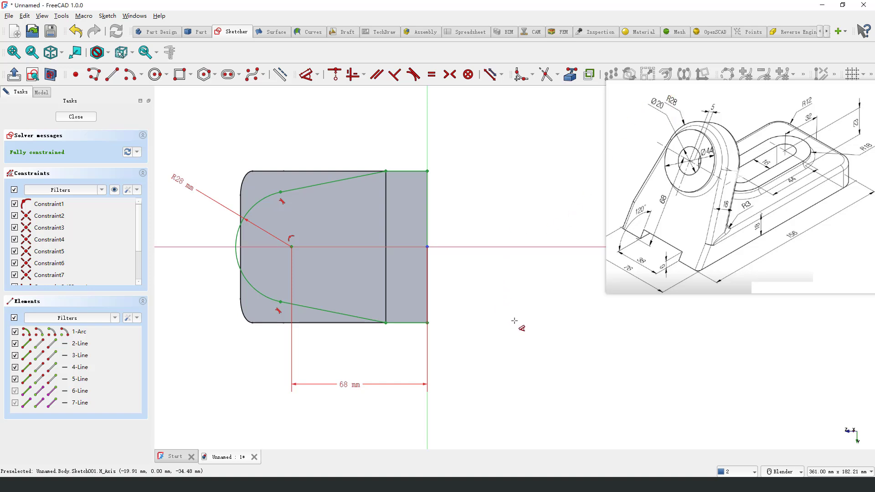
Close the sketch and try to pad the upright's profile.
click(77, 117)
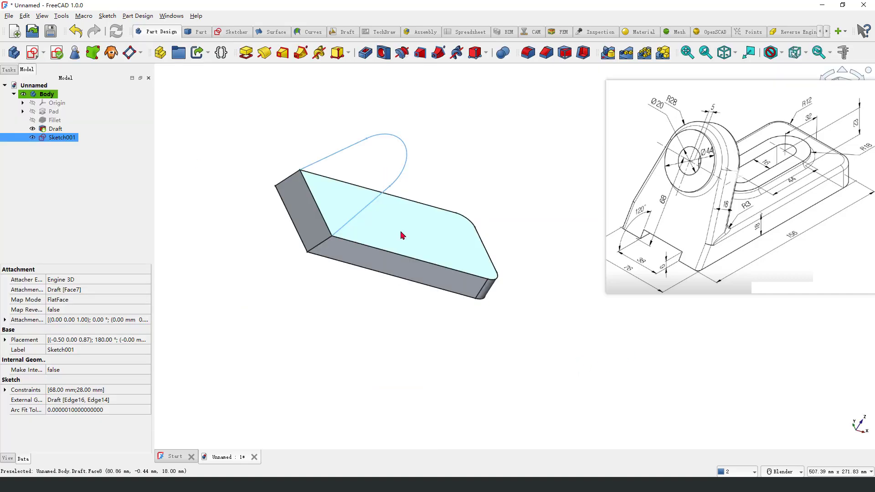
click(247, 53)
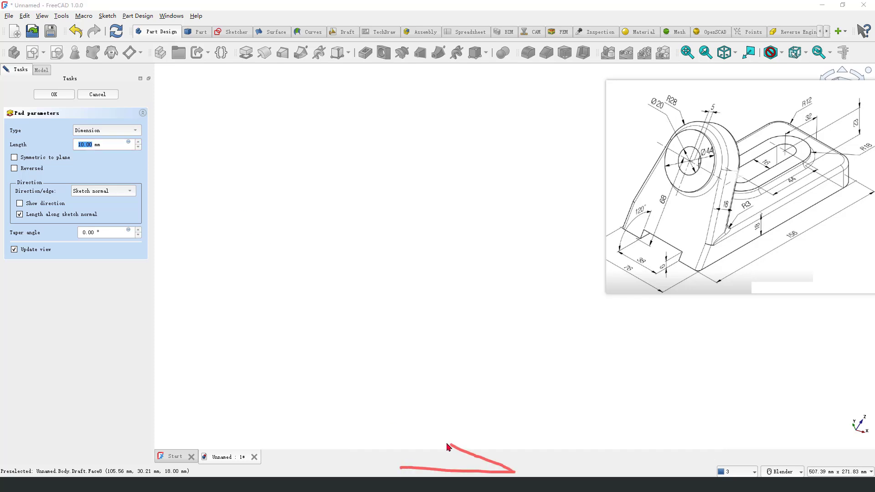
click(98, 94)
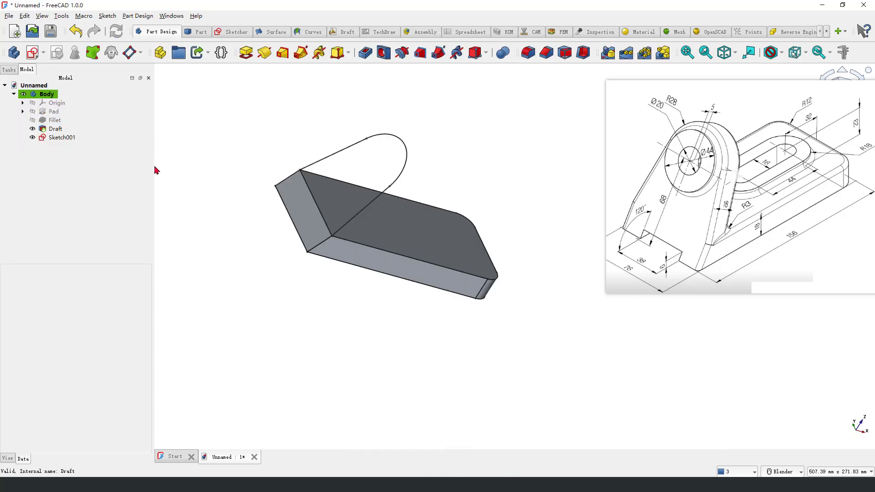
Reopen the upright's sketch and examine its corners and tangent points for gaps in the profile.
double_click(64, 138)
scroll(397, 240, down, 4)
scroll(551, 346, up, 6)
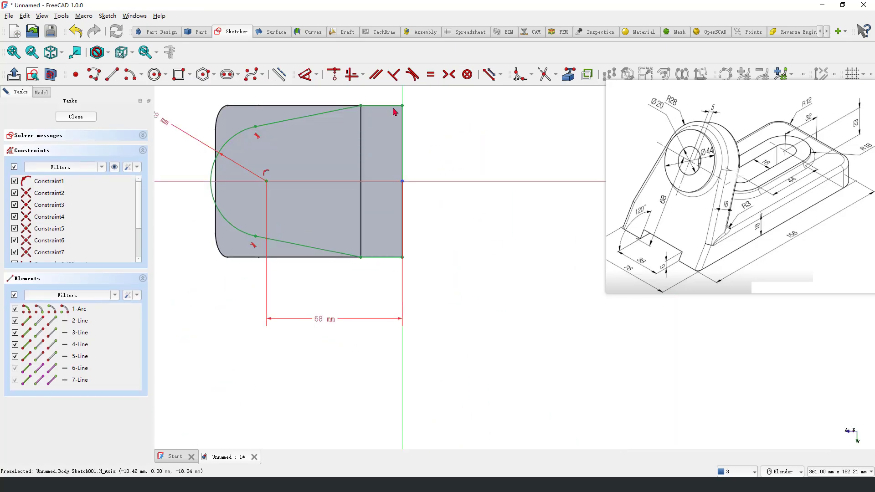
scroll(387, 109, up, 3)
scroll(379, 108, down, 3)
scroll(273, 137, up, 3)
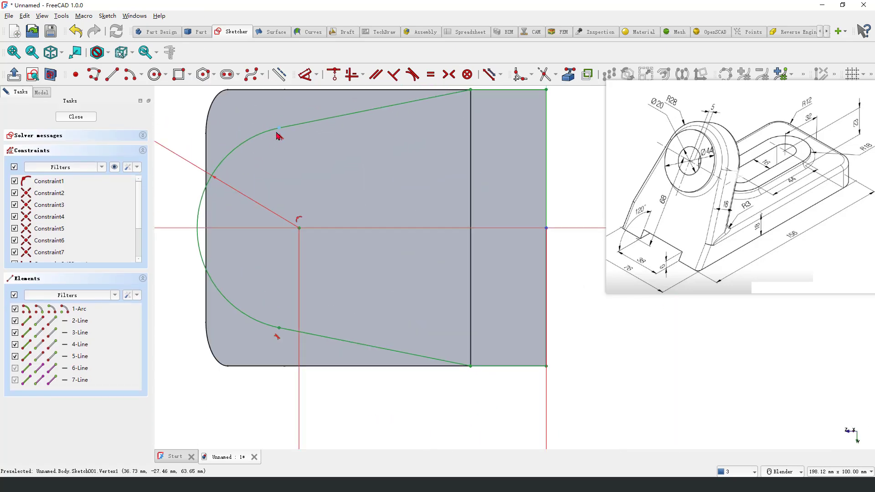
scroll(337, 158, down, 3)
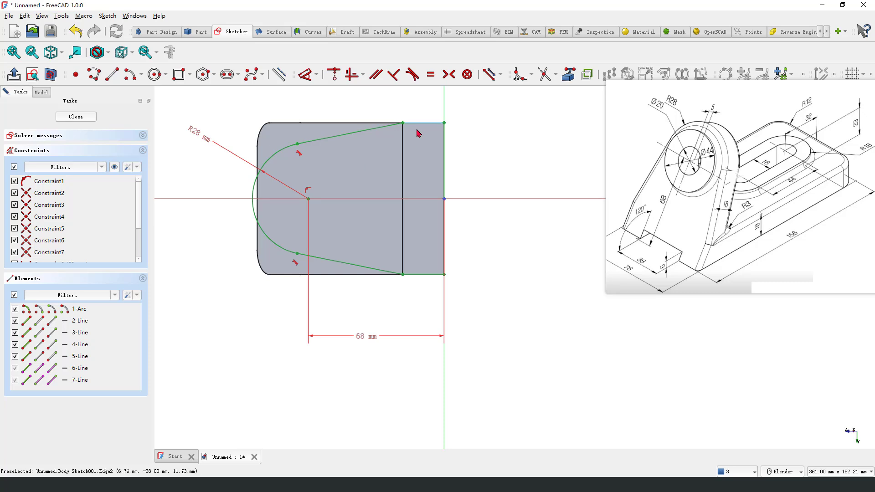
scroll(417, 132, up, 3)
scroll(463, 208, down, 2)
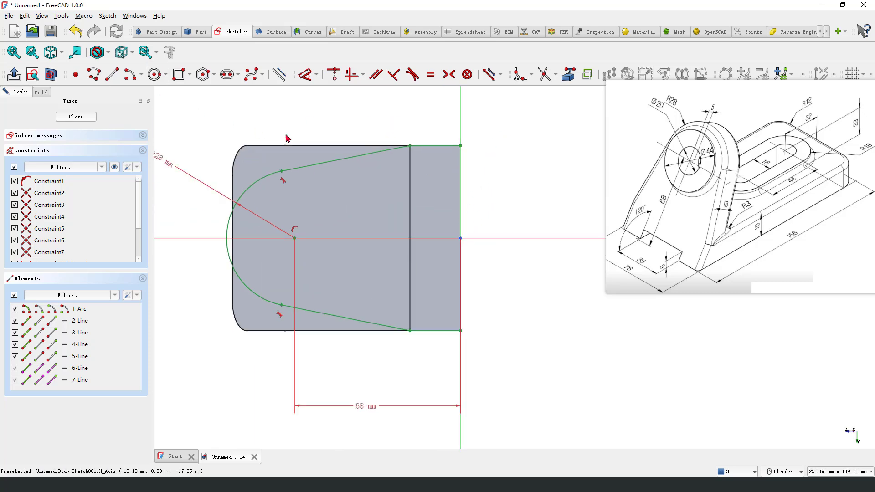
Close the upright's open profile with a line joining its two lower corners and leave the sketch.
click(112, 74)
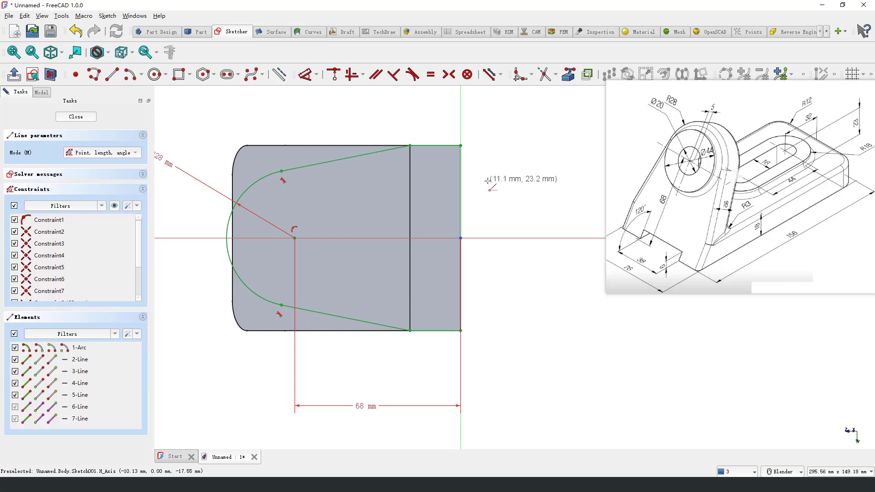
click(460, 145)
click(461, 330)
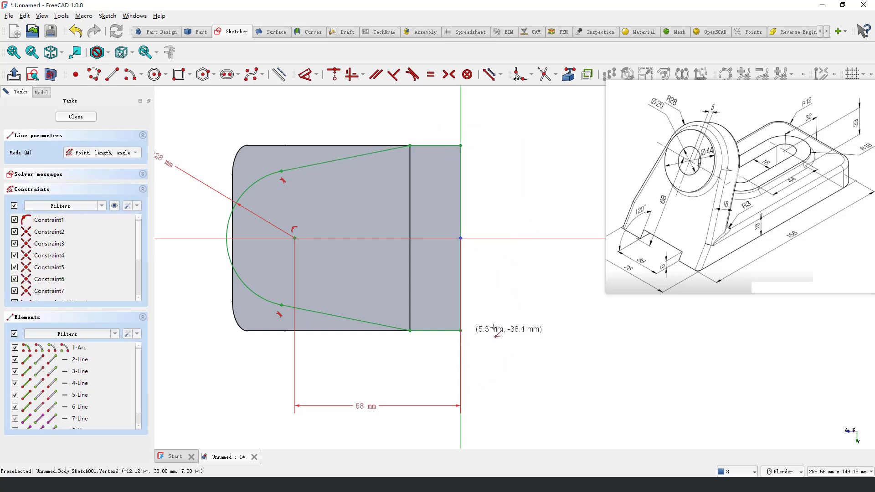
click(77, 118)
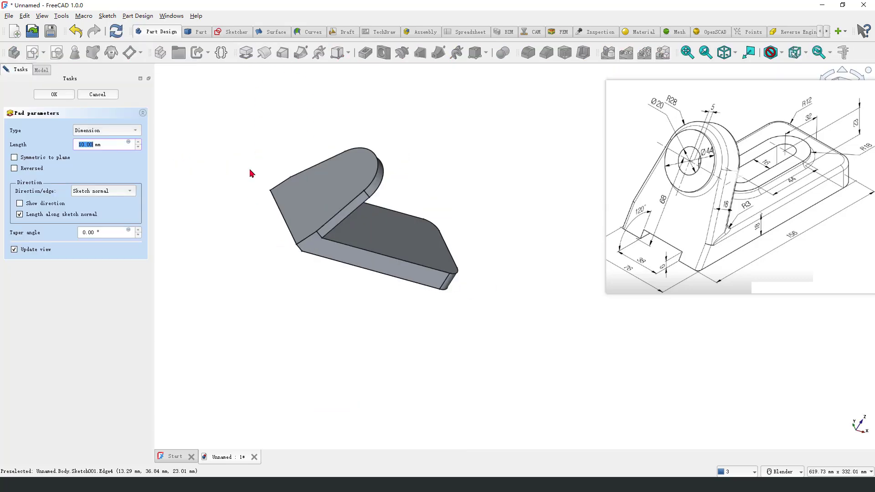
Pad the upright's profile 18 mm in the reversed direction.
click(14, 168)
middle_drag(354, 314, 376, 259)
scroll(360, 297, up, 3)
middle_drag(359, 297, 322, 274)
scroll(407, 302, down, 2)
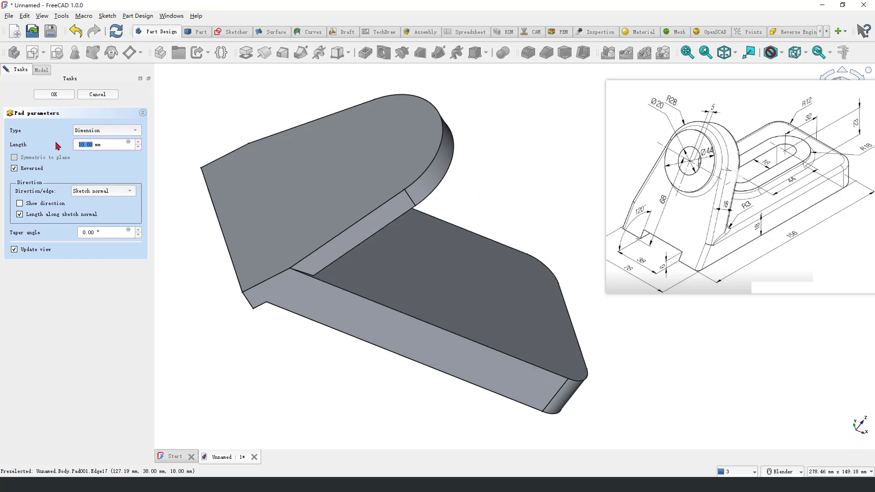
key(Return)
Pocket the upright's protruding lower end face up to the underside of the base plate.
middle_drag(377, 250, 537, 250)
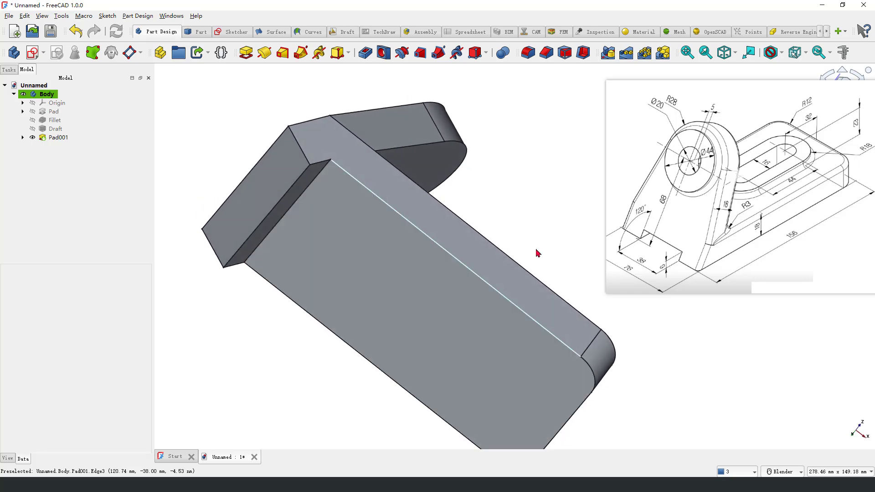
scroll(358, 200, up, 2)
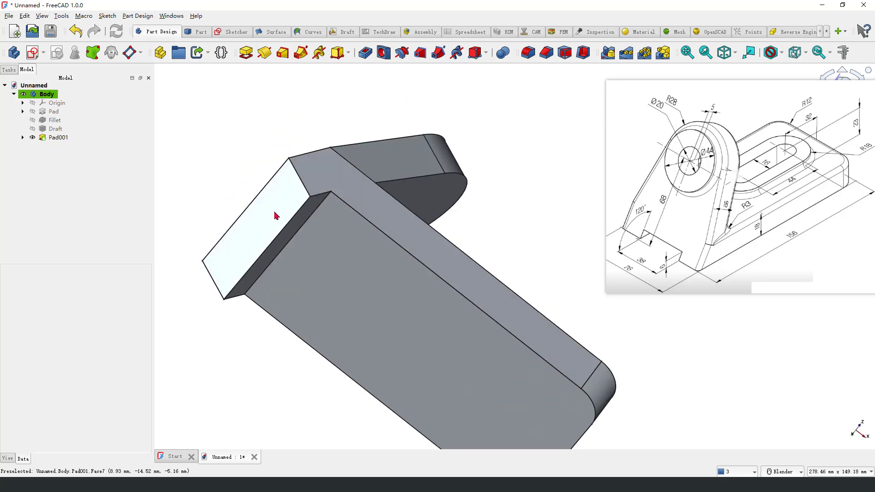
click(276, 215)
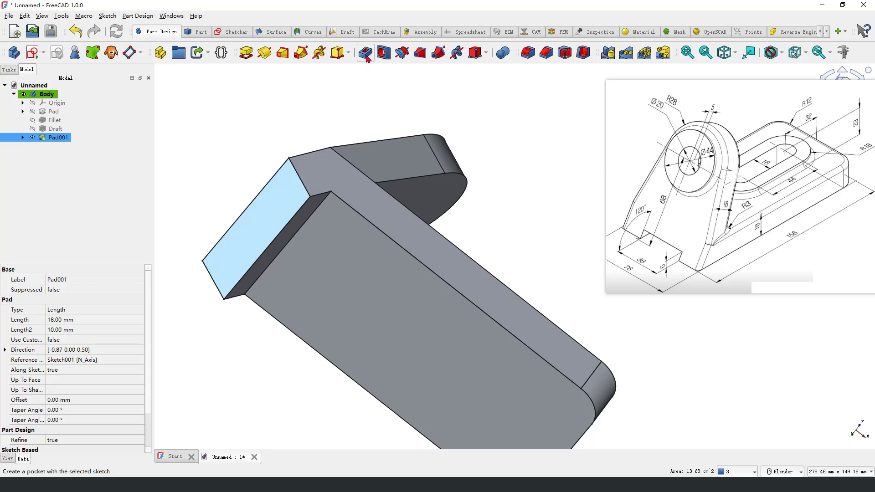
click(366, 53)
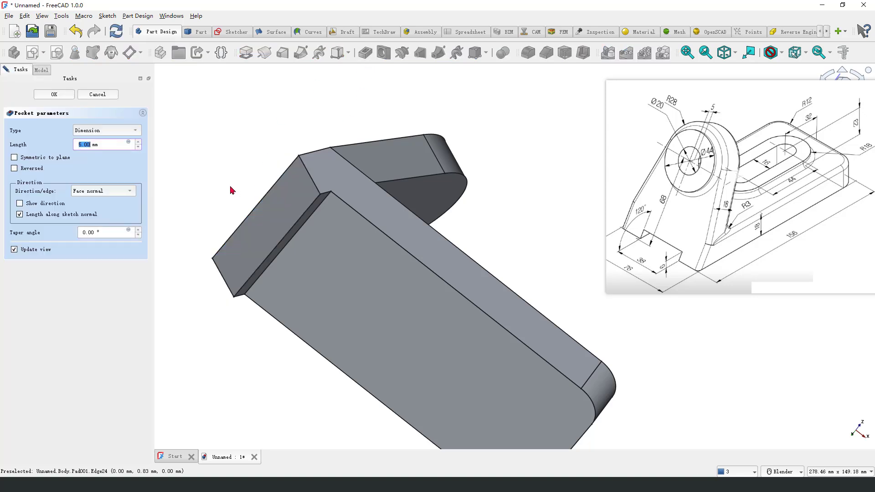
click(97, 135)
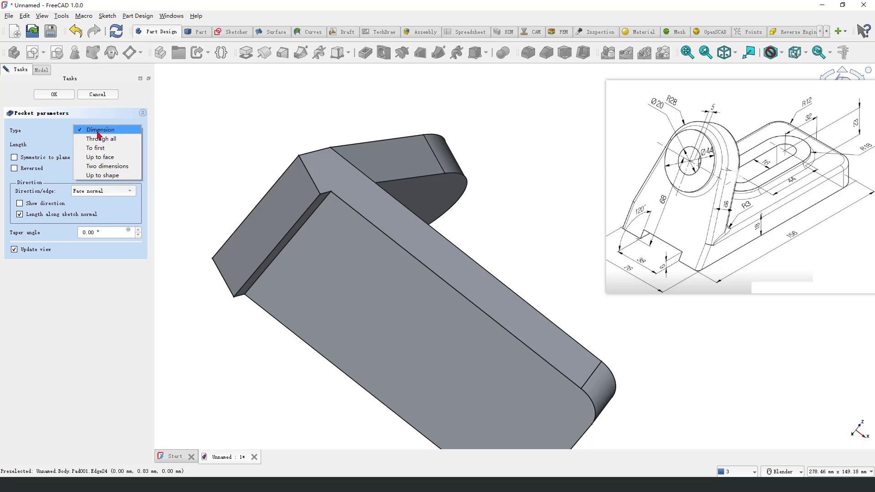
click(111, 163)
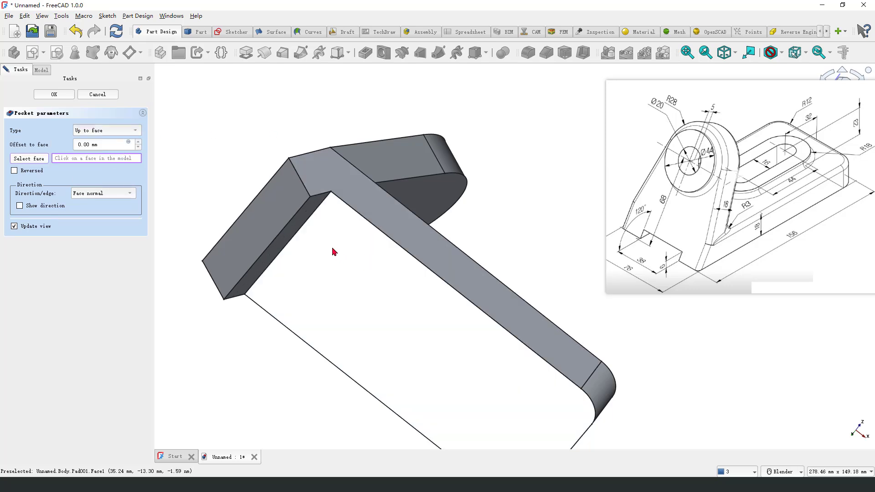
click(333, 251)
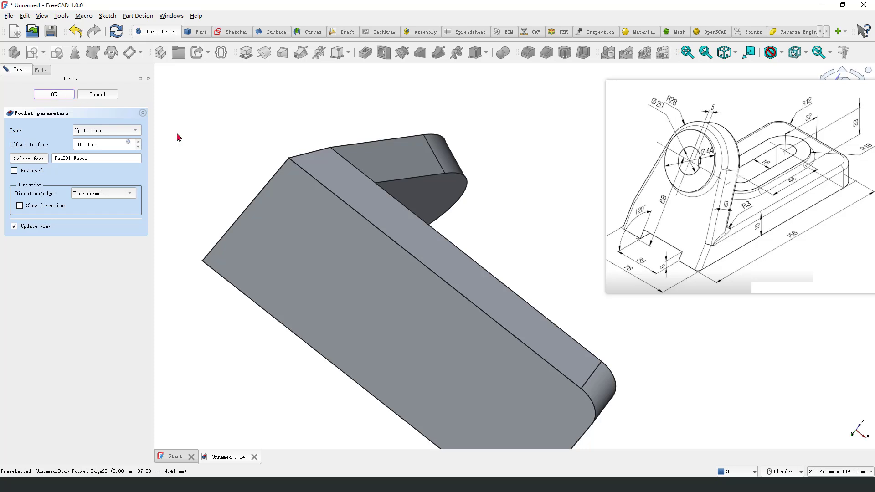
key(Return)
Create a sketch on the upright's slanted outer face and project its rounded end arc as external geometry.
middle_drag(322, 191, 401, 222)
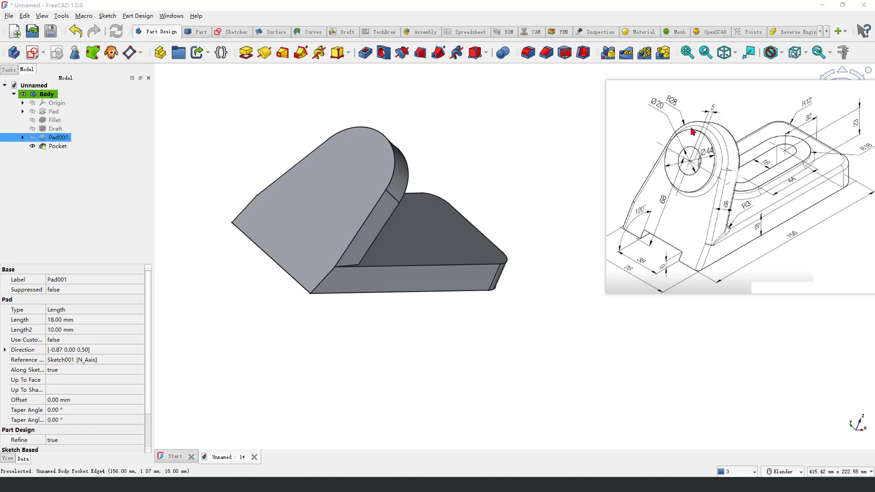
mouse_move(686, 133)
mouse_down()
mouse_move(697, 192)
mouse_move(680, 136)
mouse_up()
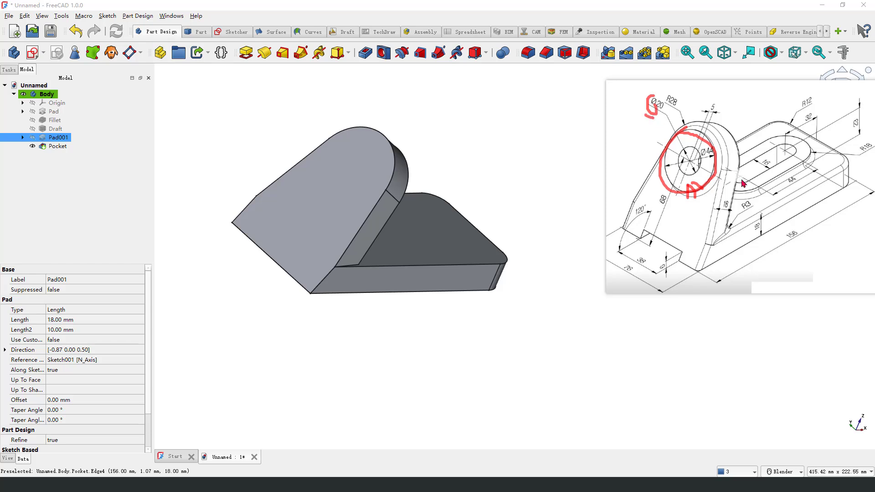
drag(712, 101, 709, 120)
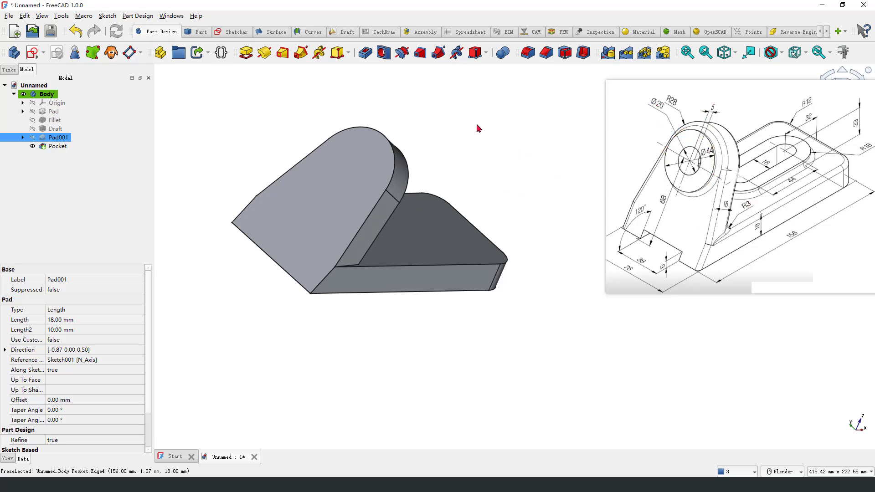
click(362, 158)
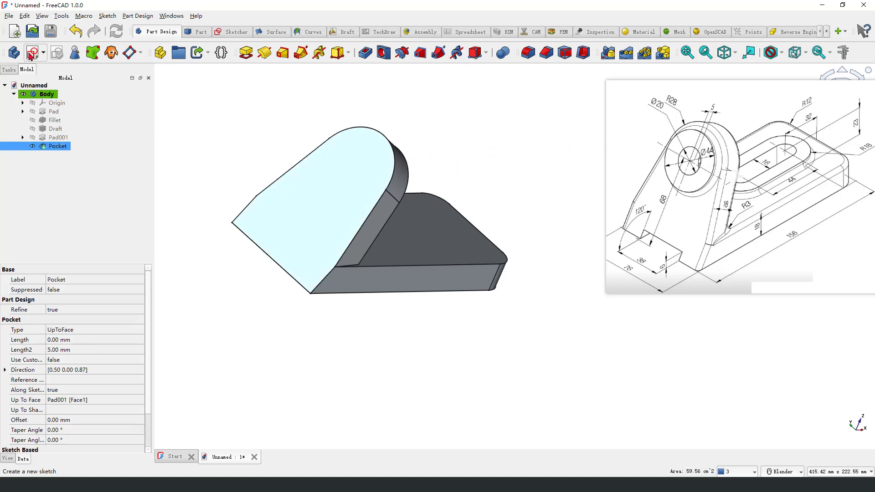
click(32, 53)
scroll(454, 279, up, 3)
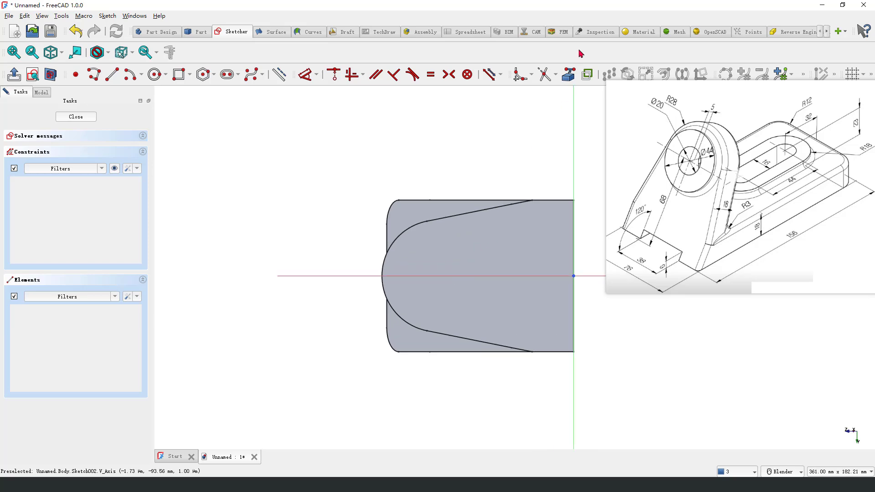
click(569, 75)
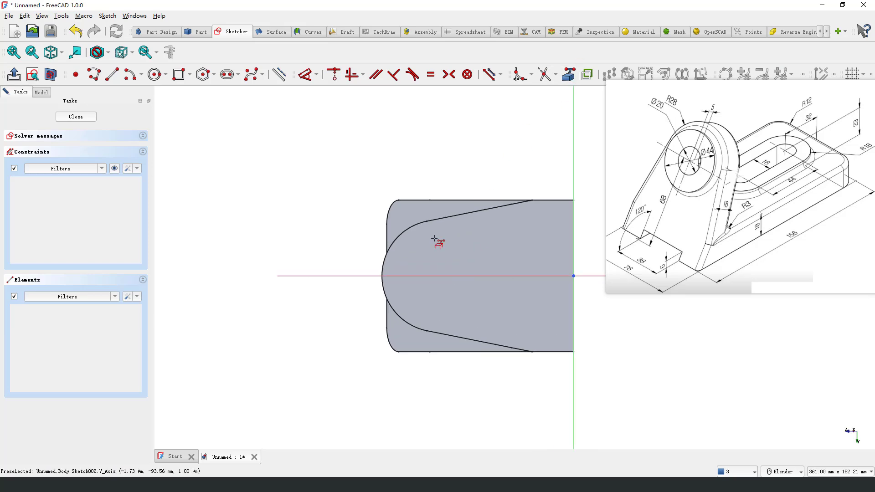
click(391, 233)
Draw a circle concentric with the projected arc and set its diameter to 20 mm.
click(154, 74)
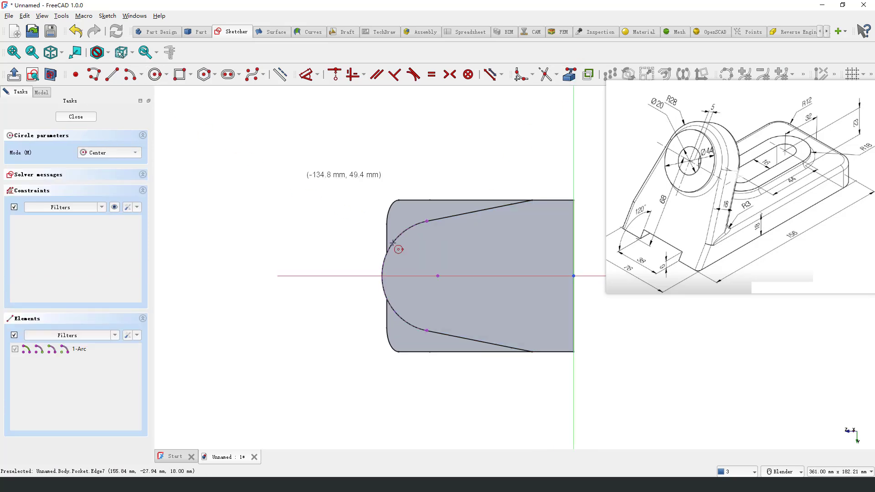
click(437, 276)
click(453, 244)
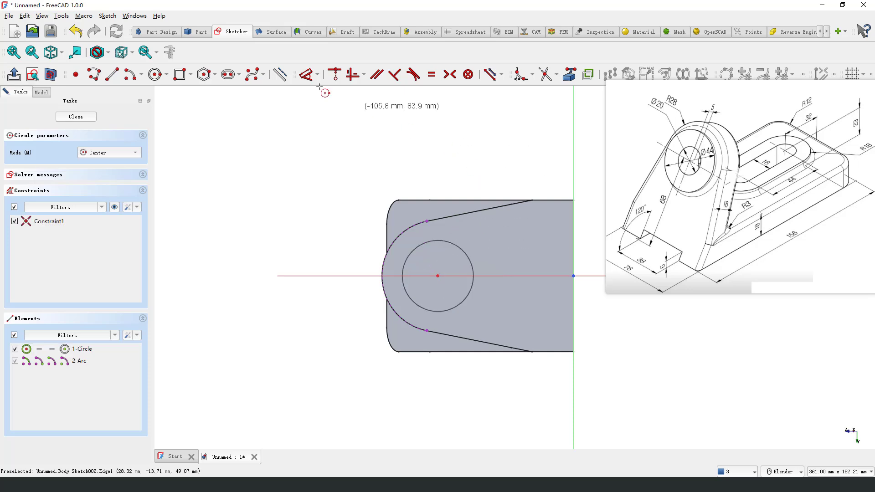
right_click(263, 95)
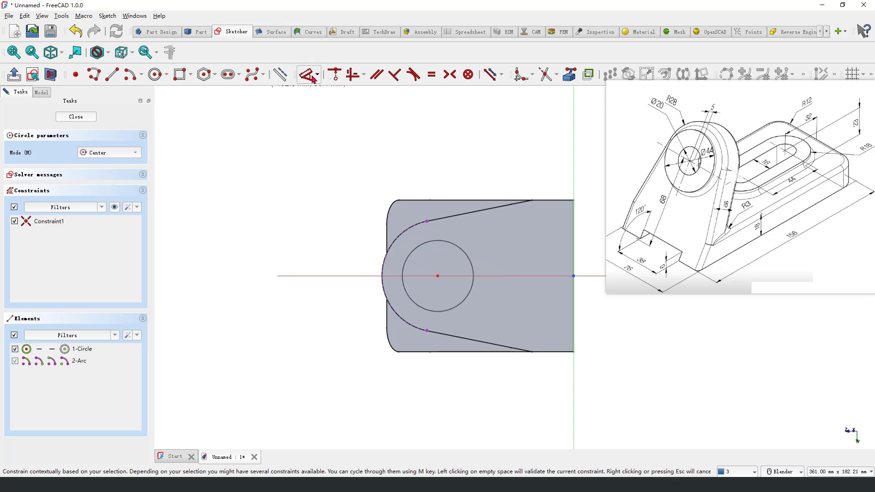
click(460, 250)
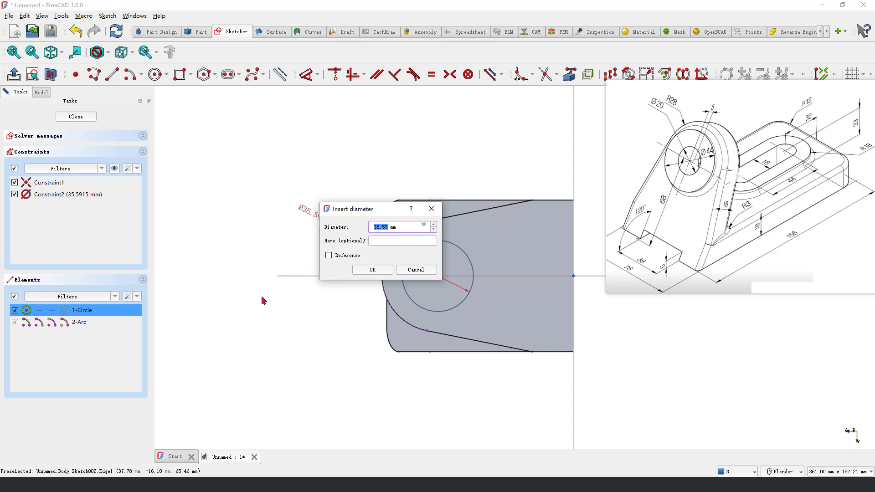
key(Return)
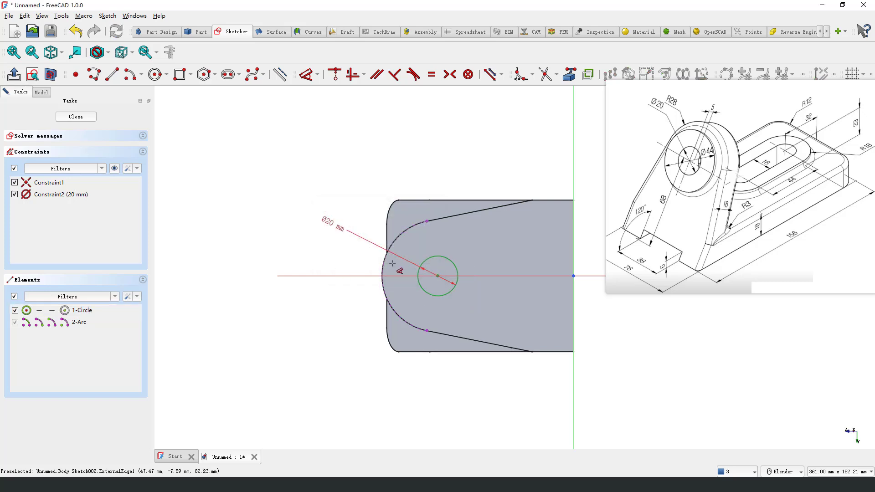
Change the circle's diameter to 44 mm to match the boss in the reference drawing.
click(716, 149)
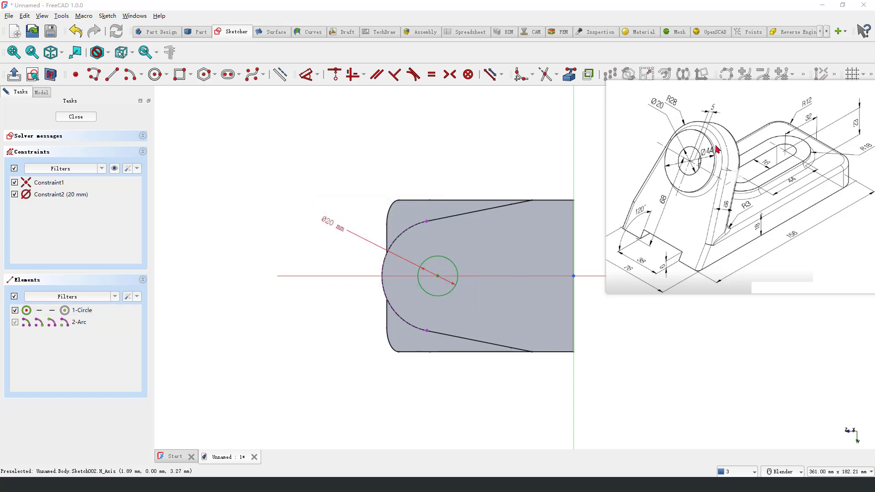
click(327, 223)
key(d)
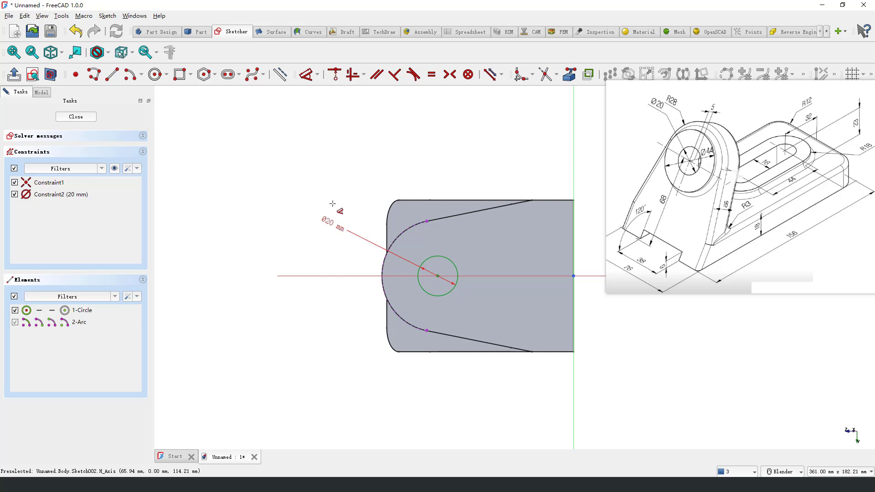
double_click(327, 219)
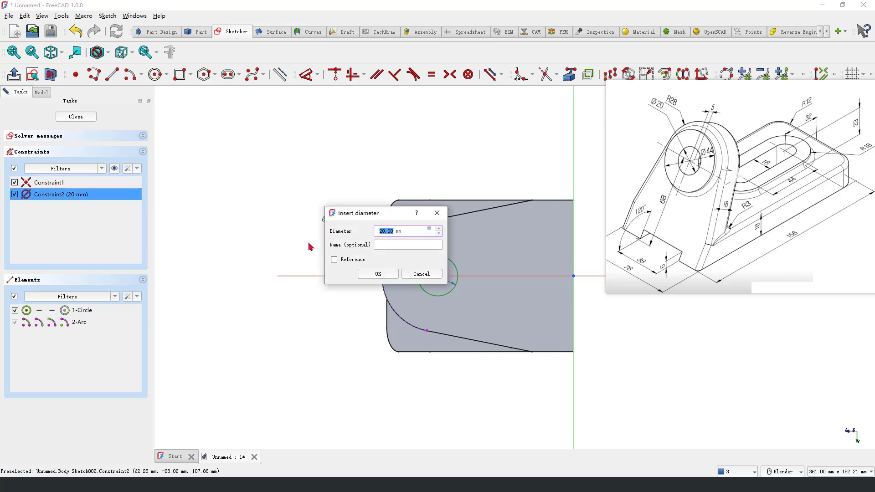
key(Return)
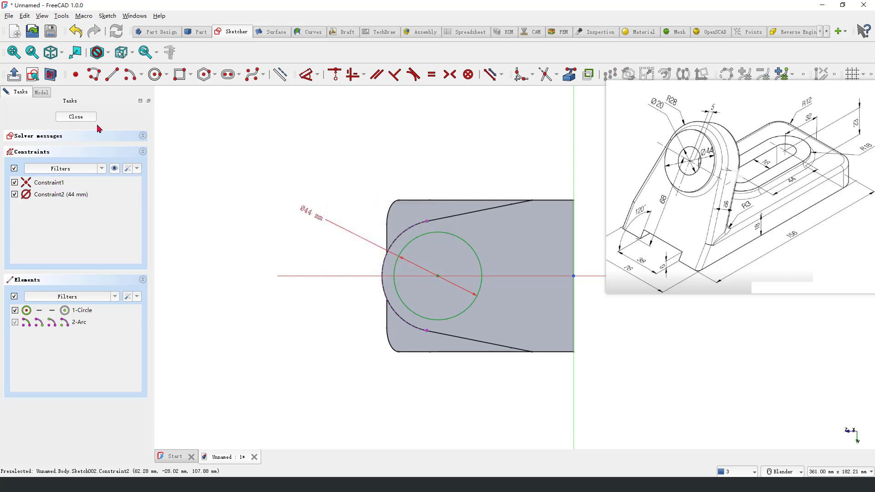
Close the sketch and pad the 44 mm circle outward from the upright by the drawing's 5 mm.
key(Escape)
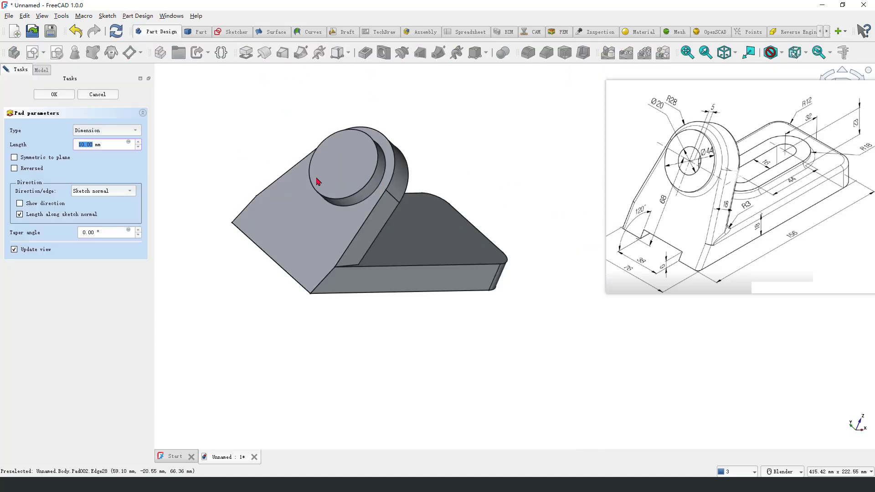
key(Return)
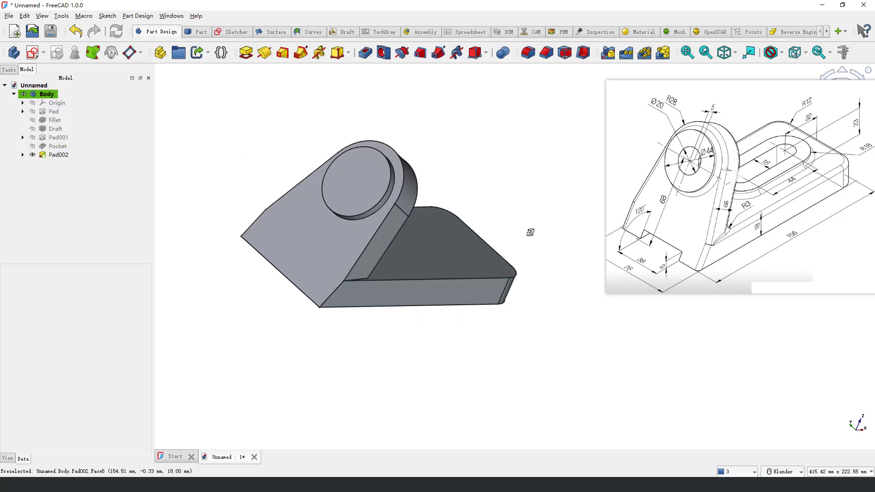
middle_drag(531, 230, 524, 235)
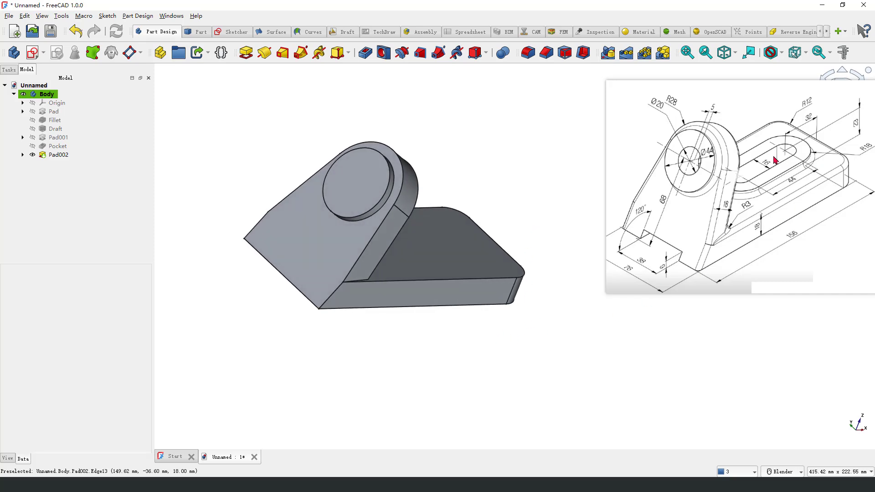
Create a sketch on the XY base plane and show the model sectioned at the sketch plane.
mouse_move(777, 131)
mouse_down()
mouse_move(814, 169)
mouse_move(764, 155)
mouse_up()
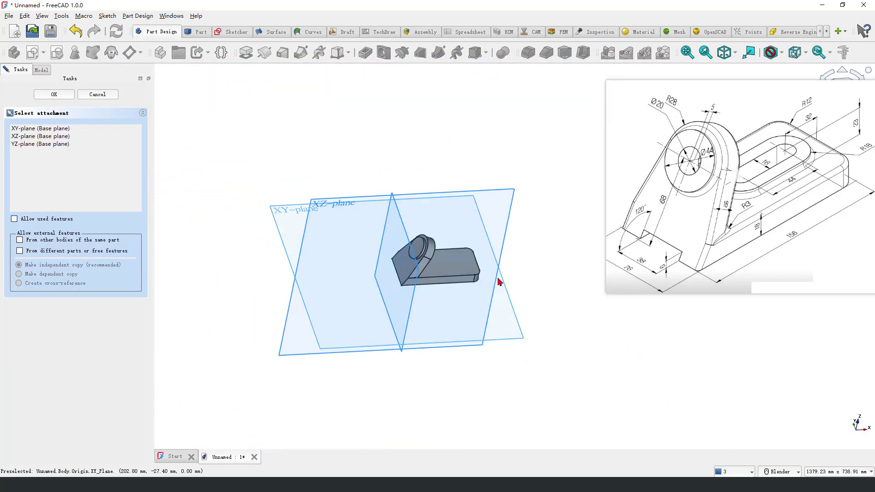
drag(288, 170, 321, 211)
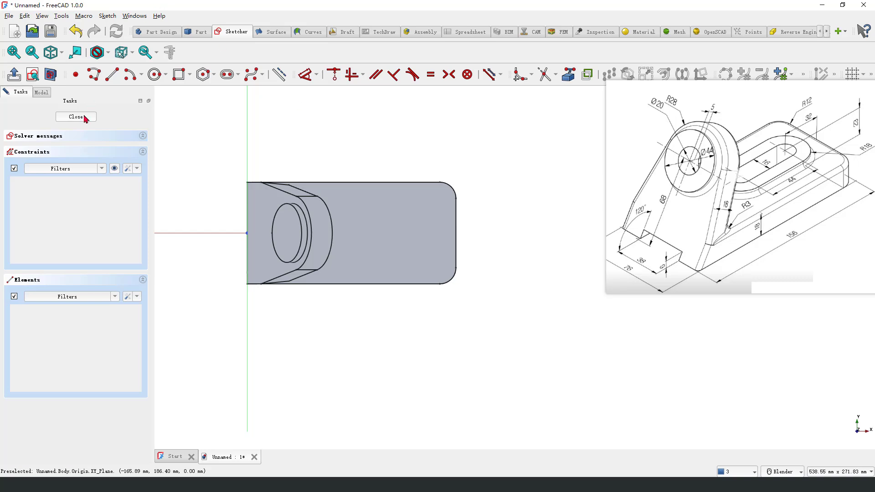
click(50, 75)
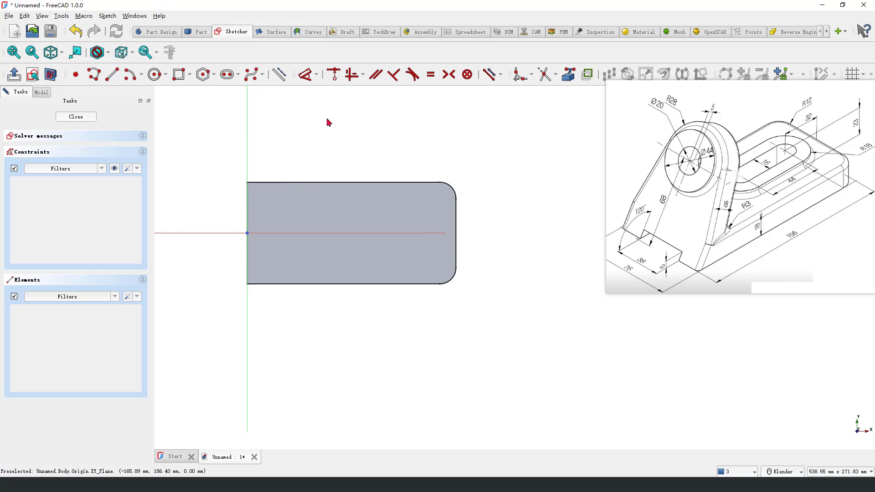
Draw a horizontal slot centred on the horizontal axis near the base plate's rounded end.
click(226, 74)
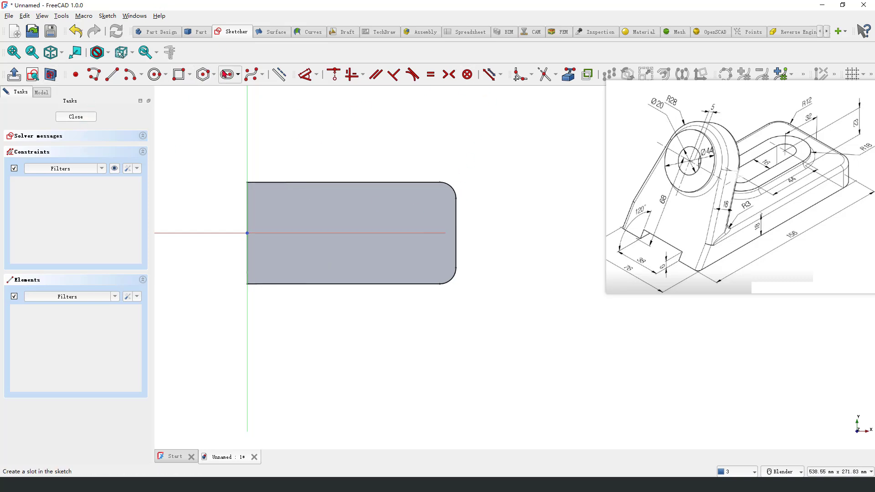
click(355, 233)
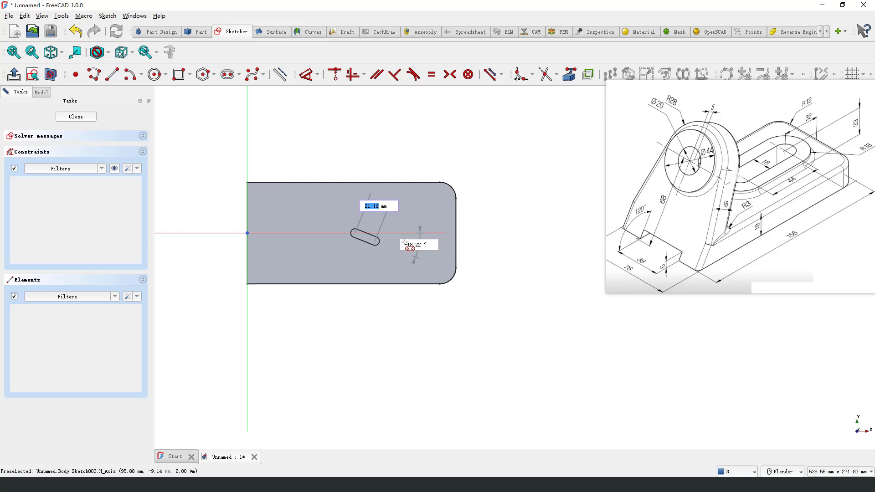
click(431, 250)
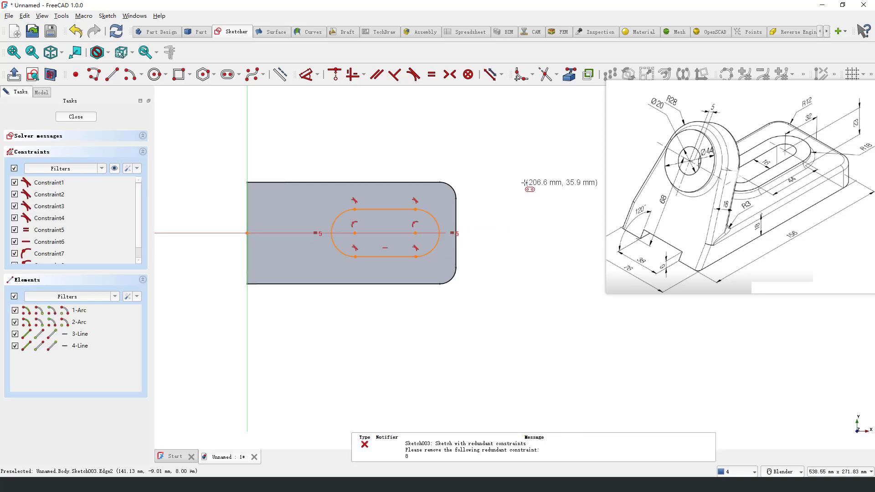
Undo the redundant centre constraints on the horizontal slot and set its end radius to 18 mm.
click(76, 32)
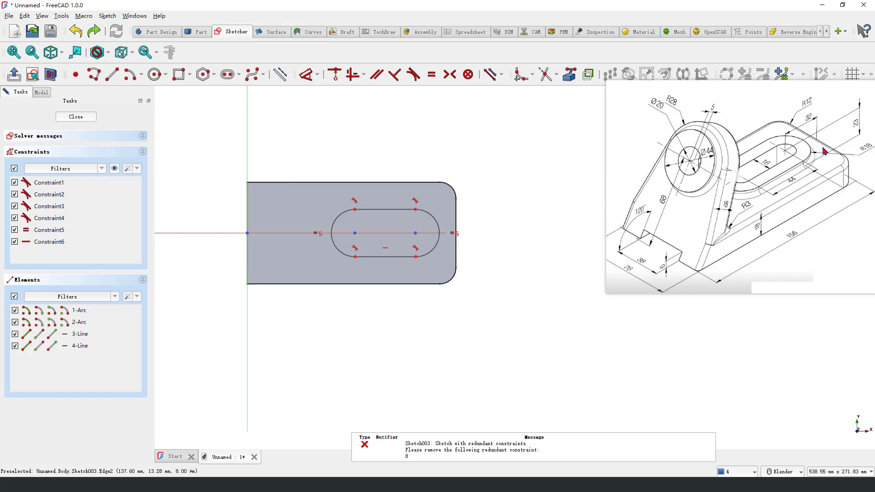
drag(791, 169, 785, 192)
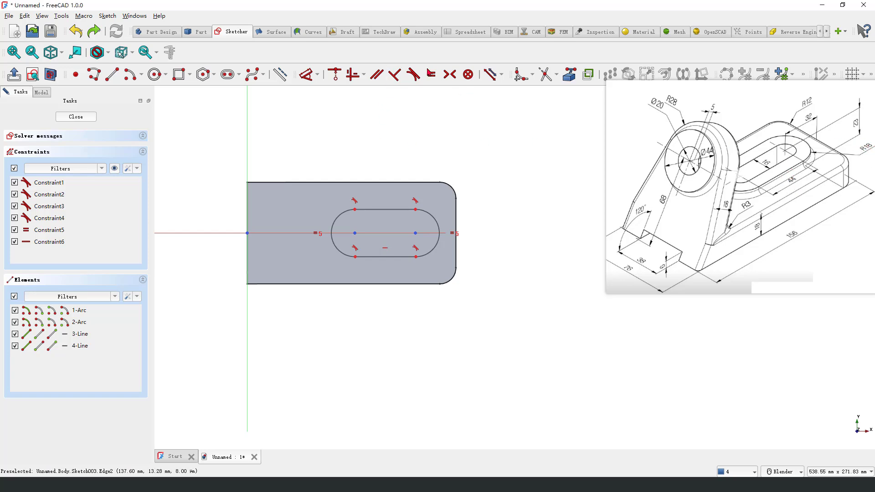
click(307, 74)
click(454, 226)
click(488, 165)
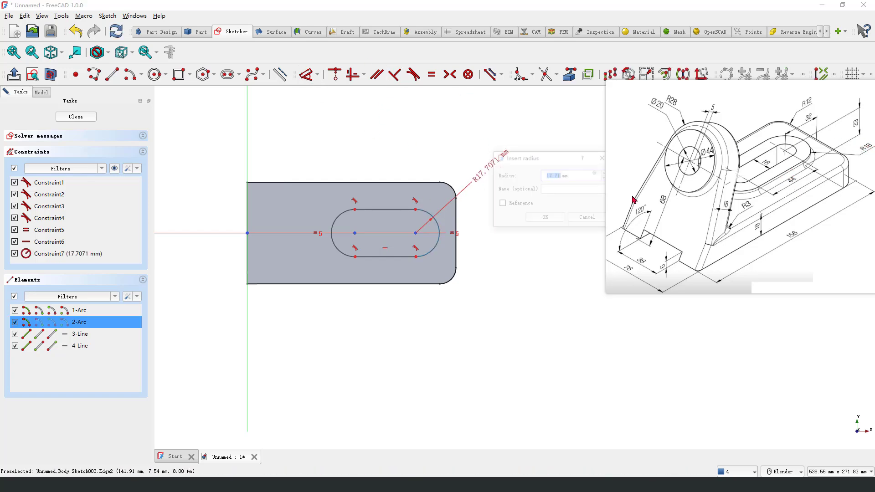
key(Return)
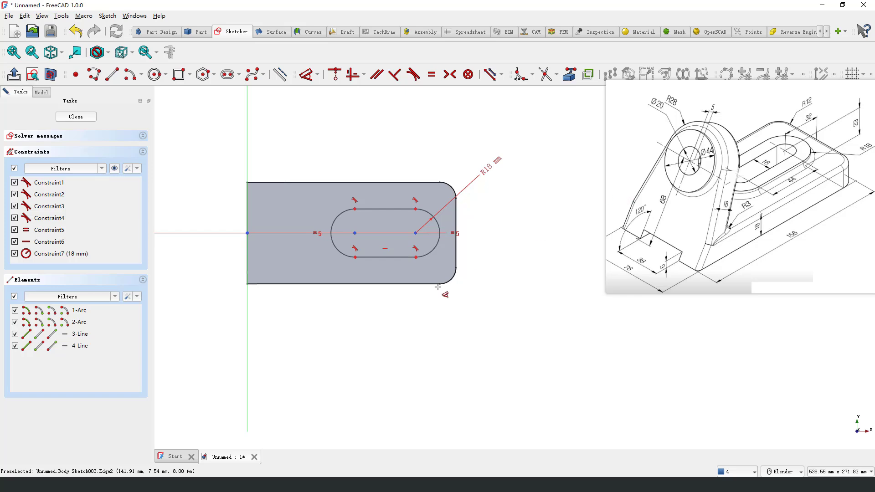
Set the length of the slot's straight side to 44 mm.
click(396, 258)
click(384, 349)
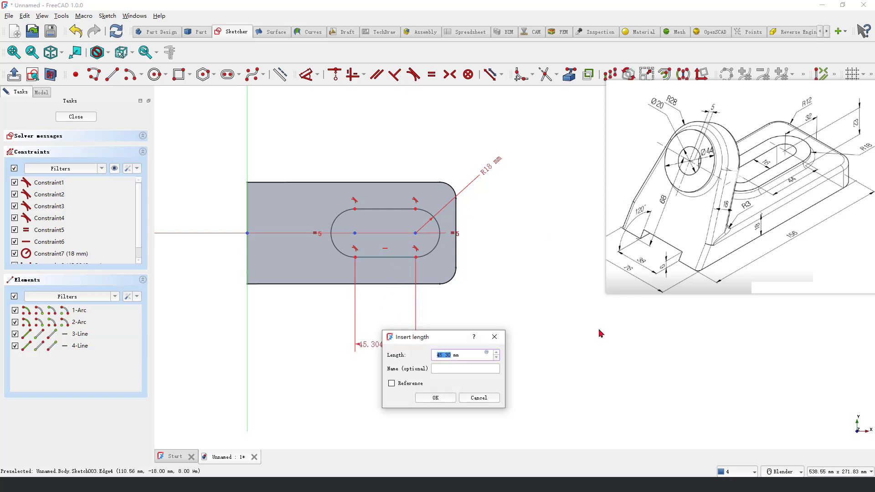
key(Return)
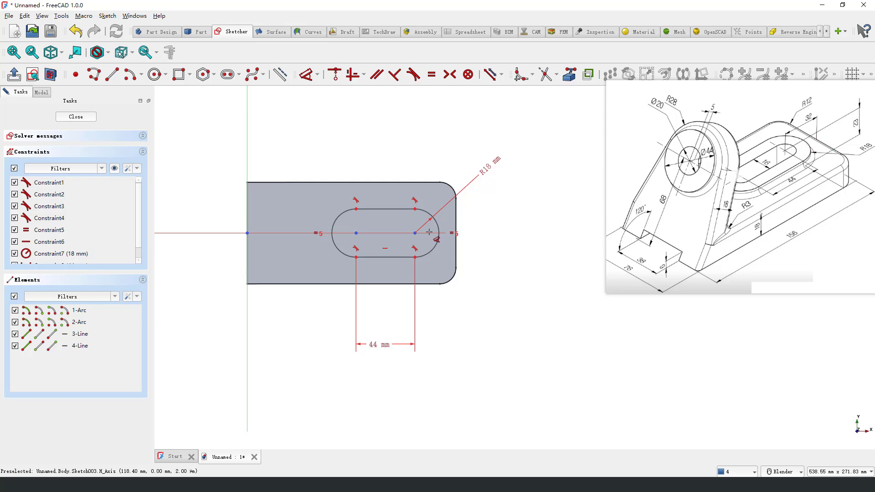
Reference the base plate's rounded-end edge as external geometry and set the nearer slot centre 32 mm from it.
click(415, 233)
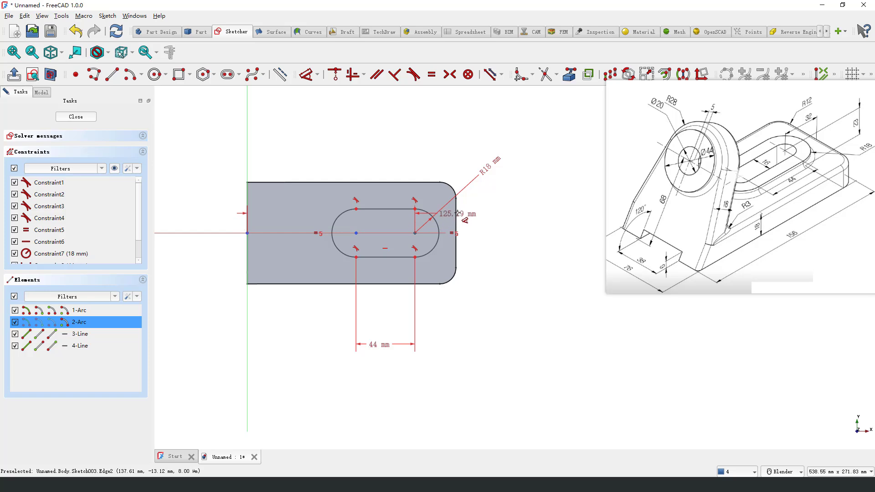
click(570, 75)
click(455, 225)
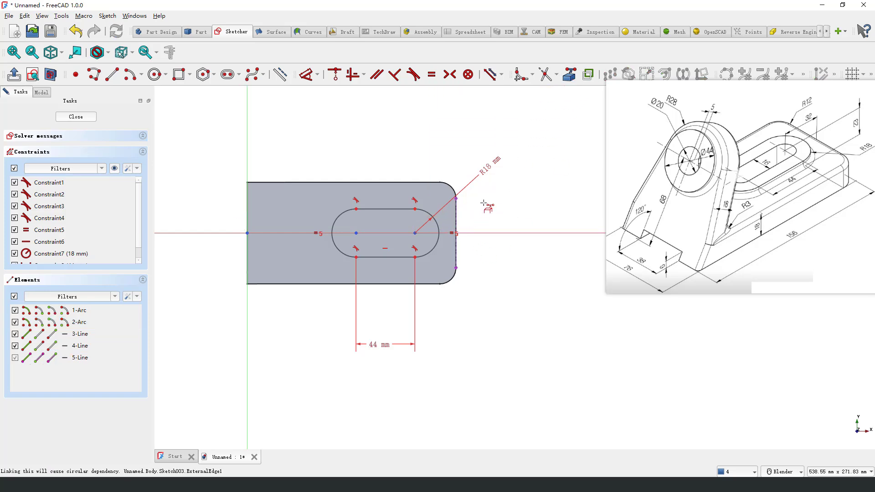
click(306, 74)
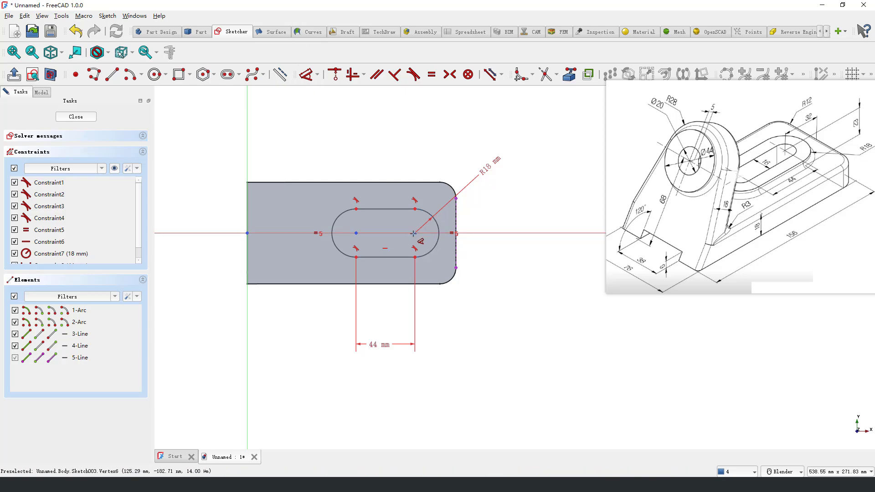
click(413, 233)
click(455, 223)
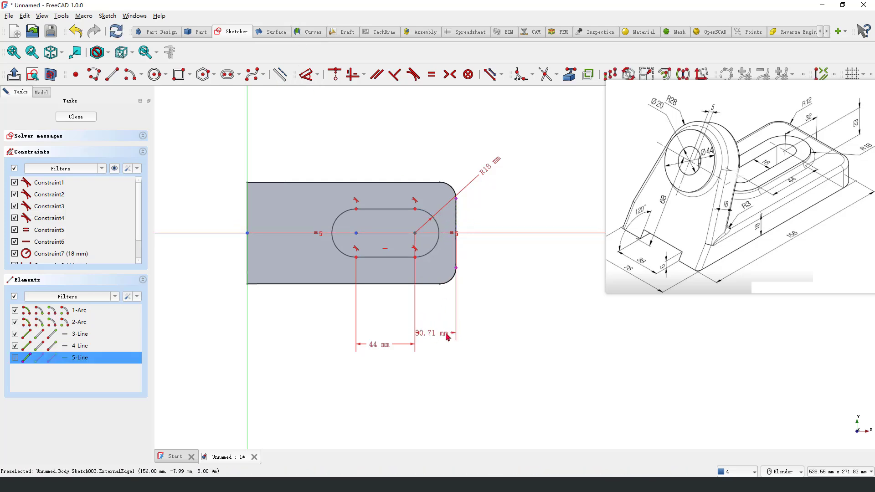
click(446, 335)
text(32)
key(Return)
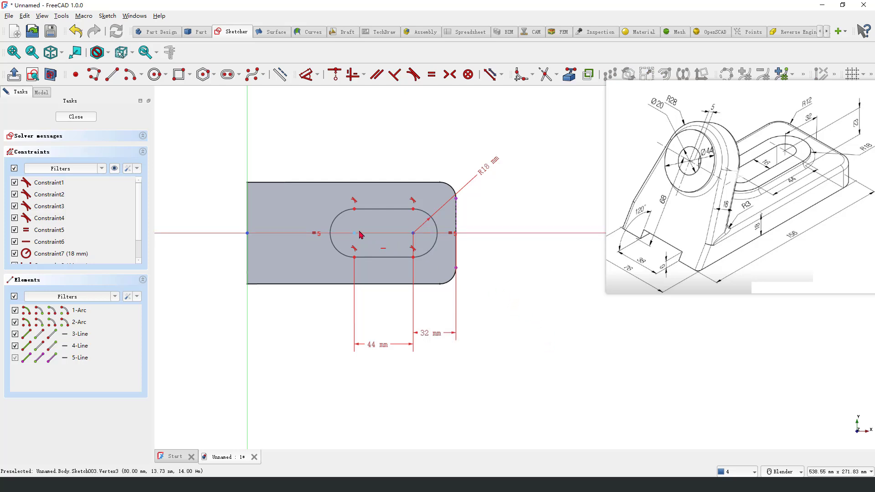
Constrain the slot's other arc centre onto the horizontal axis and close the sketch.
mouse_move(358, 234)
mouse_down()
mouse_move(341, 220)
mouse_move(354, 224)
mouse_up()
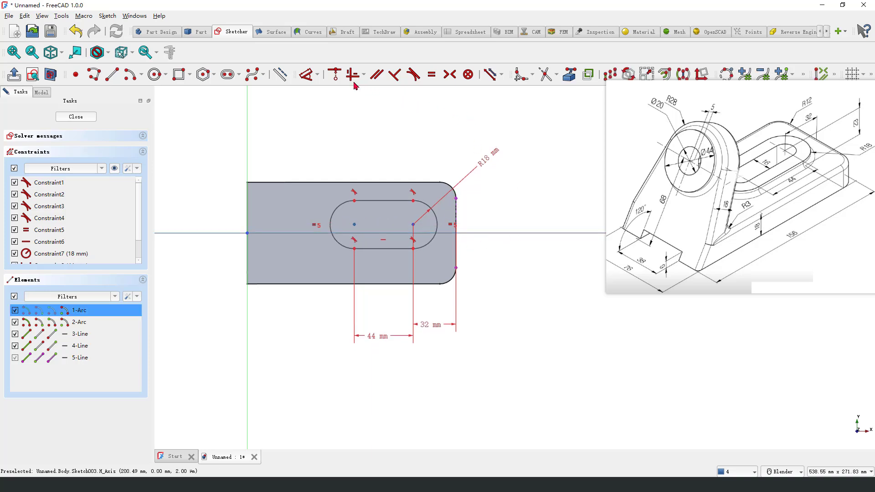
click(335, 74)
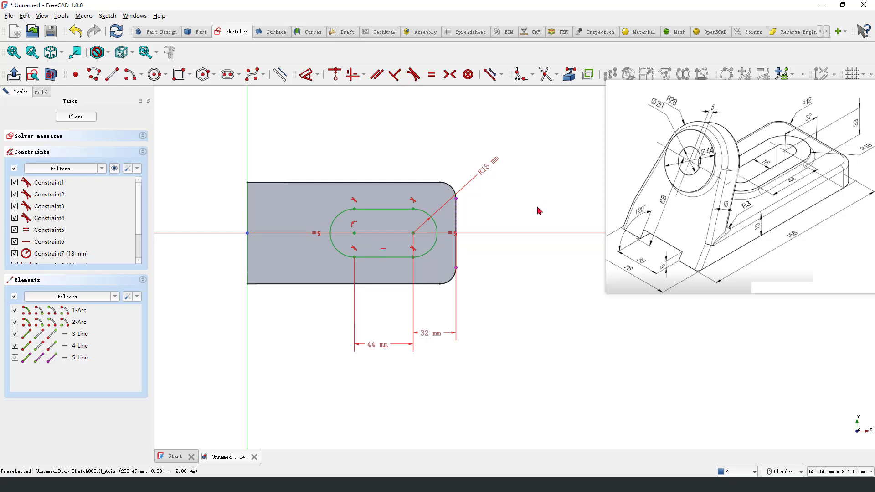
click(75, 117)
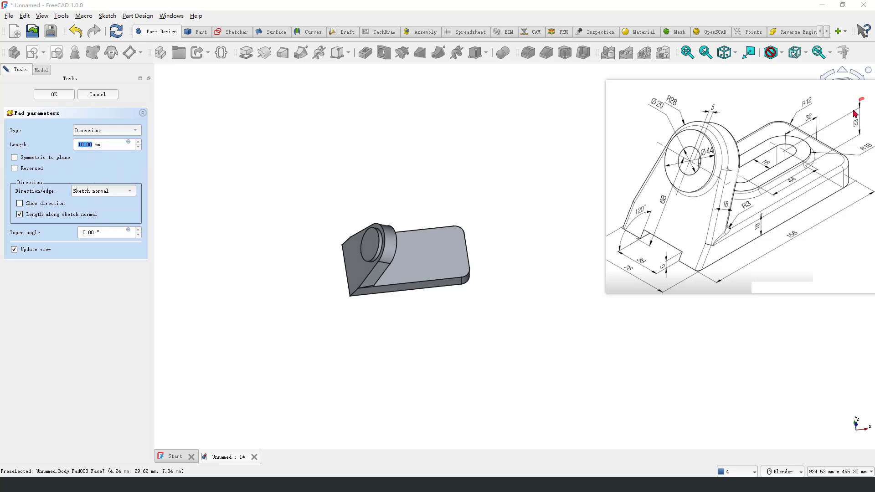
Pad the slot sketch upward to a length of 23 mm, following the reference drawing.
drag(861, 98, 850, 144)
key(Escape)
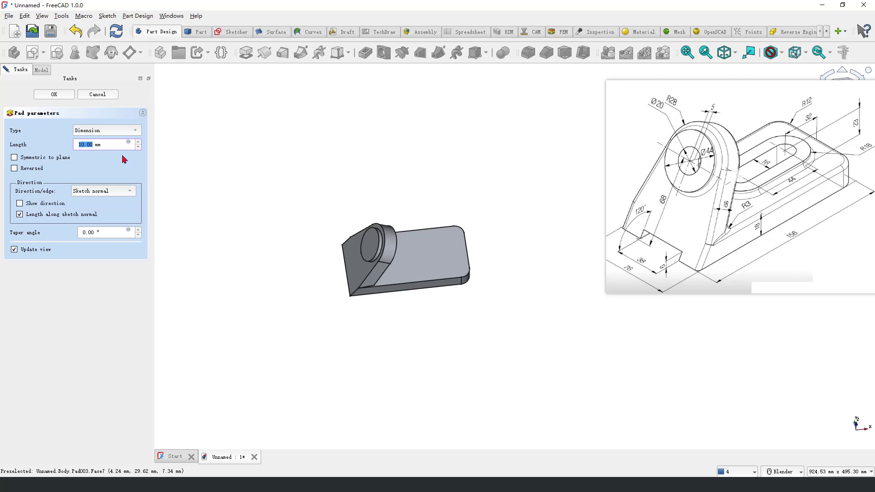
click(97, 170)
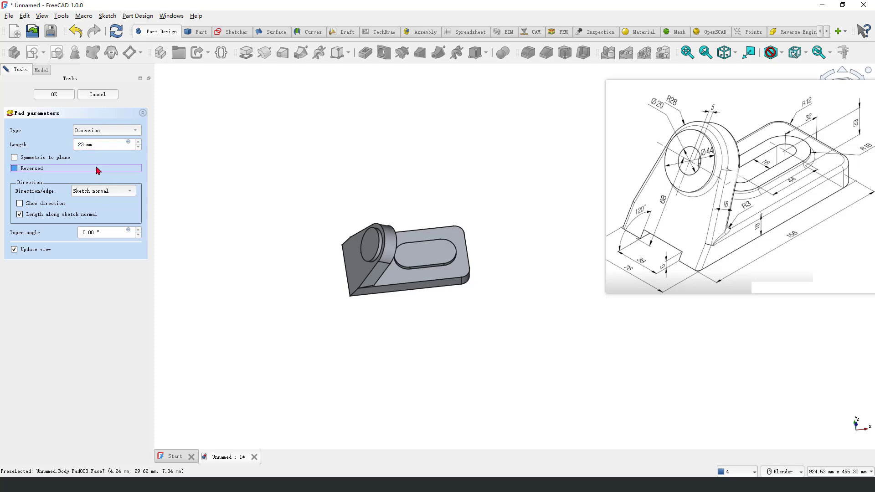
scroll(382, 304, up, 5)
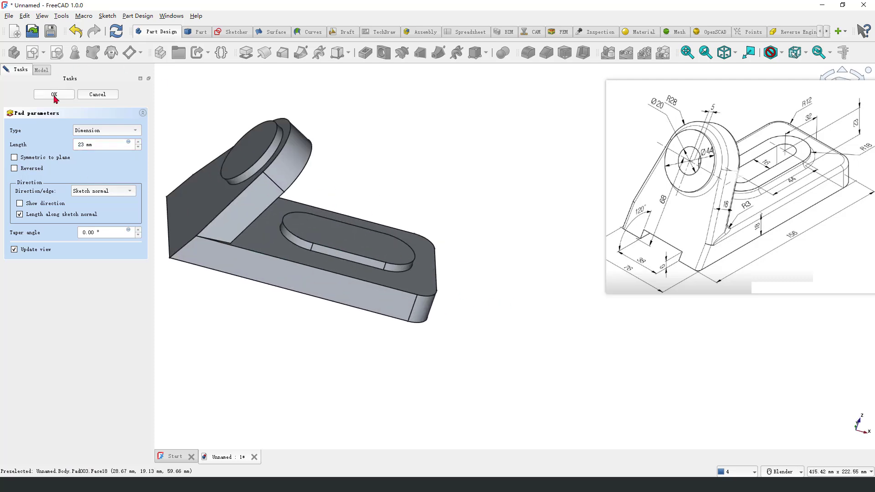
click(54, 94)
Create a sketch on the raised pad's top face and reference its two end arcs as external geometry.
middle_drag(397, 204, 412, 256)
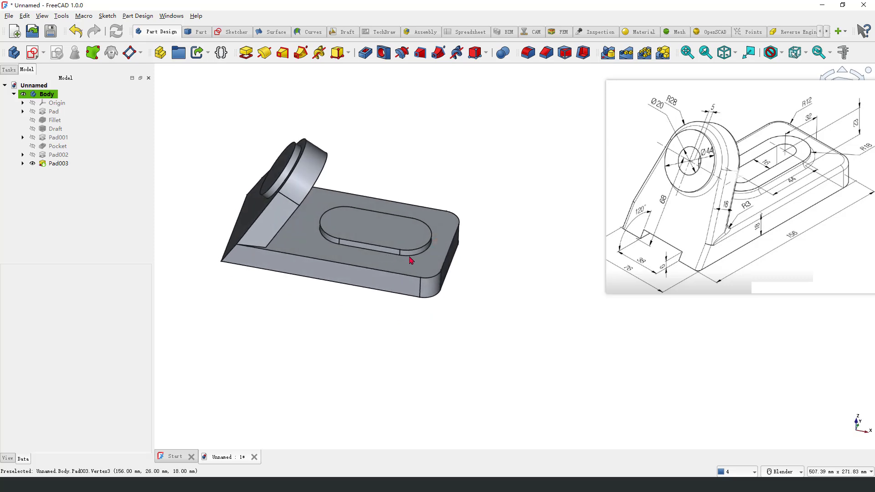
click(785, 157)
drag(783, 149, 754, 173)
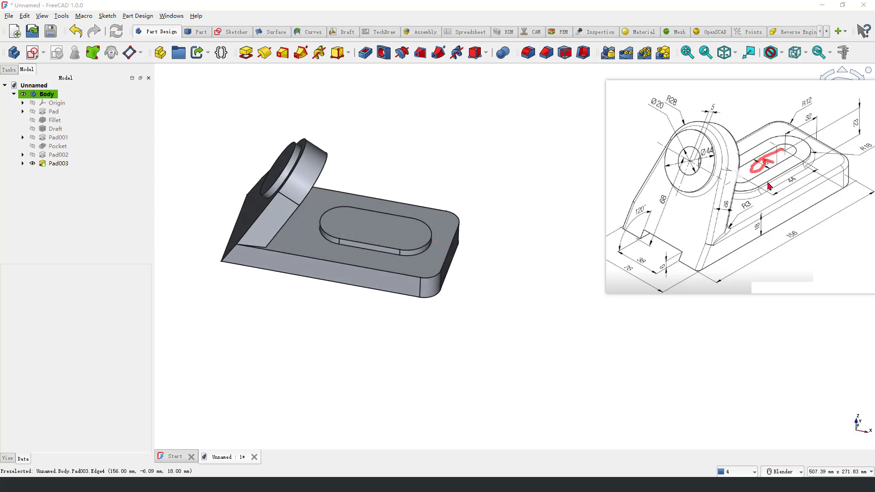
key(Escape)
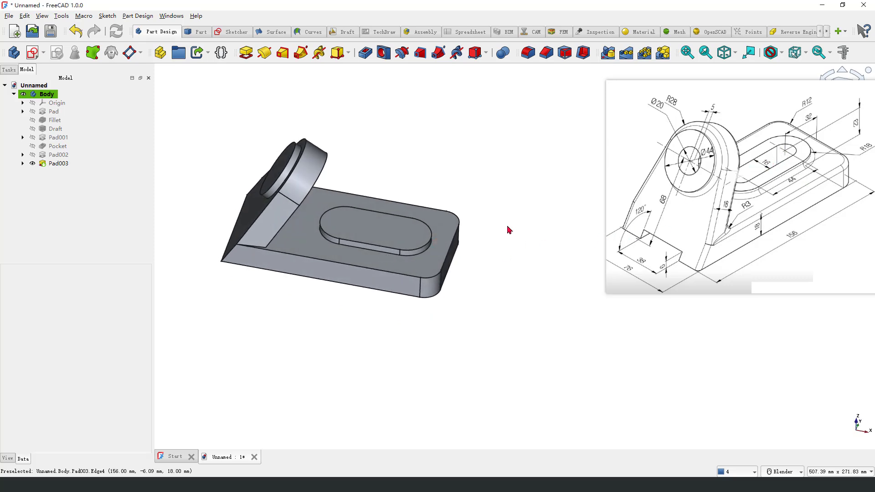
click(393, 232)
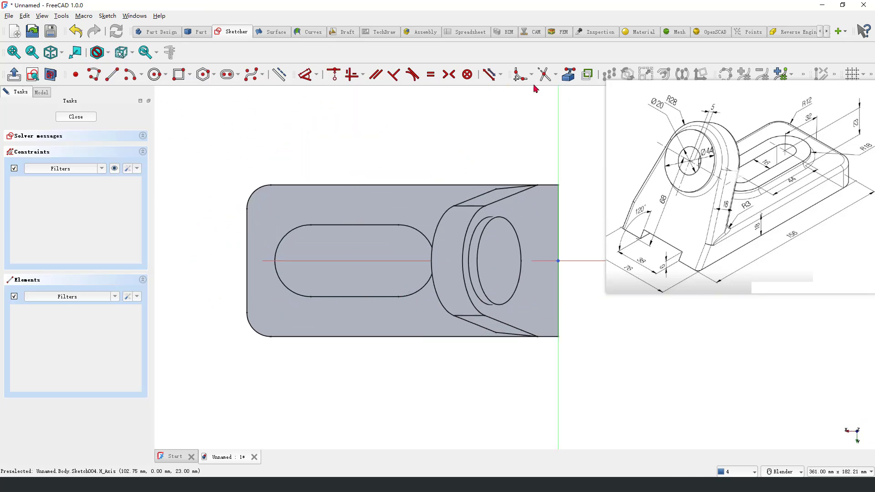
click(568, 74)
click(279, 242)
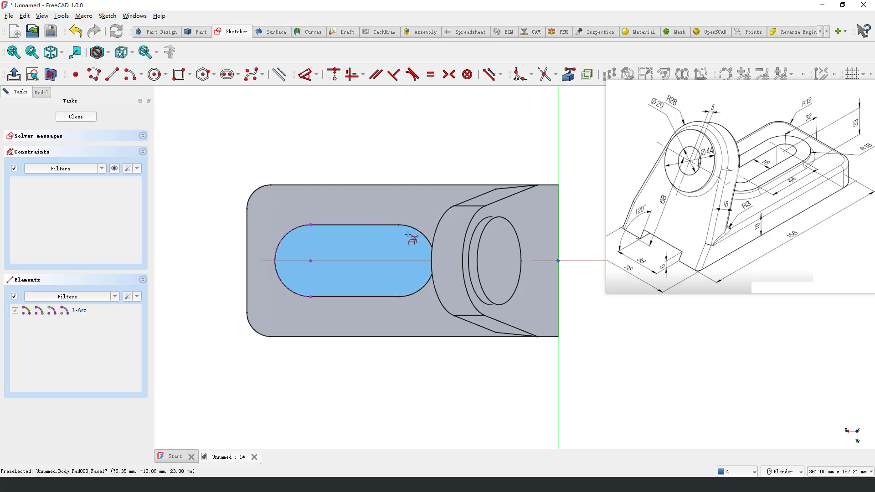
click(419, 234)
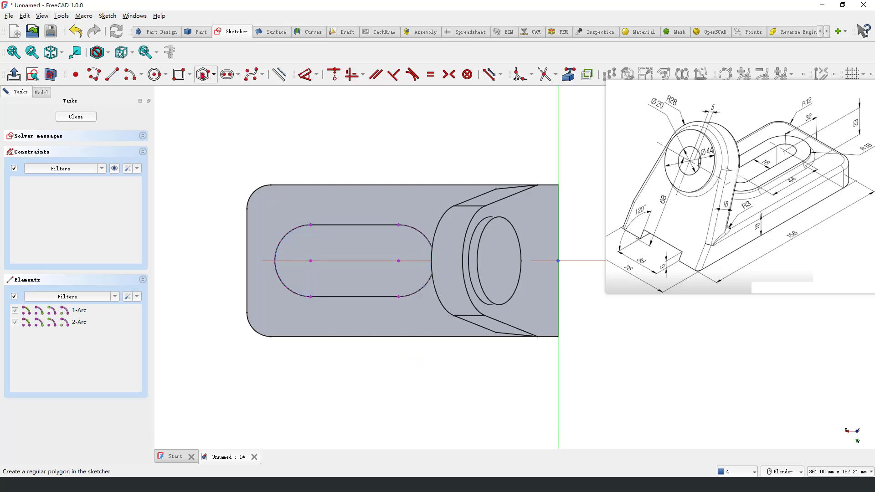
Draw a slot about 17 mm wide inside the raised pad, between the centres of its two end arcs.
click(227, 75)
click(312, 261)
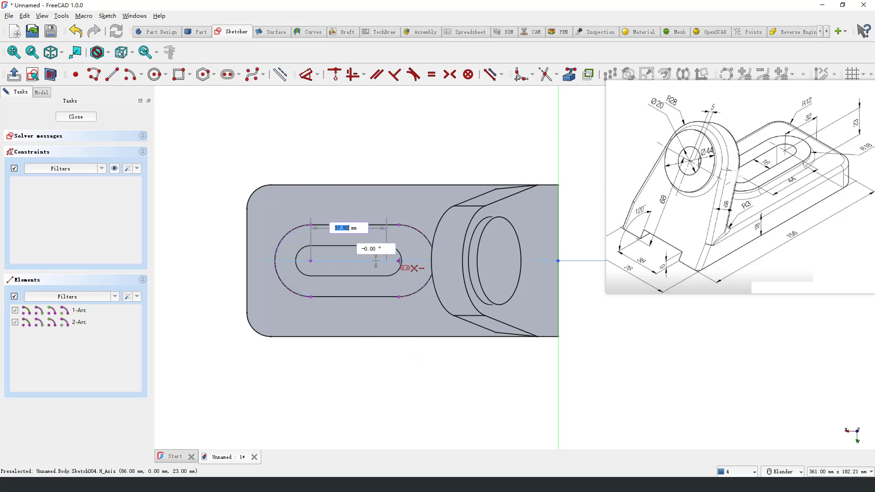
click(399, 260)
click(391, 275)
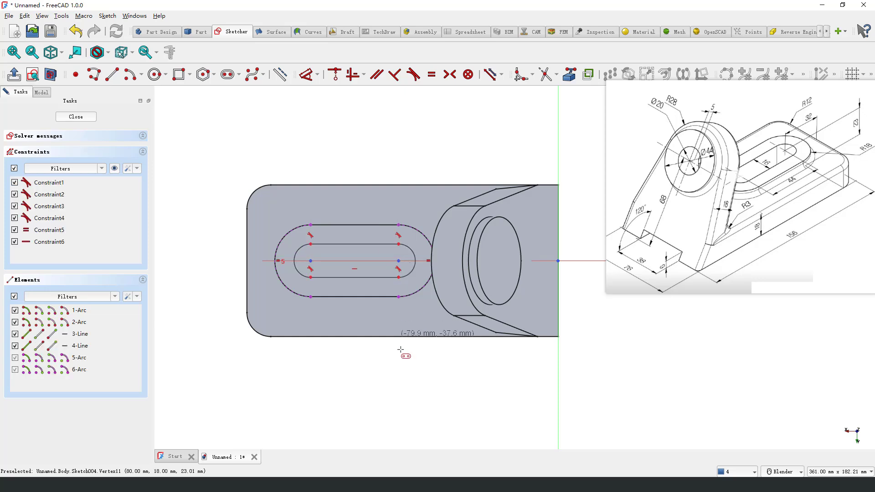
Set the inner slot's width between its straight sides to 16 mm.
click(312, 75)
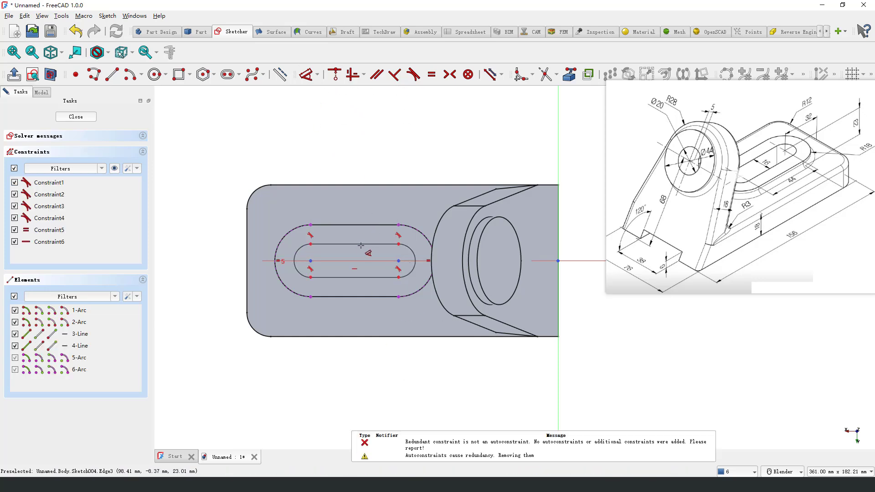
click(355, 245)
click(349, 277)
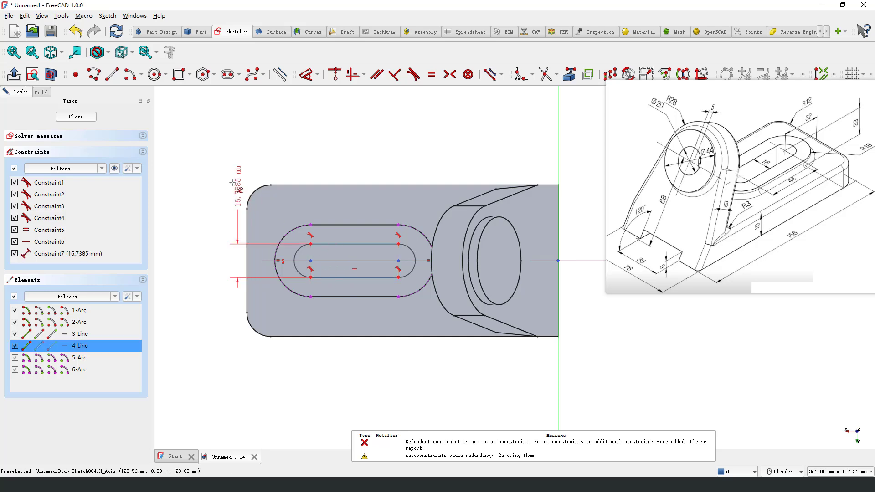
click(229, 182)
text(16)
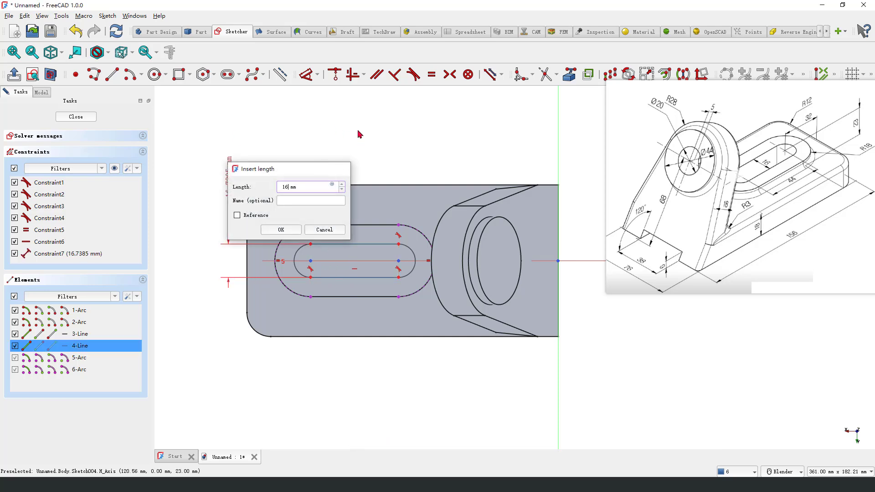
key(Return)
right_click(359, 127)
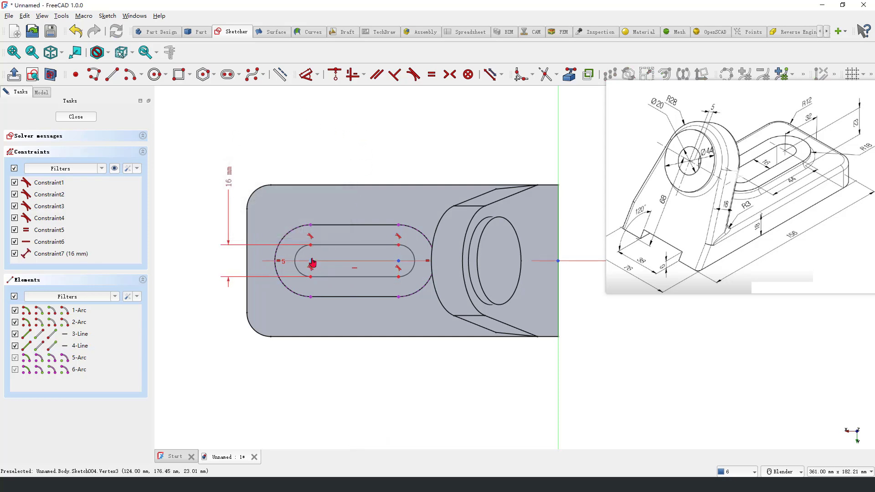
Constrain the inner slot's arc centre near the plate's rounded end onto the horizontal axis.
drag(310, 260, 314, 252)
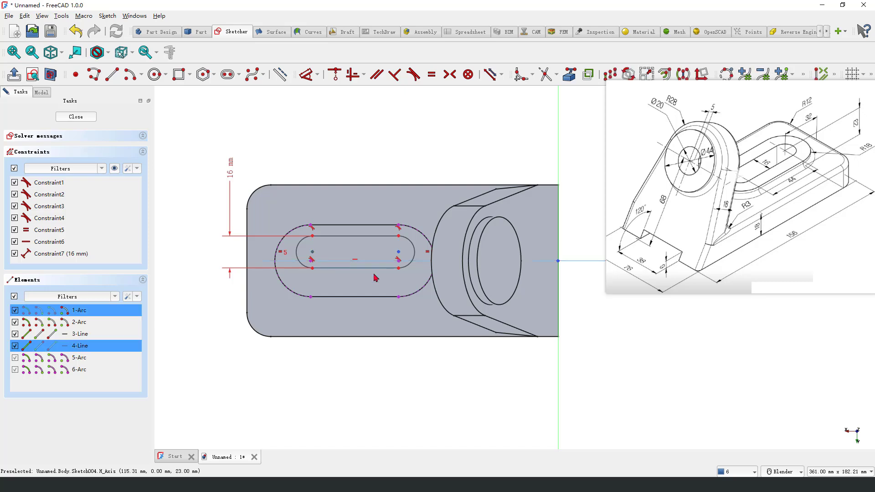
click(313, 251)
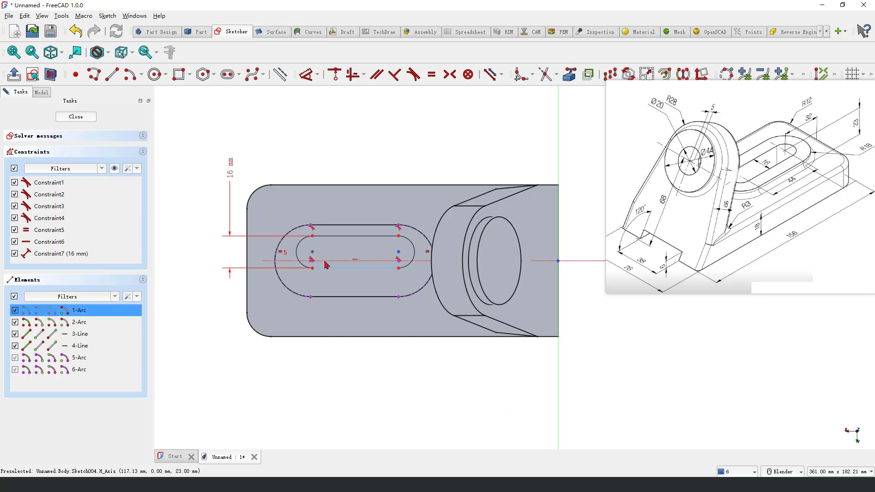
click(596, 266)
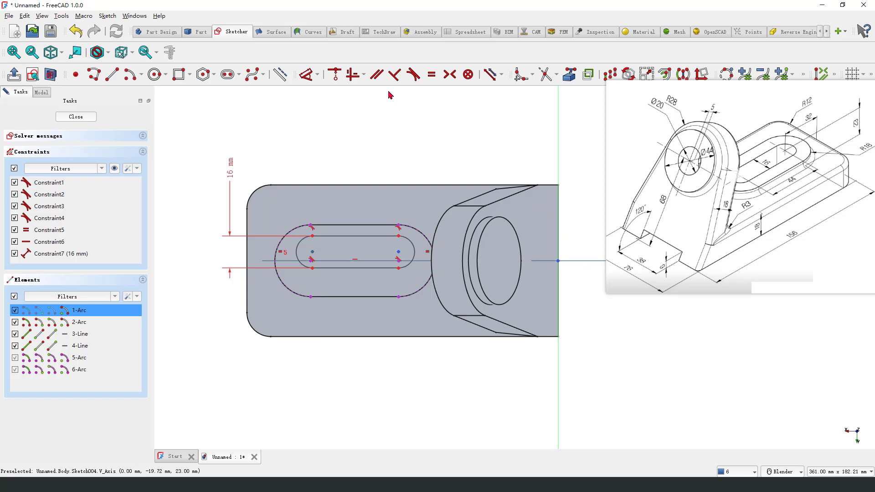
click(335, 74)
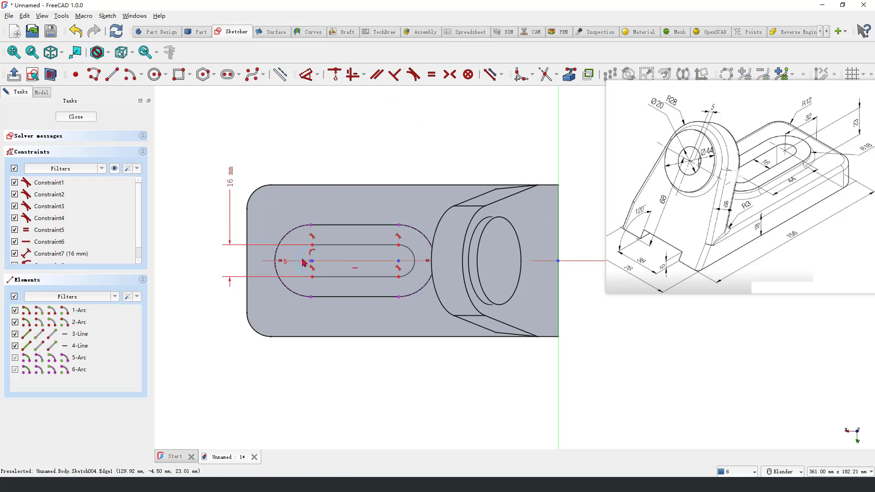
Try to make the inner slot's arc centre near the plate's rounded end coincident with the pad's arc centre.
scroll(313, 257, up, 4)
click(311, 249)
scroll(309, 251, up, 1)
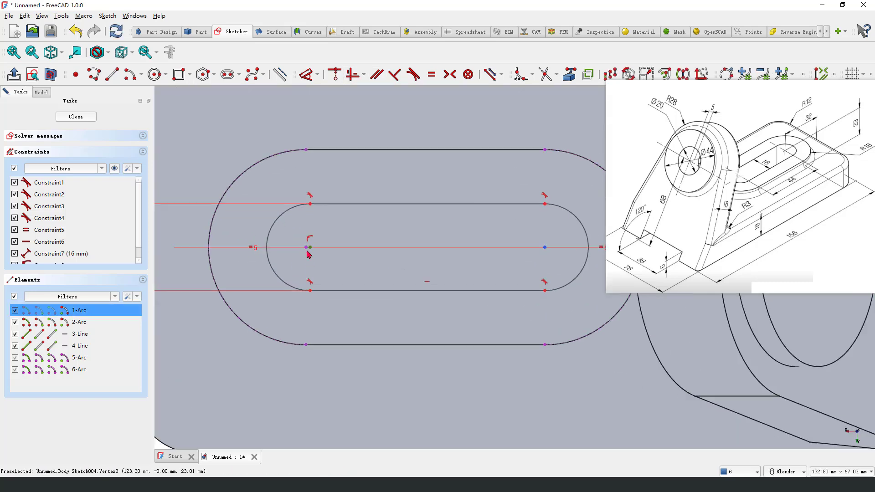
click(308, 251)
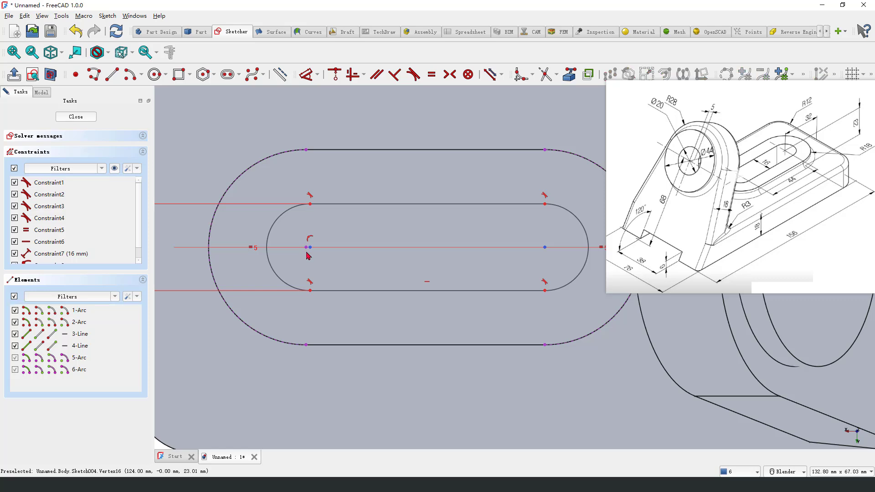
click(306, 248)
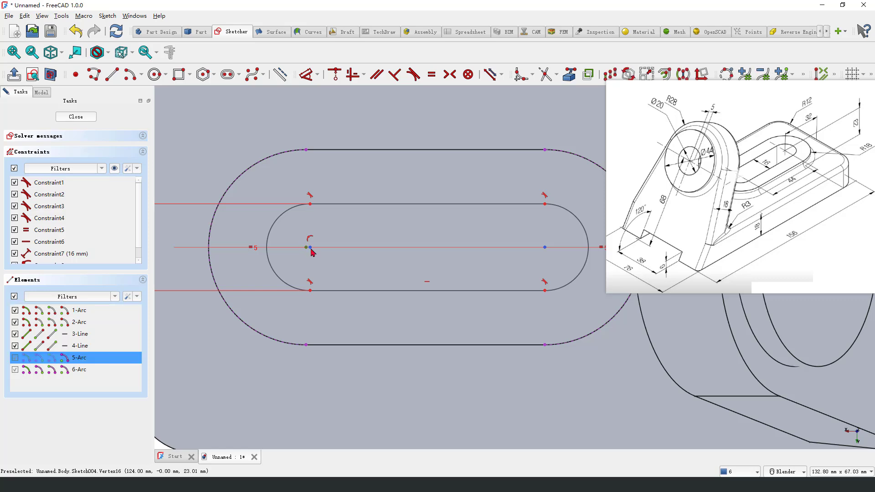
click(312, 250)
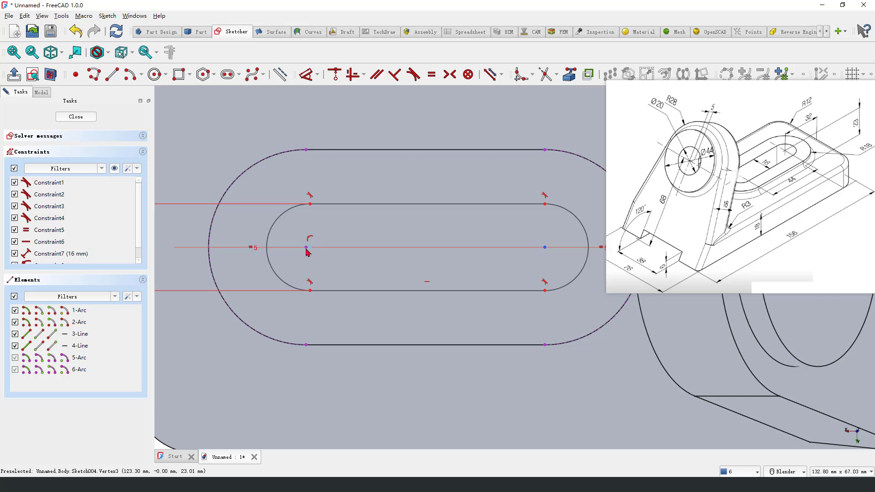
click(335, 74)
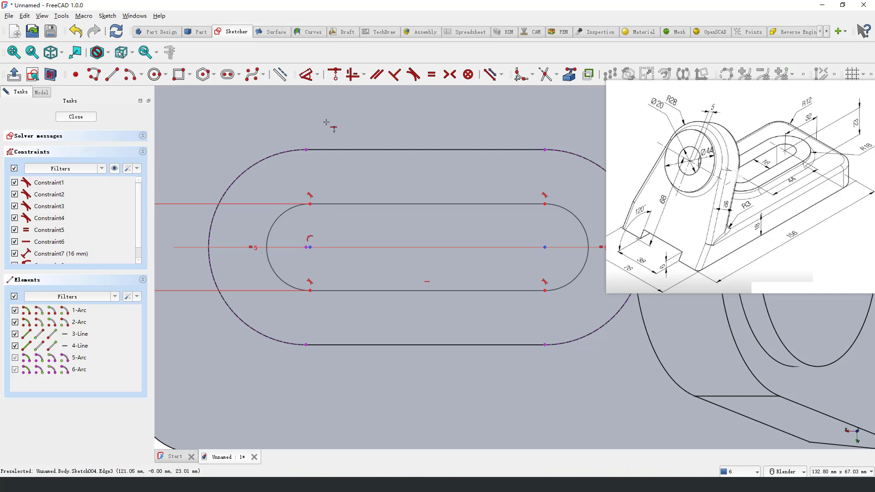
click(306, 248)
click(310, 248)
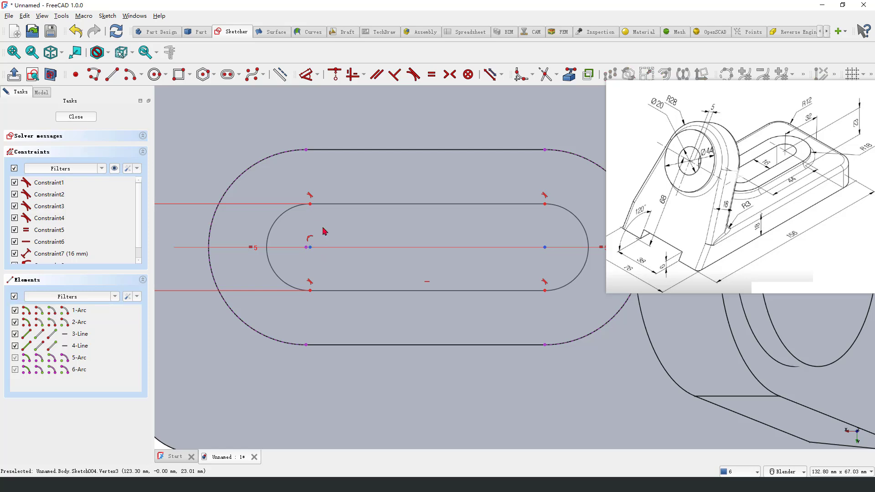
Move the inner slot's arc centre near the plate's rounded end clear of the pad's arc centre, outward toward that end.
click(310, 248)
drag(310, 250, 327, 251)
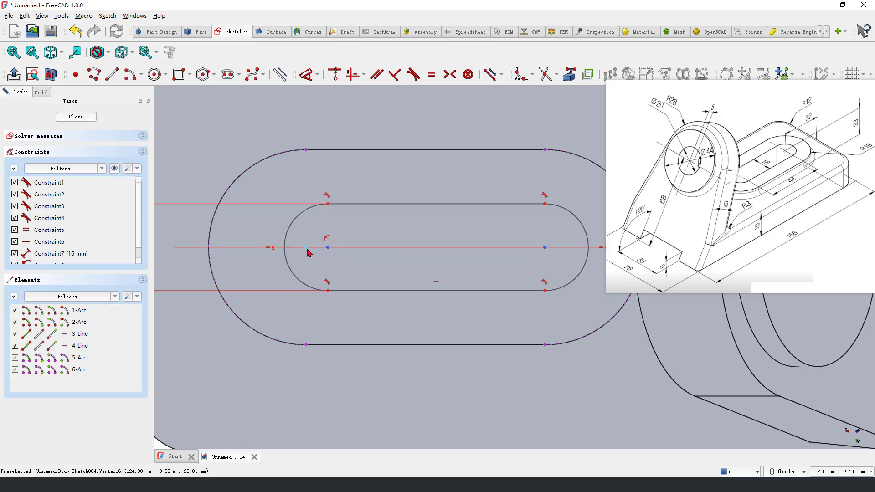
click(307, 249)
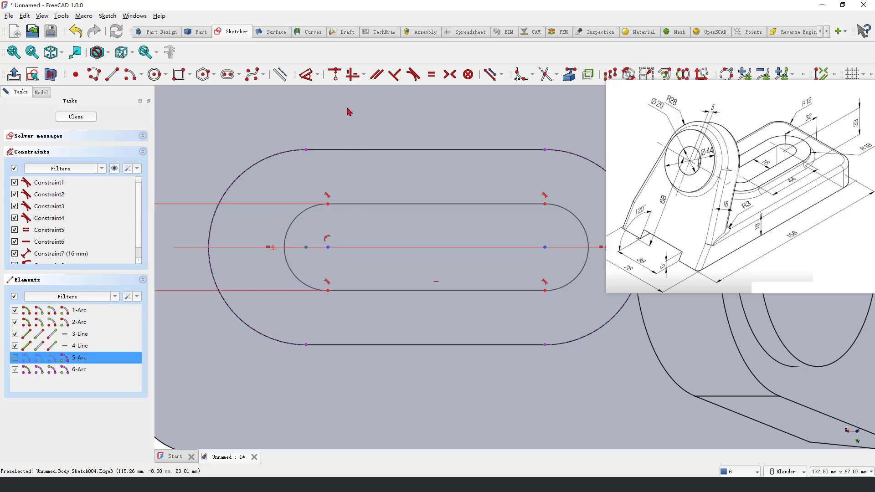
key(Escape)
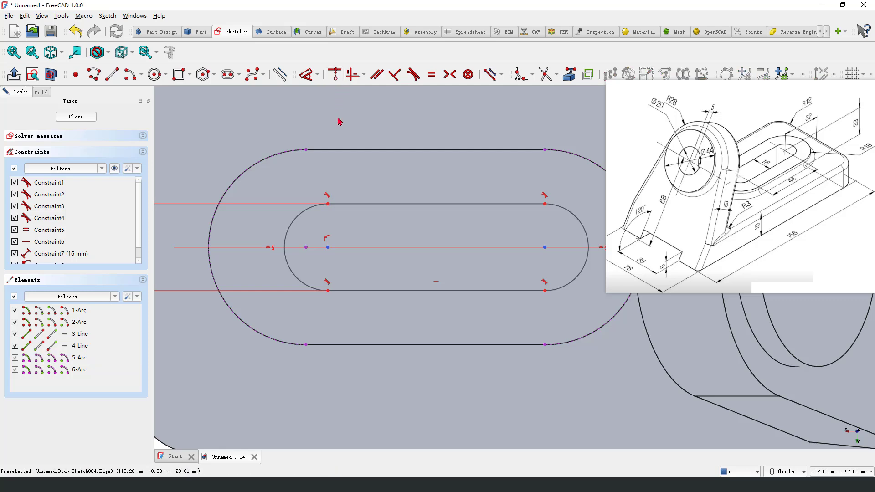
right_click(335, 133)
click(320, 127)
scroll(325, 183, down, 4)
scroll(340, 215, up, 3)
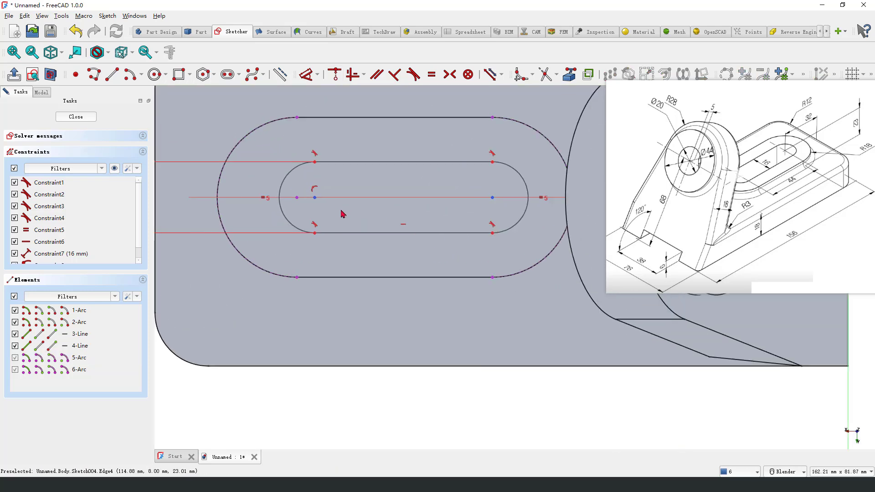
drag(316, 201, 280, 200)
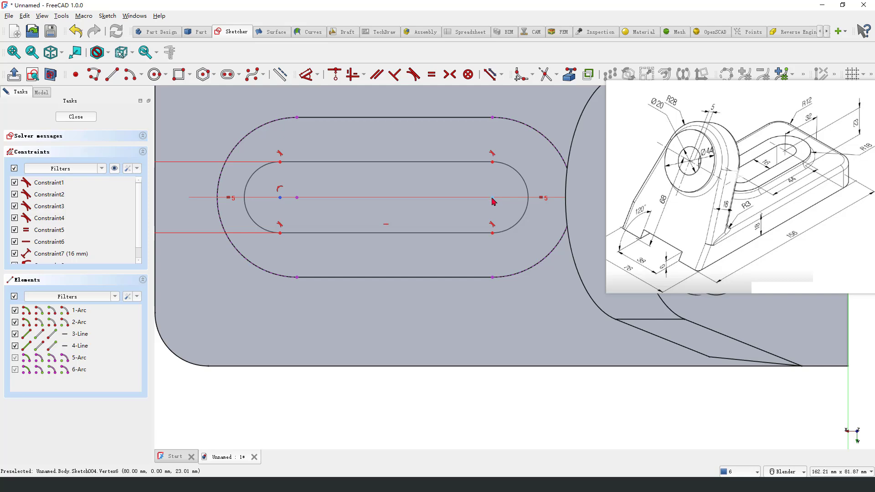
Make the inner slot's arc centre near the upright coincident with the pad's arc centre there.
mouse_move(493, 201)
mouse_down()
mouse_move(450, 215)
mouse_move(489, 216)
mouse_up()
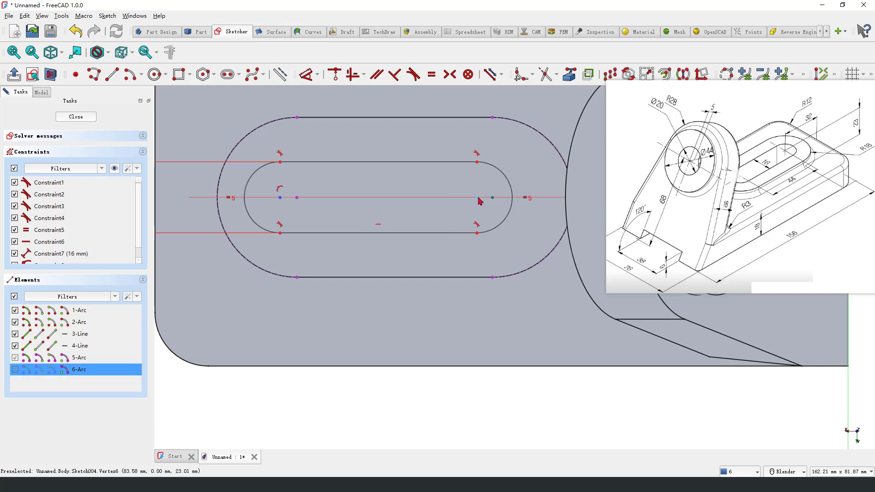
click(478, 202)
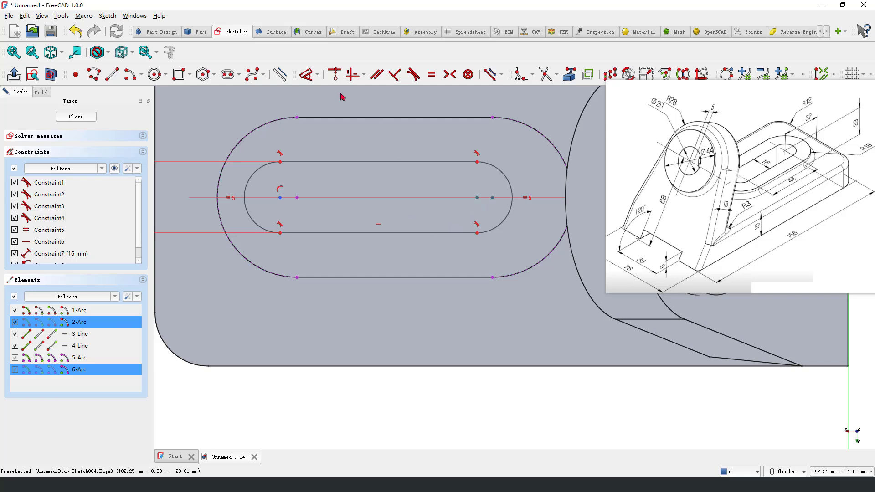
click(335, 73)
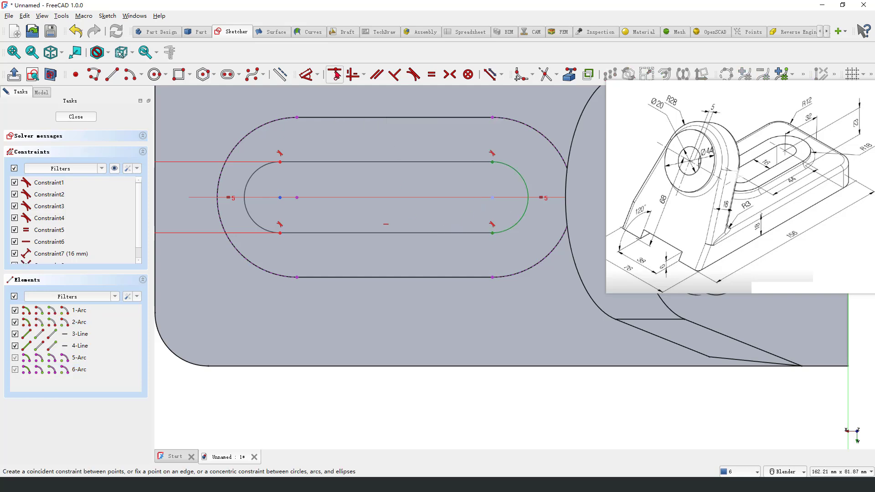
Make the inner slot's other arc centre coincident with the pad's arc centre near the rounded end, and close the sketch.
click(281, 199)
click(296, 197)
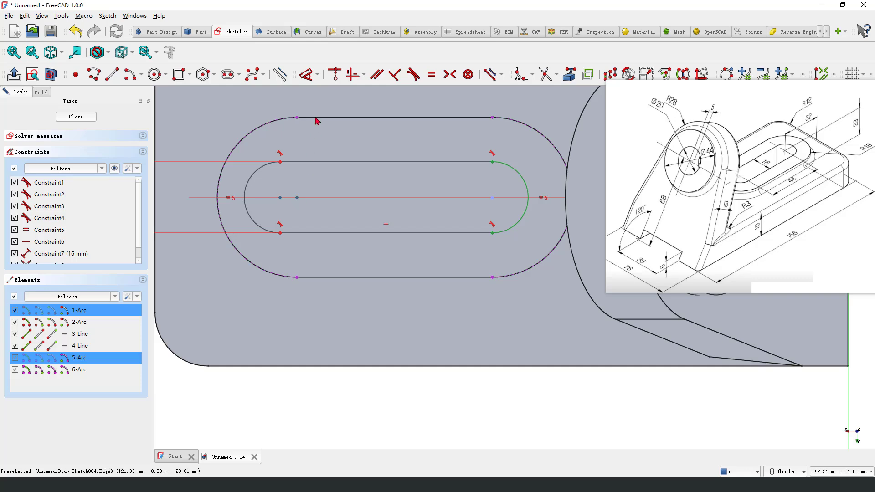
click(335, 74)
scroll(345, 310, down, 4)
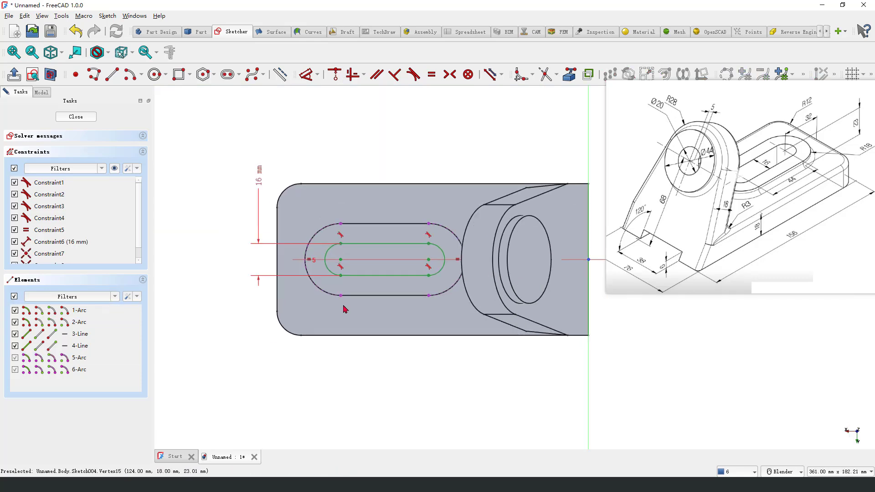
scroll(345, 309, up, 1)
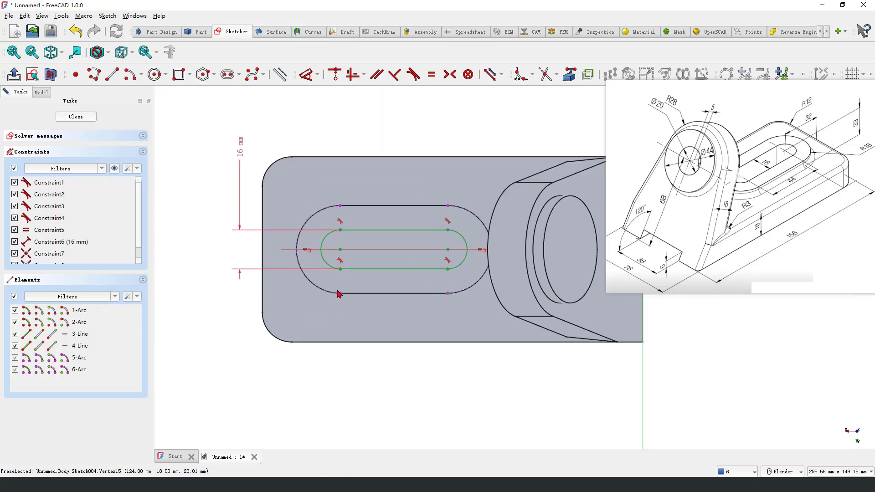
click(75, 117)
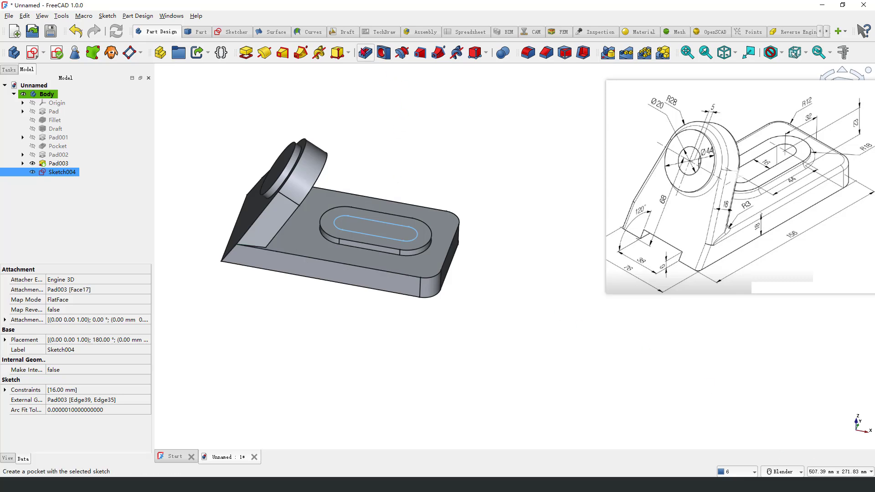
Pocket the inner slot sketch with type Through all, cutting through the pad and base plate.
click(108, 130)
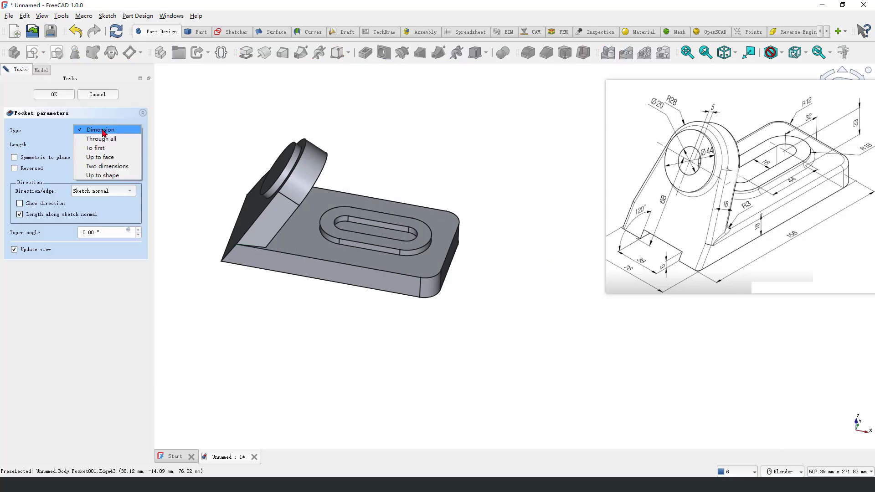
click(114, 141)
middle_drag(234, 195, 346, 237)
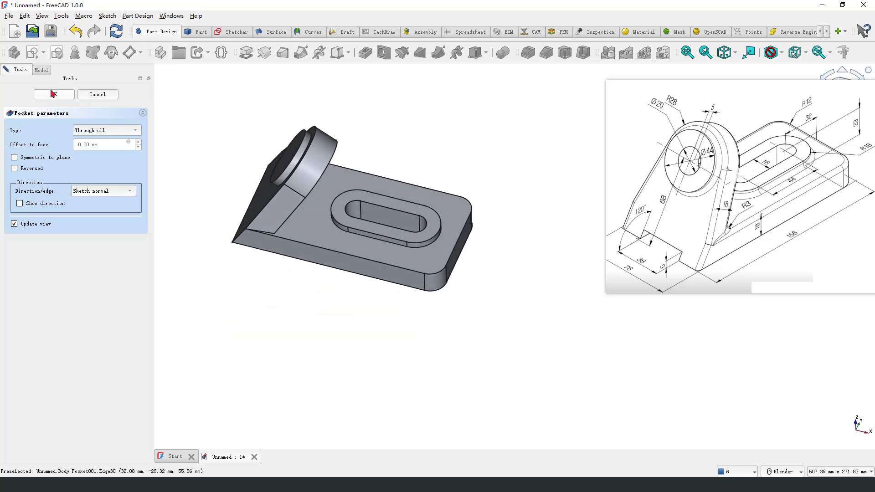
click(54, 94)
Create a new sketch on the body's XY plane.
middle_drag(188, 188, 360, 253)
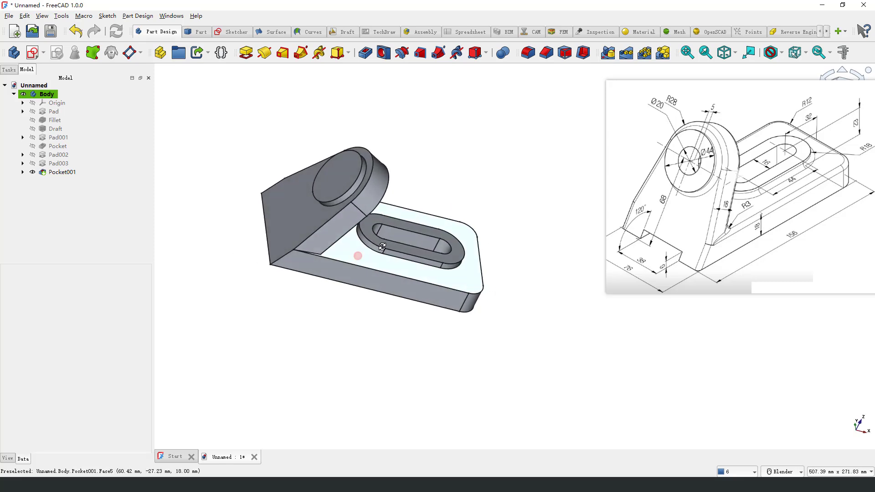
mouse_move(639, 249)
mouse_down()
mouse_move(640, 235)
mouse_move(676, 246)
mouse_move(638, 276)
mouse_move(623, 250)
mouse_move(639, 272)
mouse_move(669, 264)
mouse_up()
middle_drag(521, 313, 501, 329)
click(74, 111)
click(79, 102)
click(33, 52)
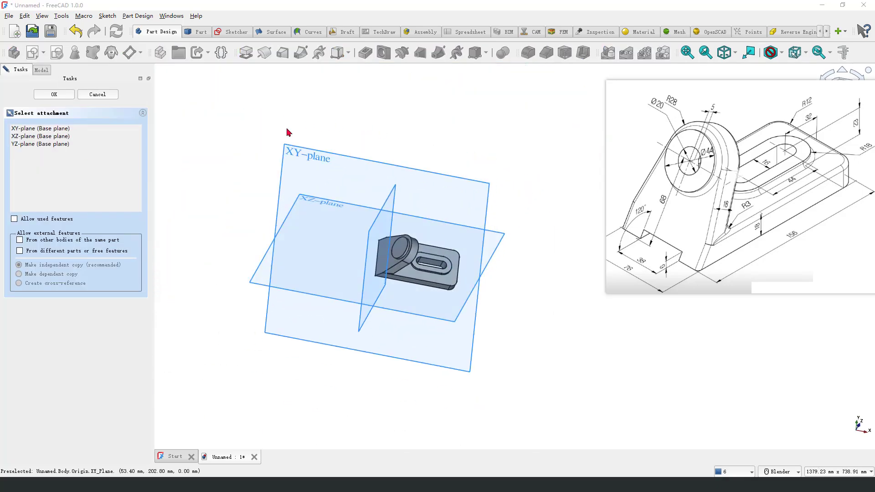
click(312, 160)
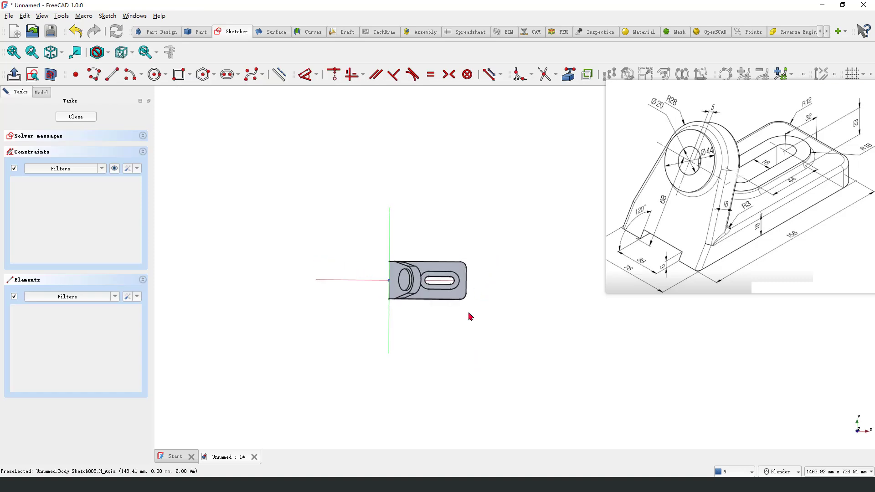
Draw a rectangle about 213 mm long from the vertical axis across the base plate, symmetric about the horizontal axis.
click(179, 75)
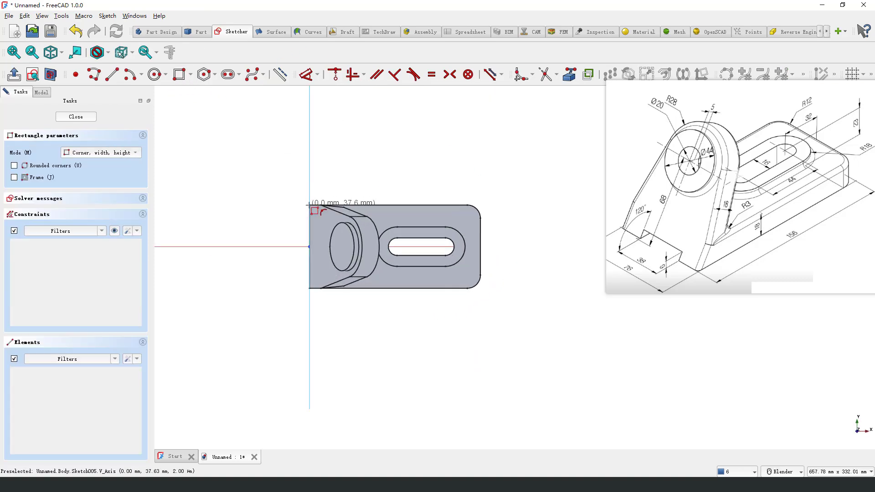
click(310, 181)
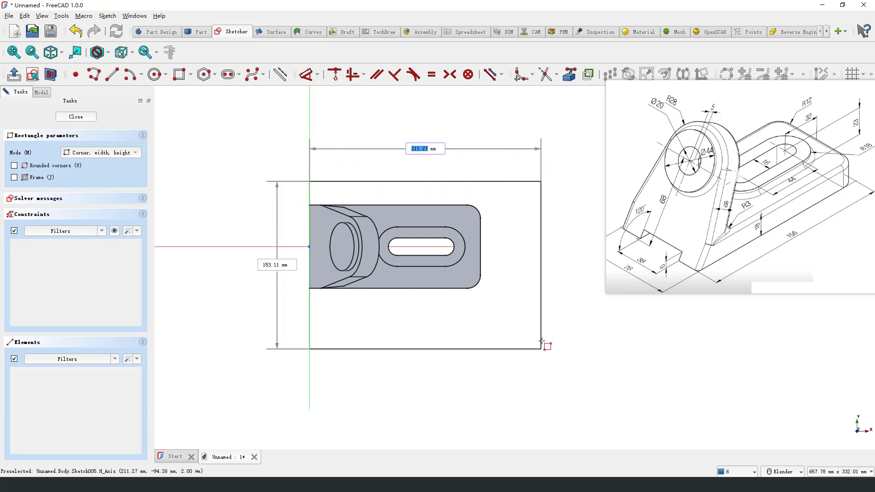
click(543, 338)
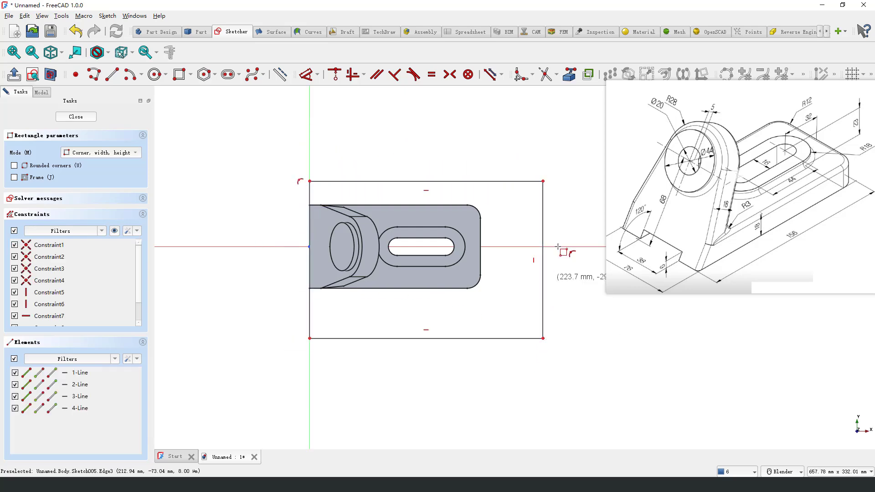
click(543, 182)
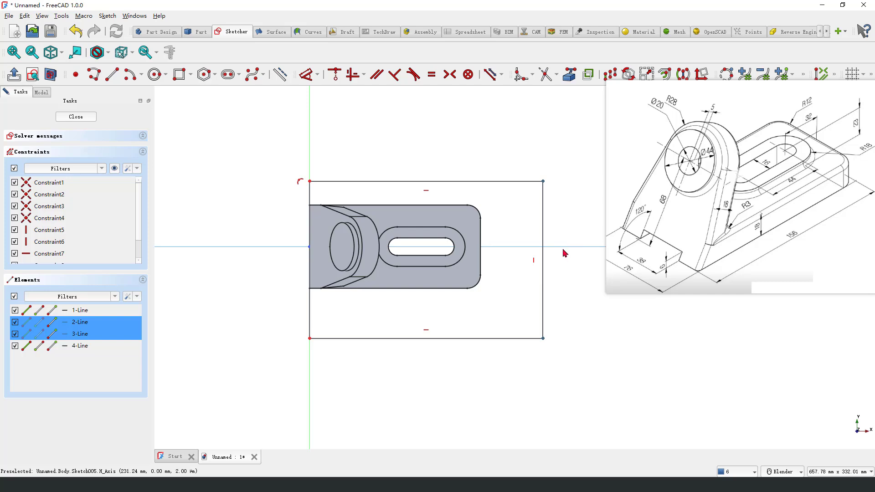
click(449, 75)
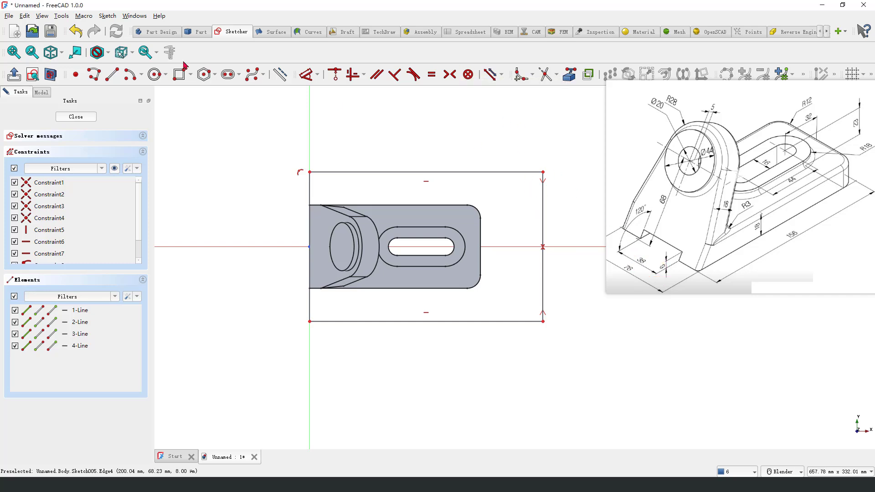
Set the rectangle's width across the horizontal axis to 38 mm and place its dimension clear of the geometry.
click(306, 74)
click(542, 218)
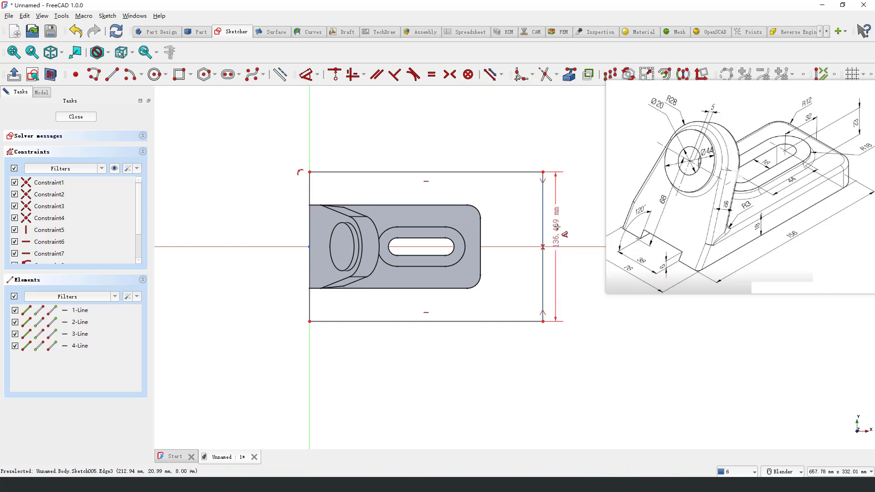
click(563, 233)
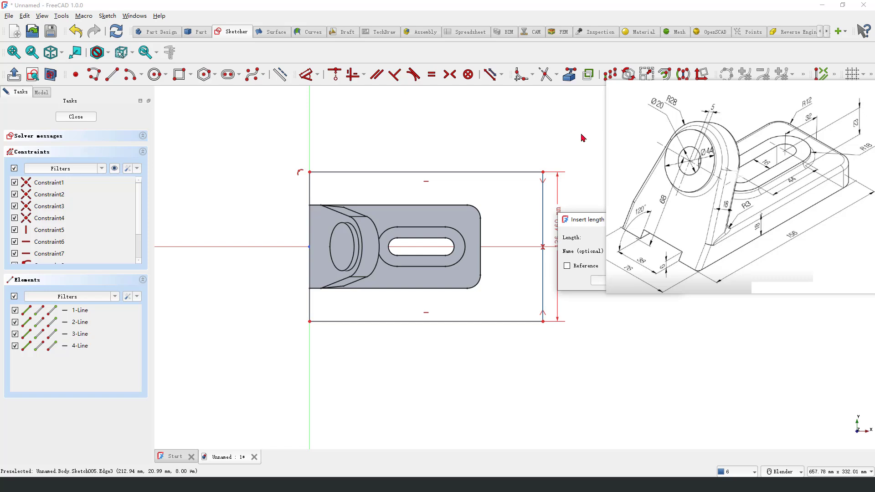
key(Return)
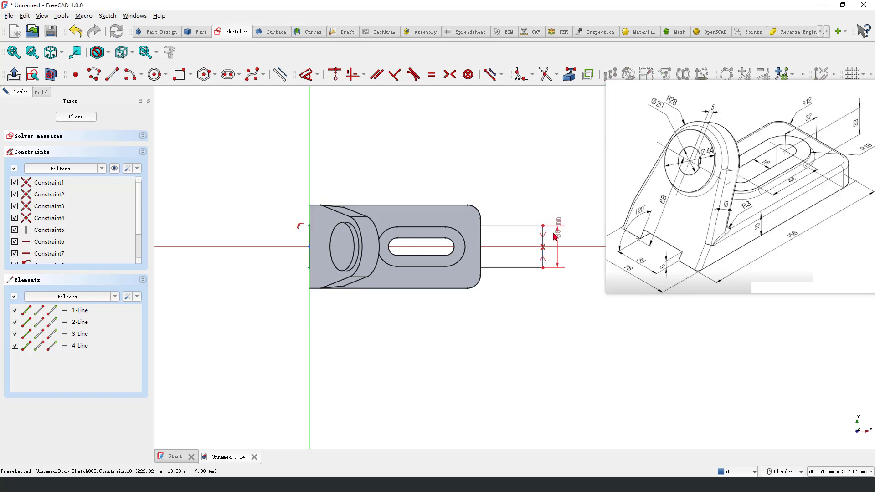
drag(556, 235, 562, 192)
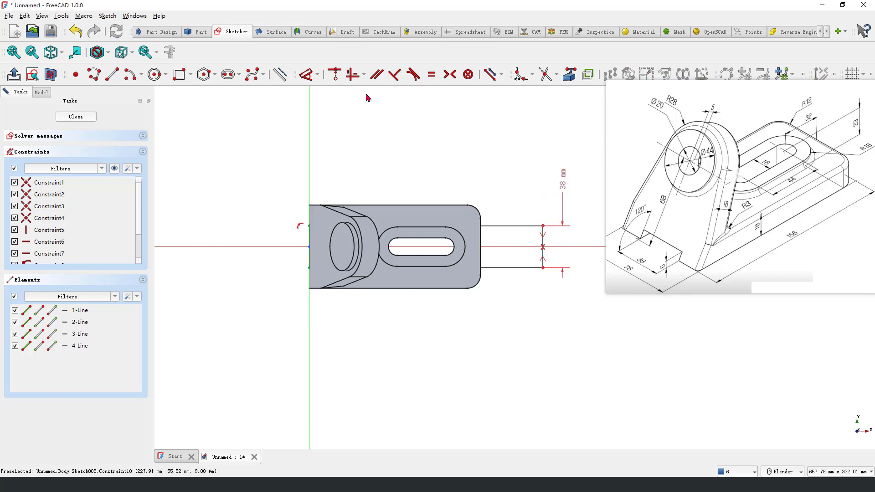
Fix the rectangle's length along the plate at 212.94 mm and close the sketch.
click(305, 79)
click(519, 270)
click(488, 369)
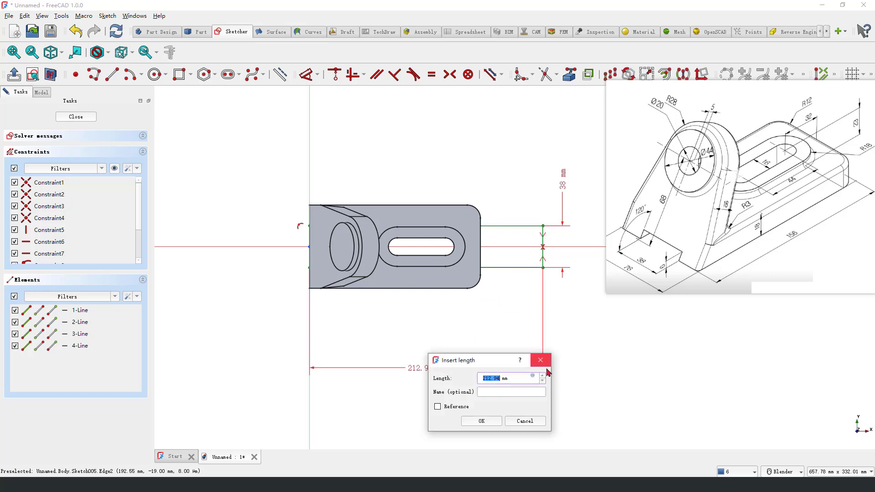
click(484, 420)
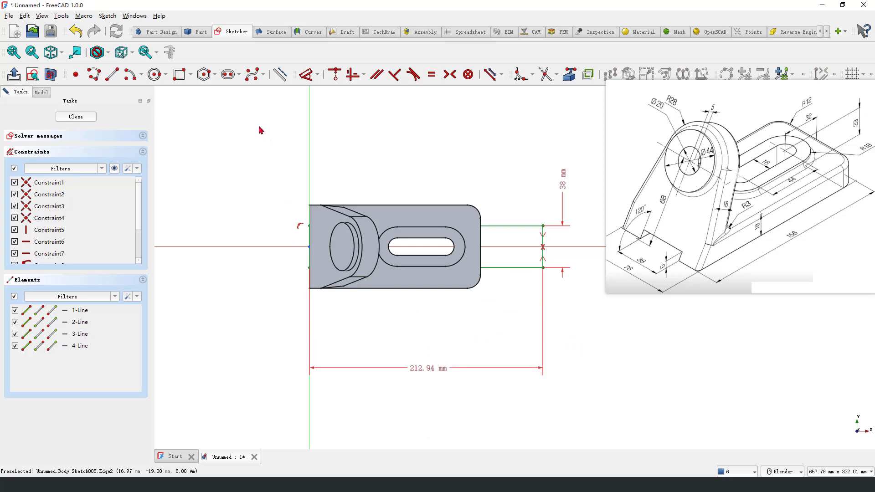
click(13, 76)
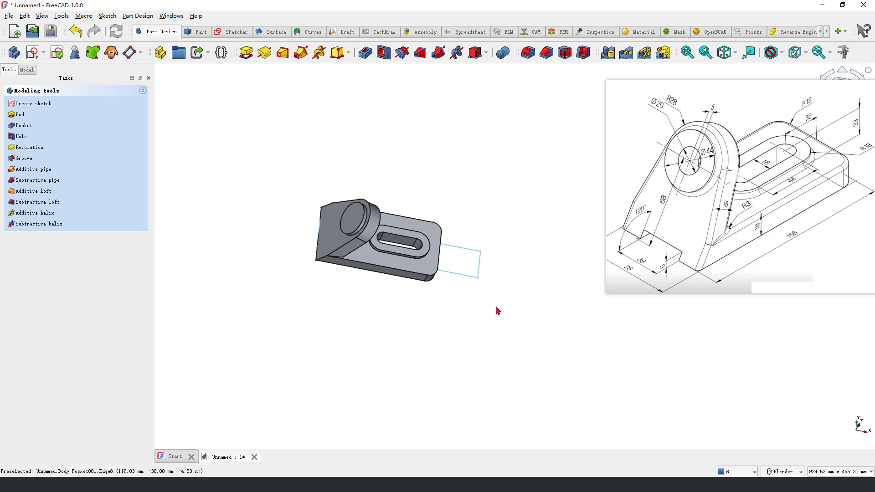
Cut the 38 mm wide groove into the base plate's underside with a reversed Pocket 6 mm deep.
click(367, 60)
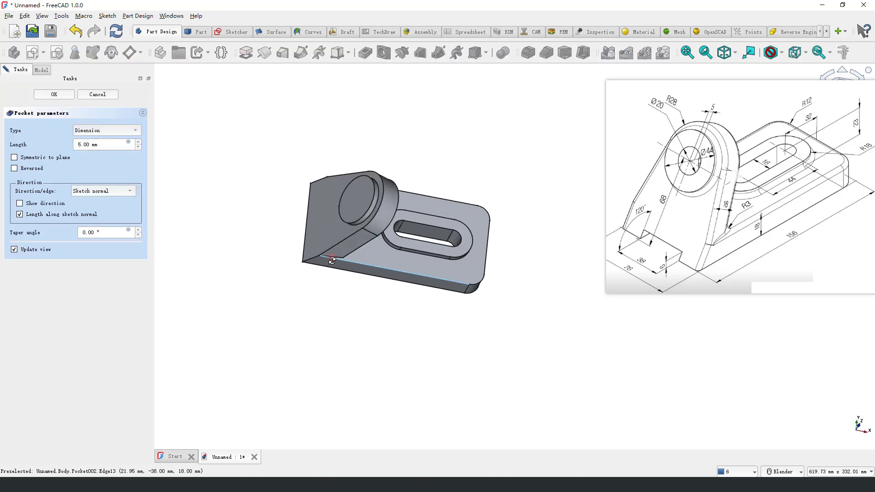
click(14, 169)
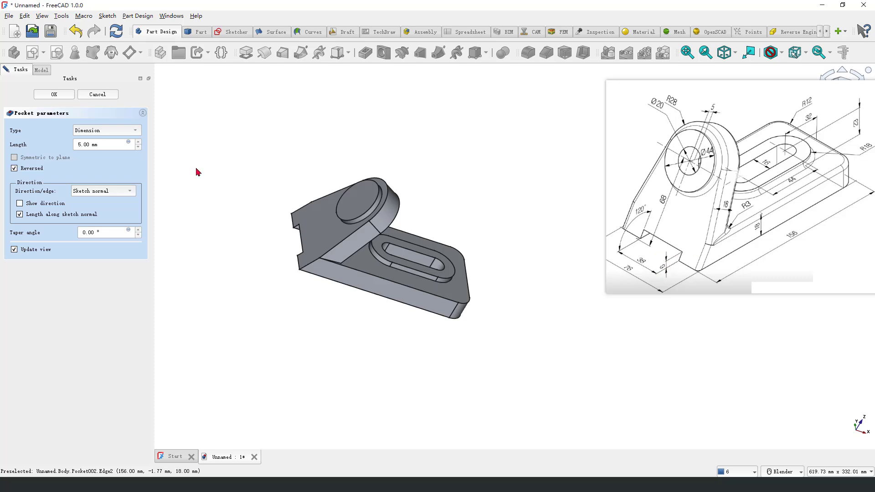
click(80, 145)
key(Return)
middle_drag(406, 332, 368, 207)
scroll(387, 267, up, 3)
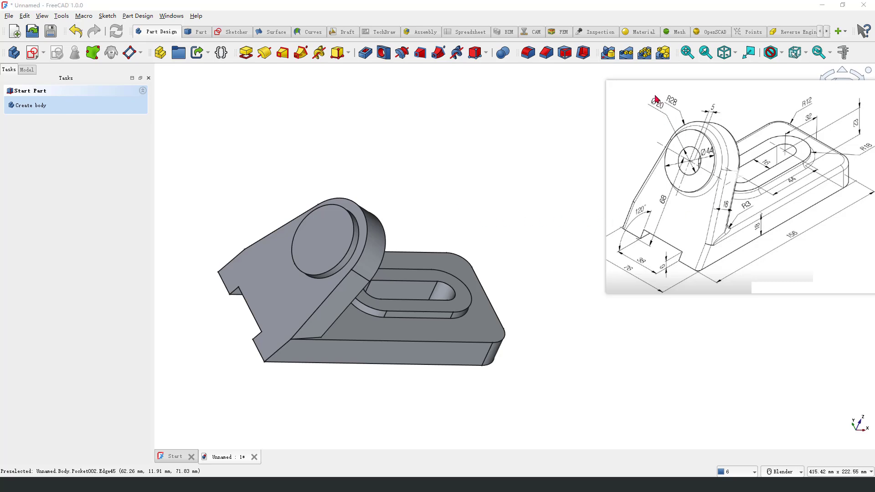
Create a sketch on the boss's front face and reference the boss's circular edge as external geometry.
drag(651, 94, 655, 113)
key(Escape)
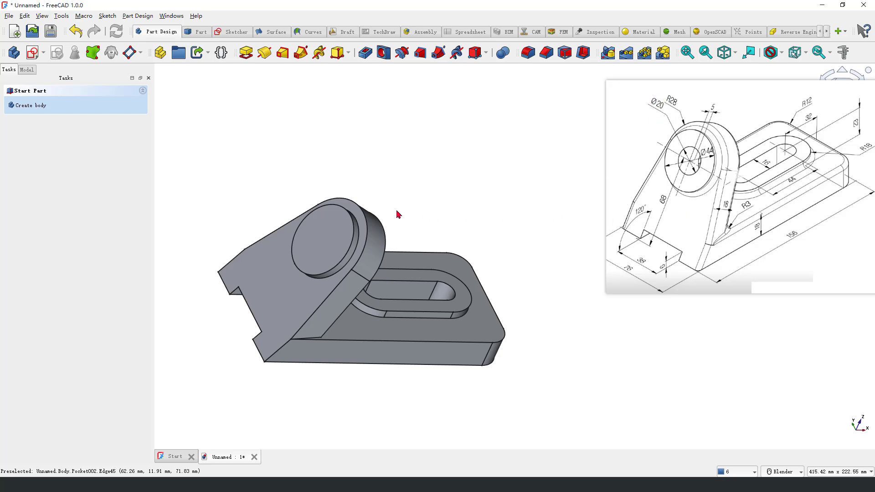
click(335, 226)
click(137, 103)
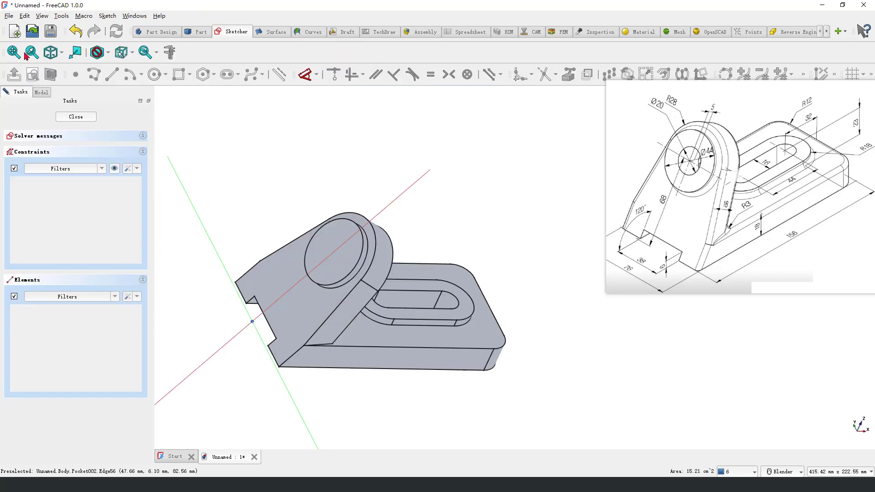
scroll(489, 242, up, 5)
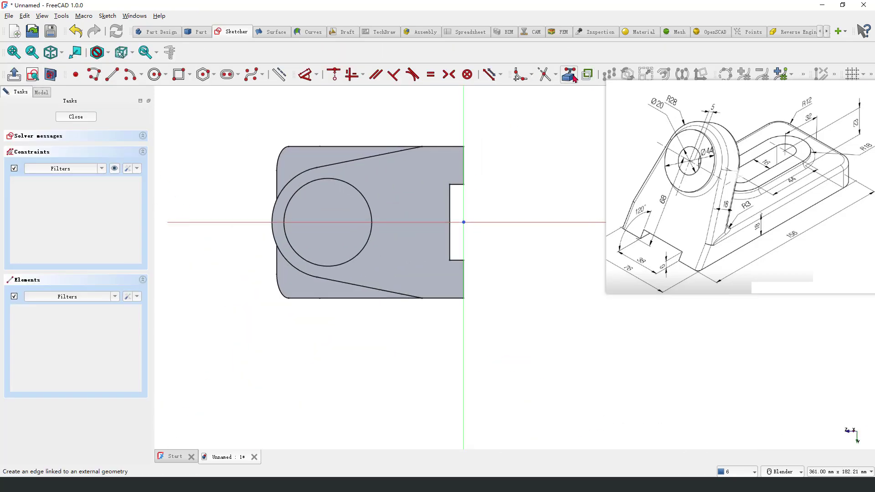
click(569, 75)
click(361, 196)
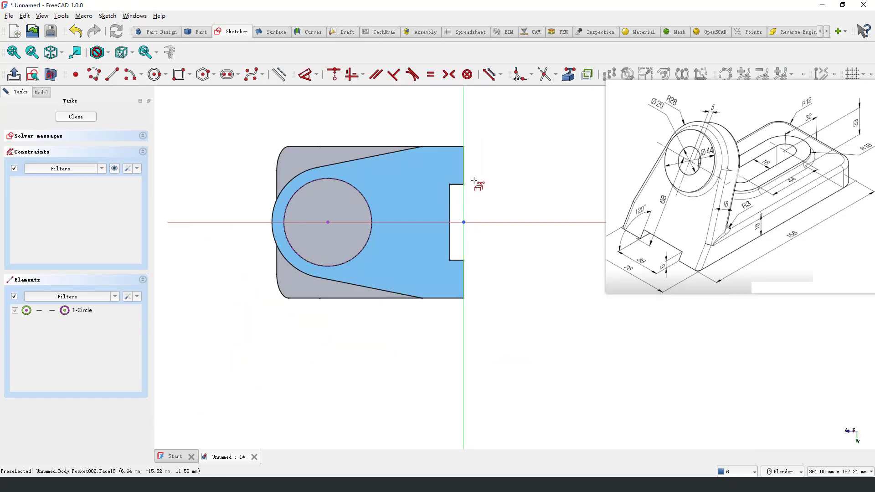
Draw a circle about 24 mm in diameter centred on the boss.
click(154, 75)
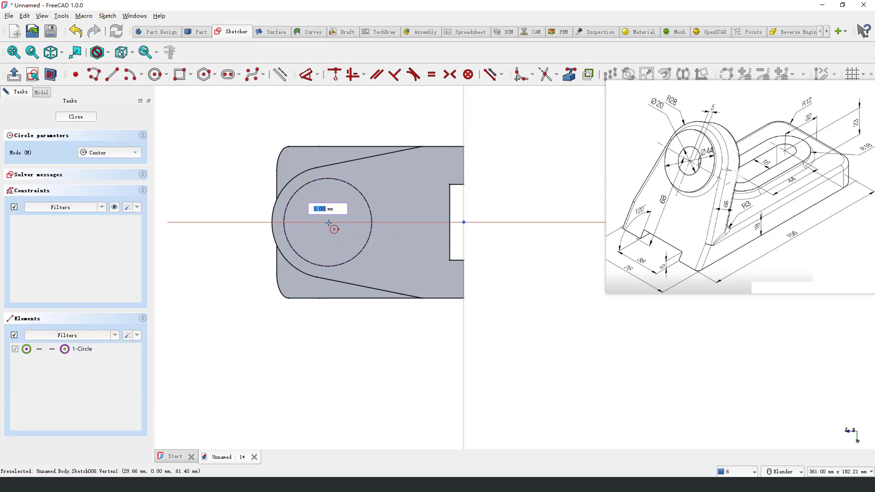
click(328, 222)
click(335, 252)
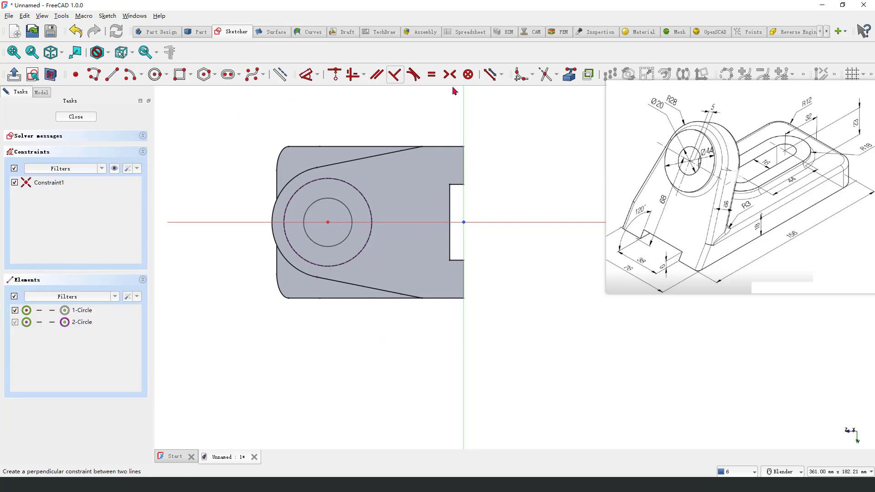
Constrain the new circle's diameter to 20 mm and close the sketch.
click(305, 74)
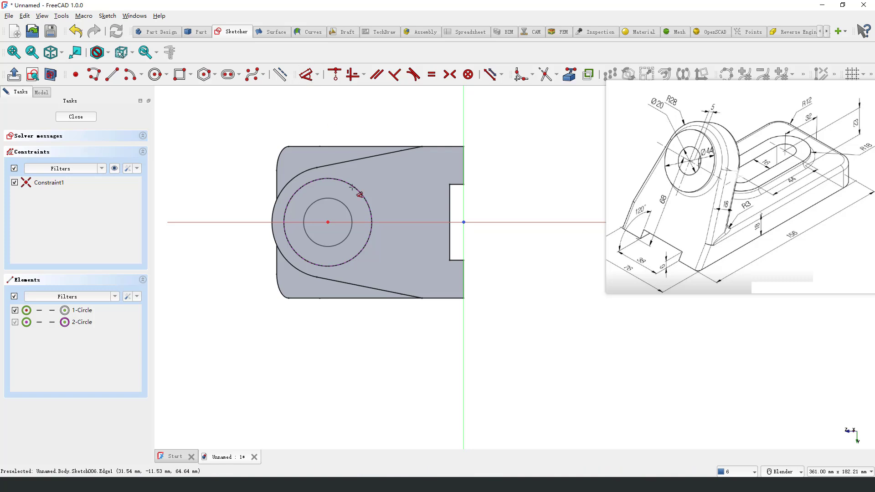
click(343, 209)
click(224, 189)
text(2)
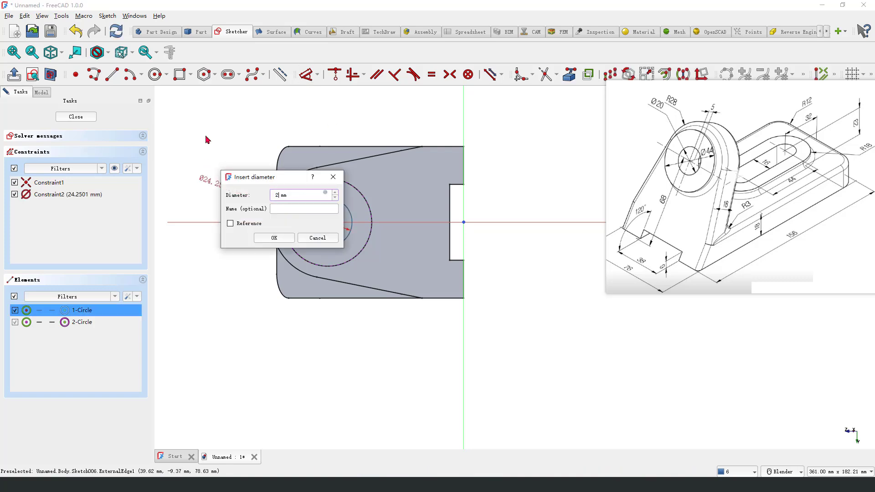
text(0)
key(Return)
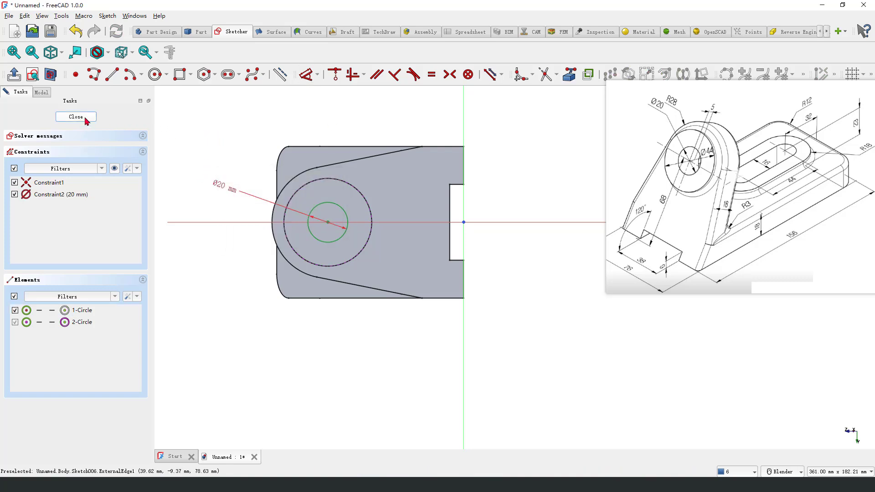
click(76, 117)
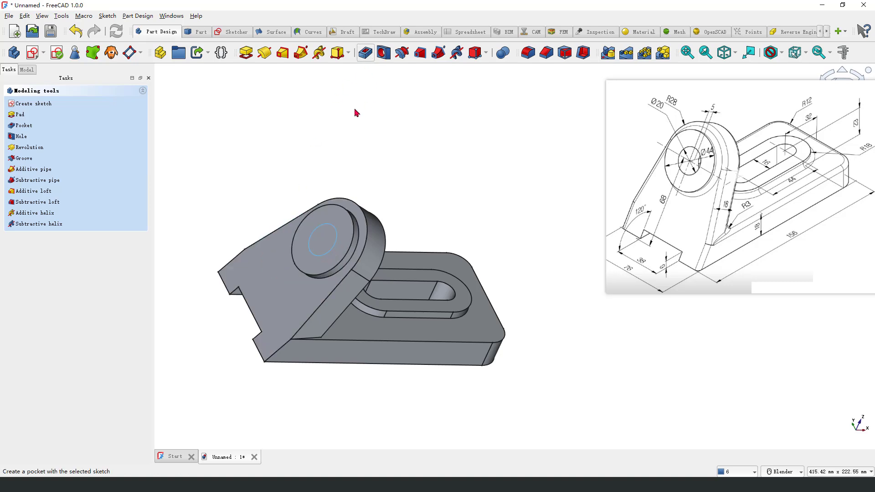
Cut the 20 mm hole through the boss and slanted upright using a Pocket of type To first.
middle_drag(432, 190, 226, 152)
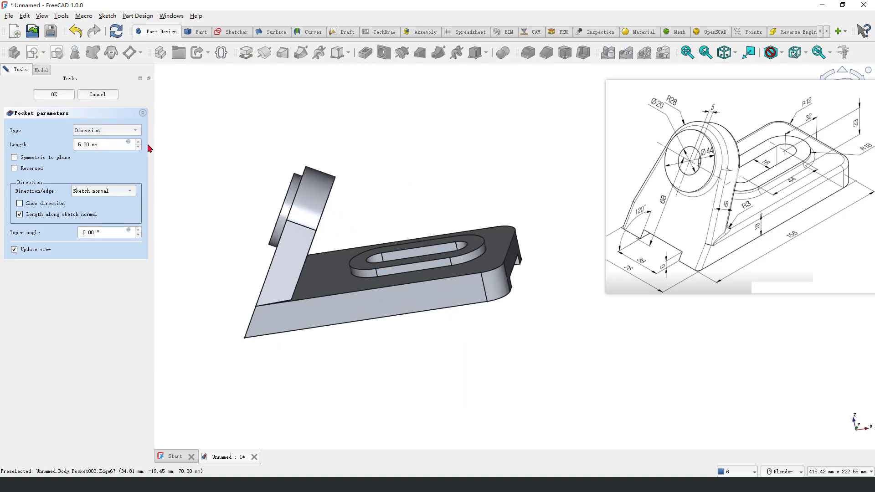
click(103, 132)
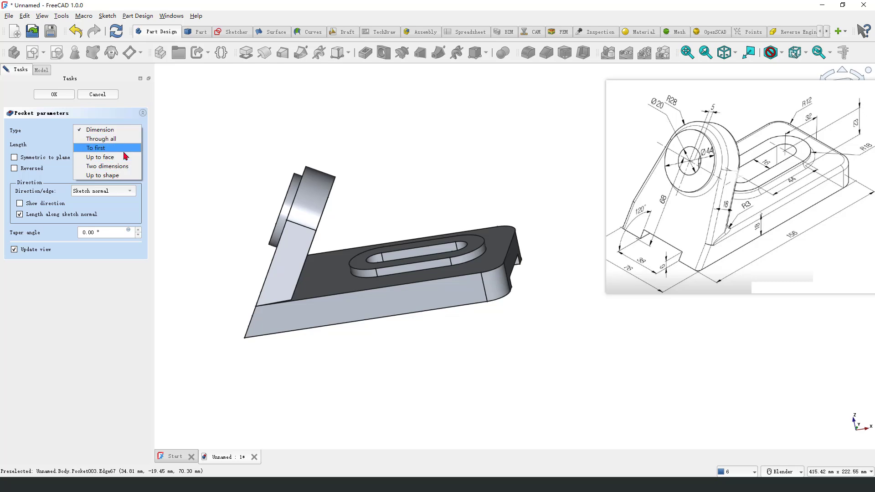
click(117, 150)
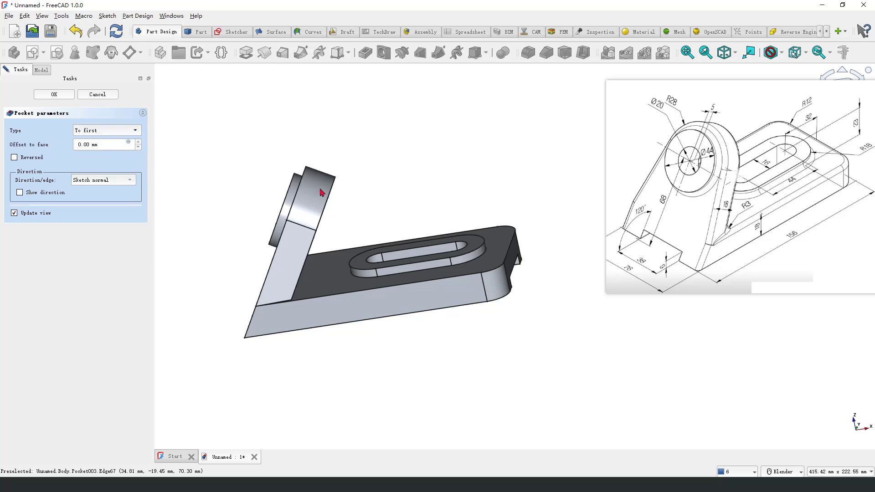
middle_drag(428, 202, 388, 201)
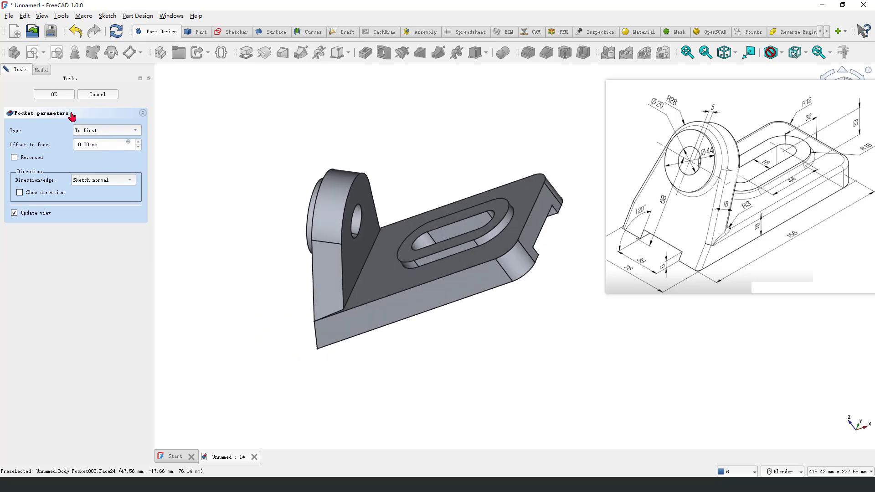
click(54, 94)
middle_drag(242, 213, 333, 273)
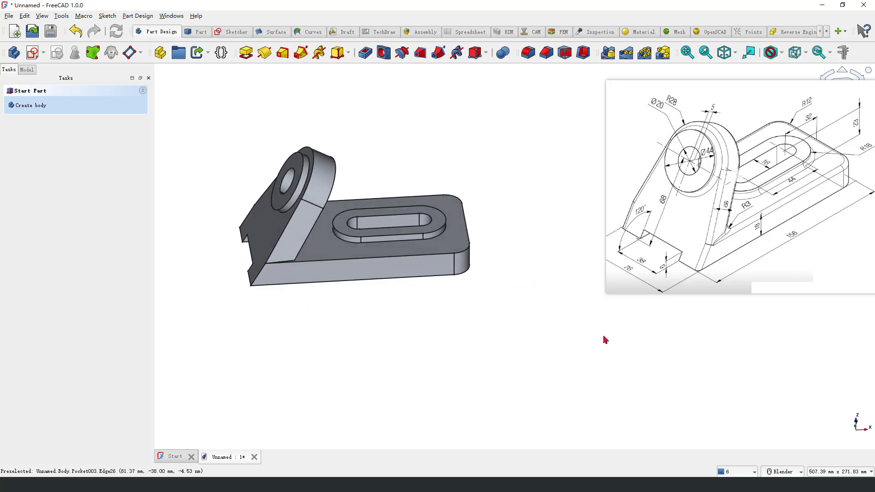
click(782, 219)
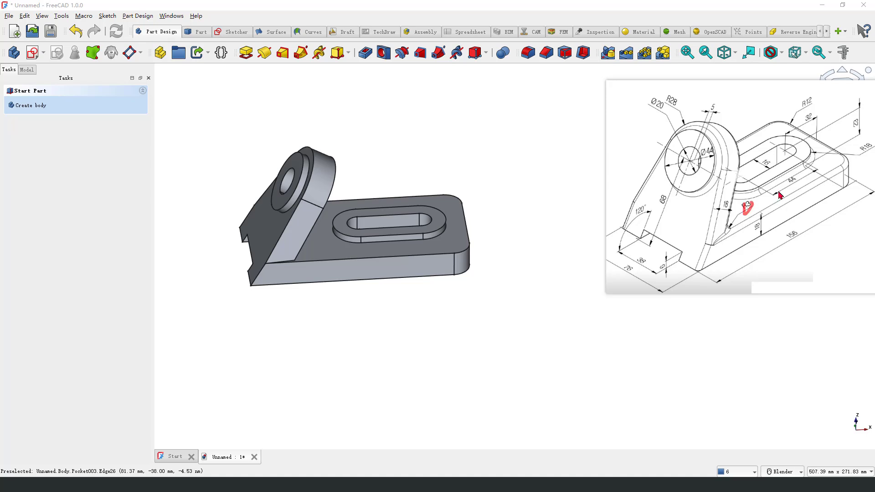
drag(787, 176, 758, 195)
drag(713, 139, 715, 165)
drag(713, 221, 712, 228)
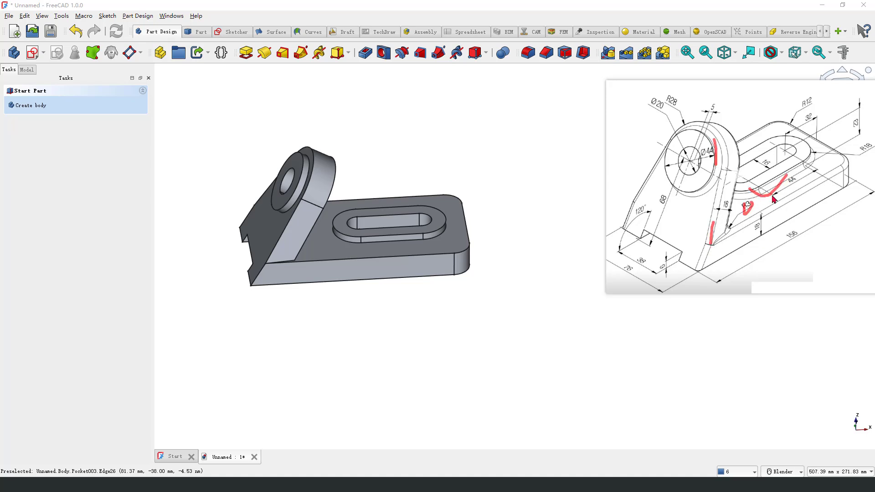
drag(747, 200, 751, 208)
drag(803, 165, 774, 184)
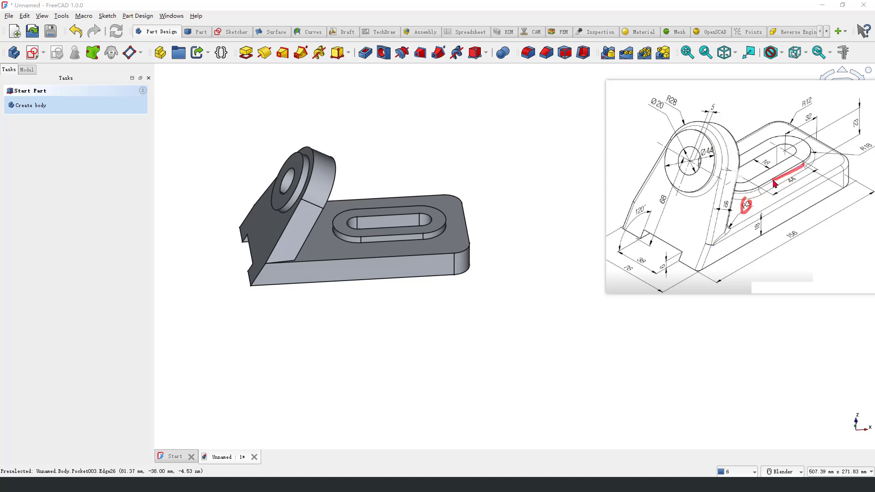
Fillet the raised pad's bottom edge and the slanted upright's outer edge with a 3 mm radius.
scroll(451, 242, up, 4)
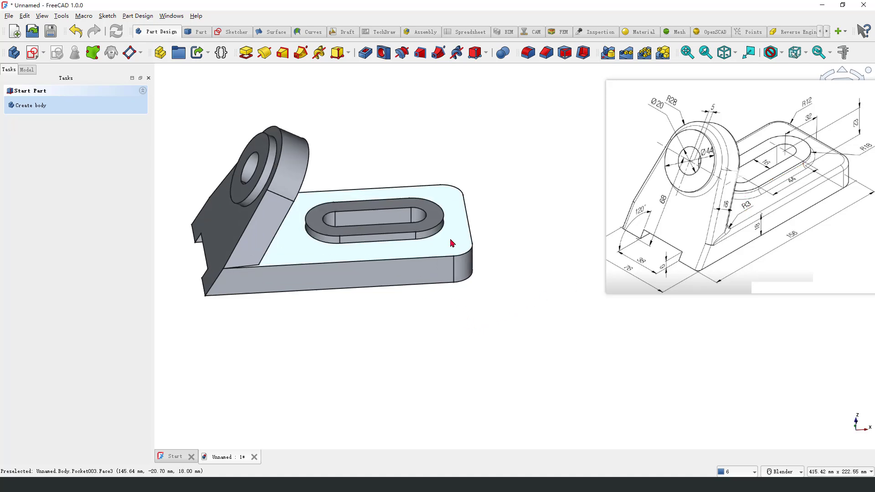
click(437, 237)
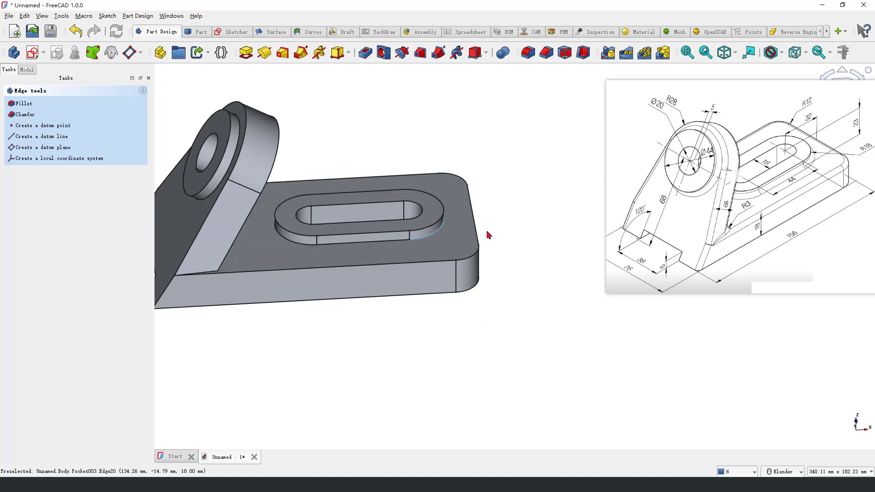
scroll(559, 204, down, 2)
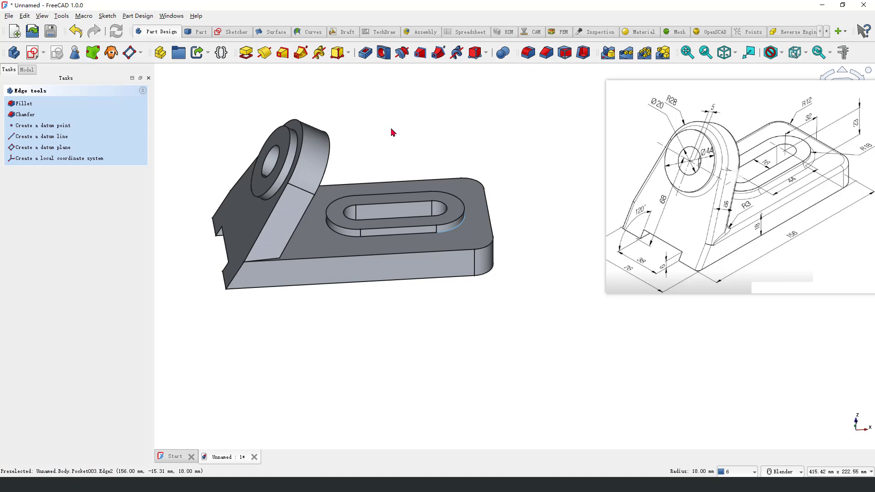
ctrl+click(306, 123)
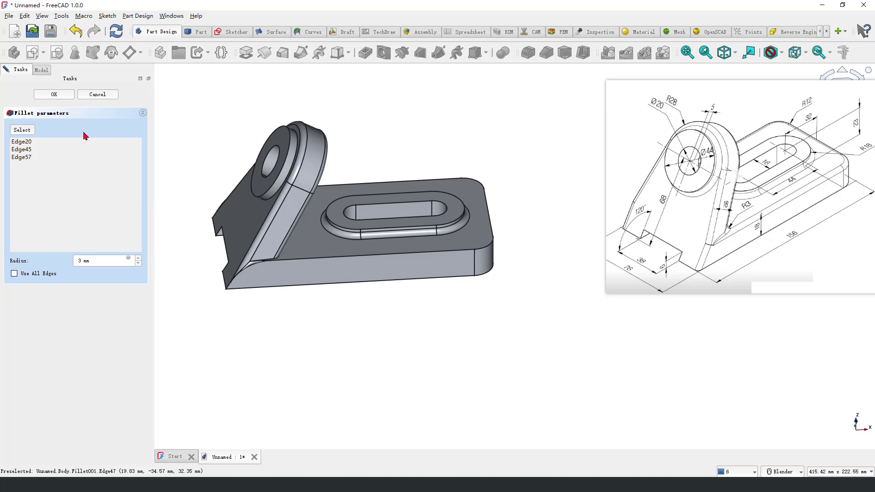
mouse_move(302, 309)
middle_down()
mouse_move(340, 348)
mouse_move(344, 328)
mouse_move(314, 309)
middle_up()
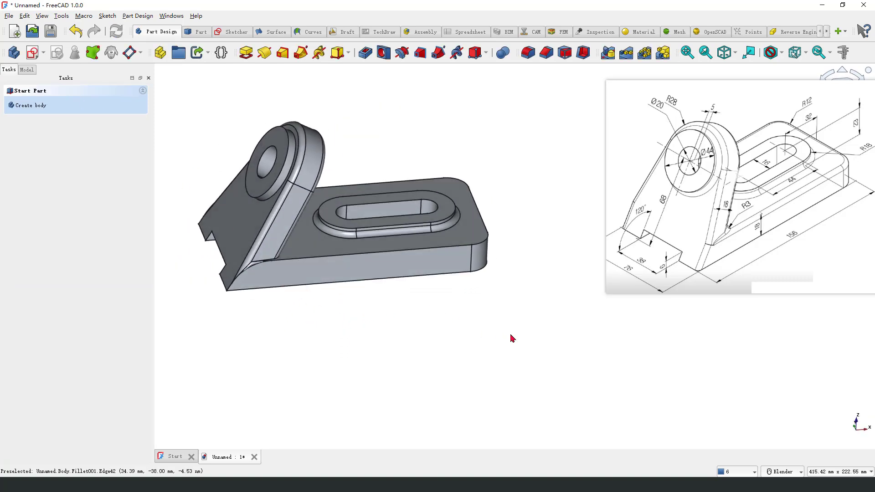
Try to fillet the top edge at the base plate's far end, cancel it, and delete the existing 3 mm fillet.
click(485, 230)
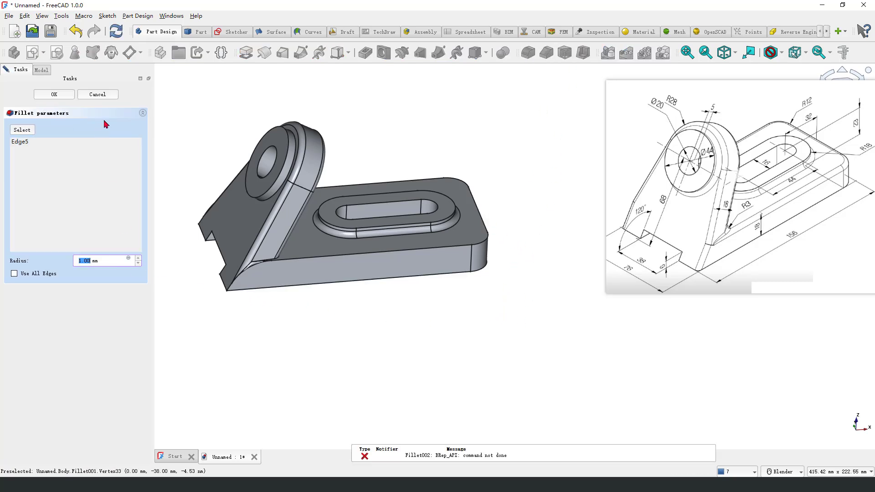
click(98, 94)
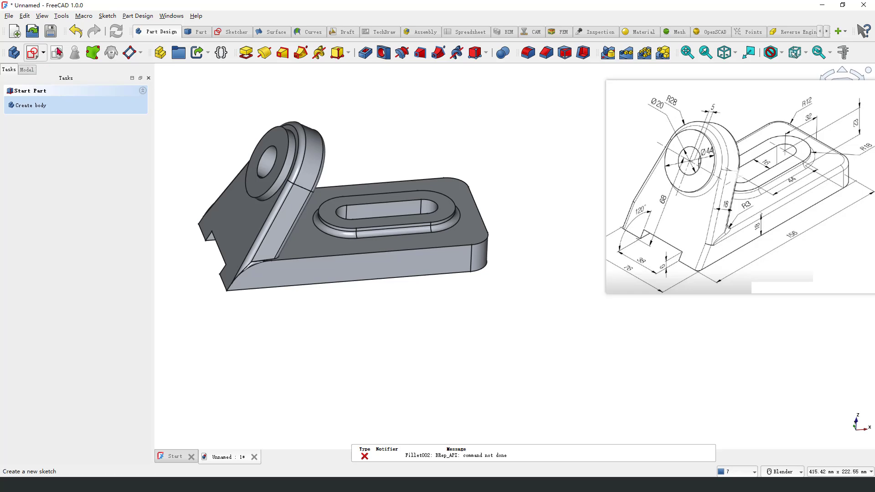
click(27, 70)
click(59, 197)
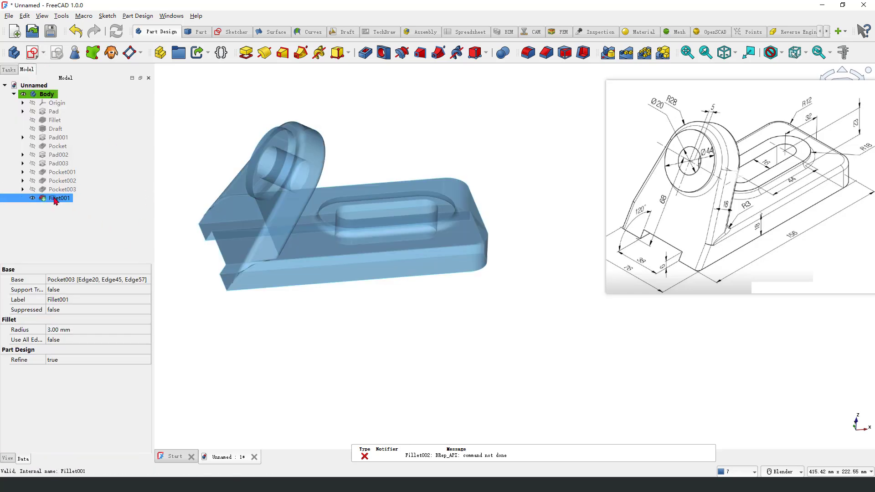
right_click(54, 197)
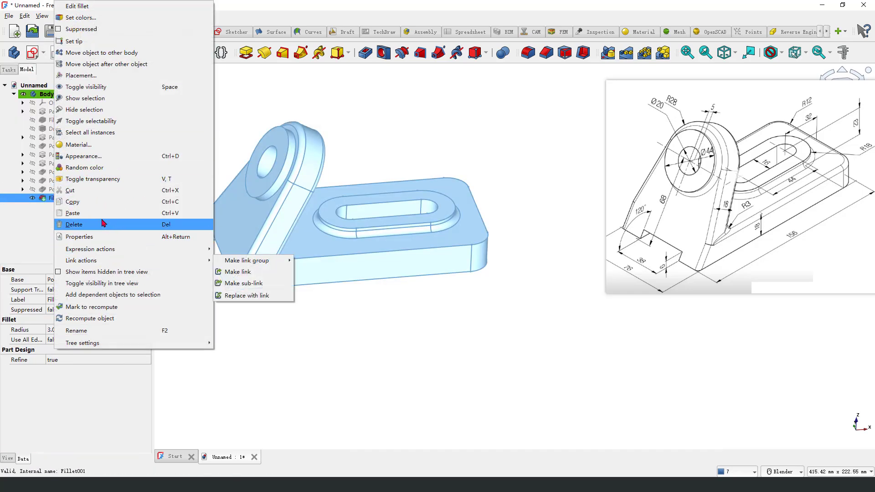
key(Escape)
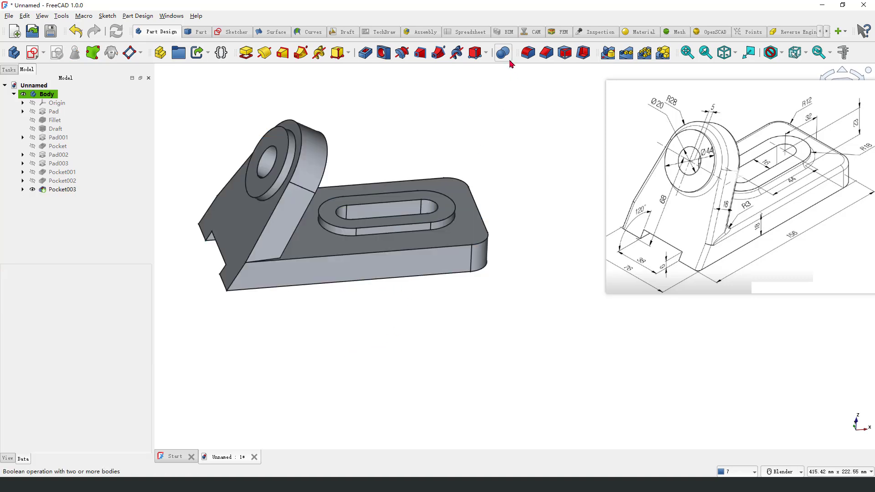
Try to fillet the top edge at the base plate's far end with a 3 mm radius.
click(528, 53)
click(484, 214)
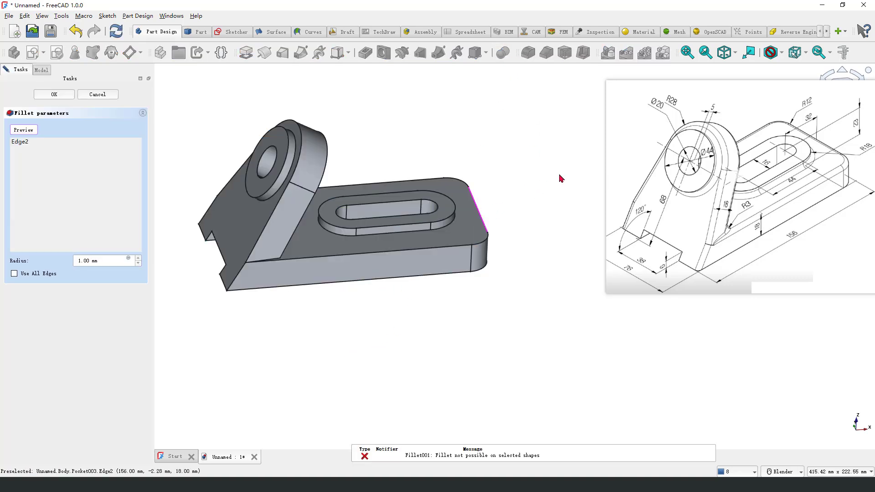
drag(92, 261, 59, 261)
text(3)
key(Return)
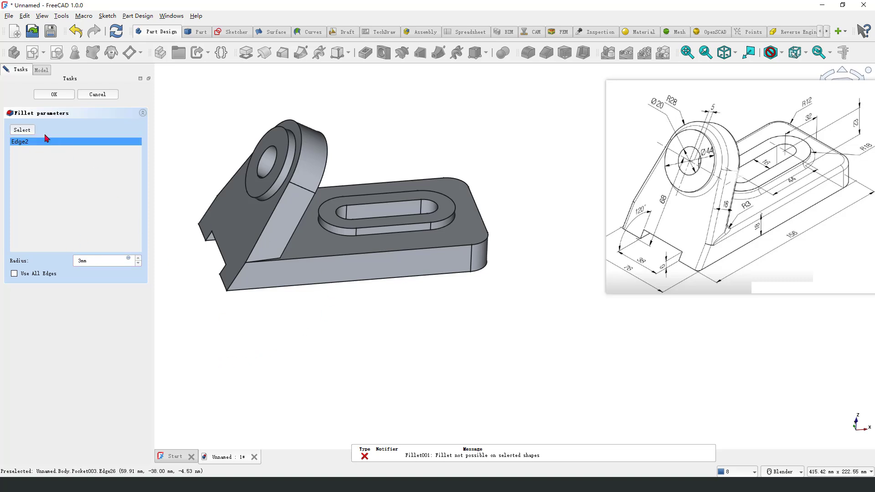
click(51, 96)
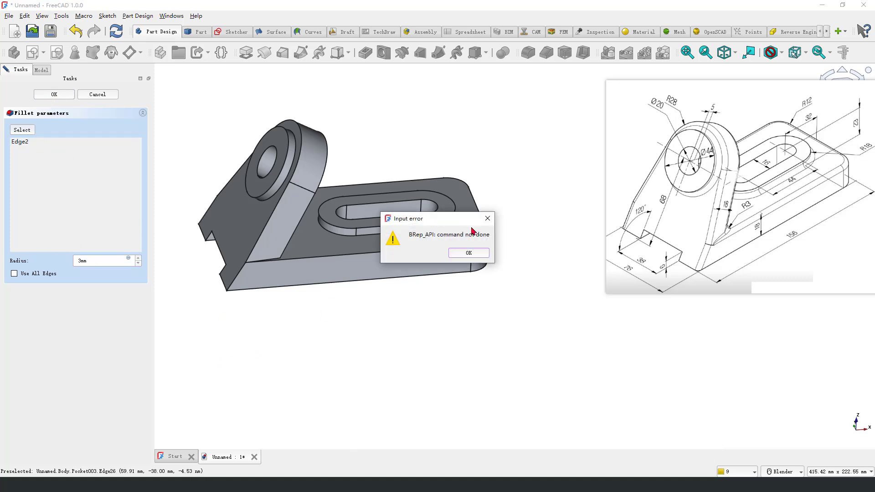
click(487, 218)
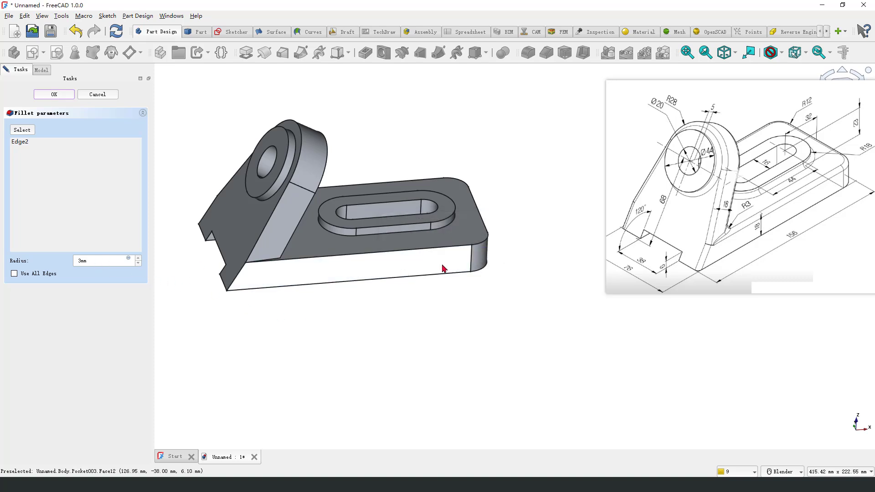
Try to fillet the base plate's entire outer top edge with a 3 mm and a 2 mm radius, and cancel it.
mouse_move(442, 268)
middle_down()
mouse_move(314, 287)
mouse_move(443, 260)
middle_up()
click(26, 143)
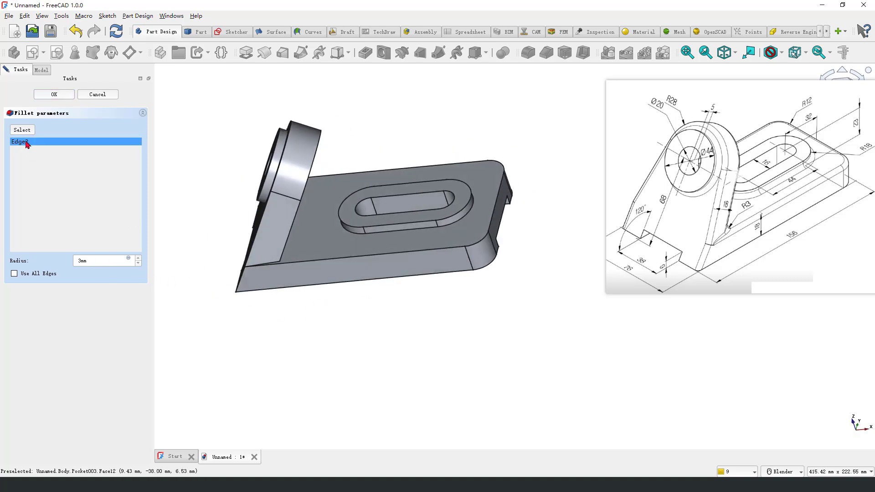
click(22, 130)
click(332, 257)
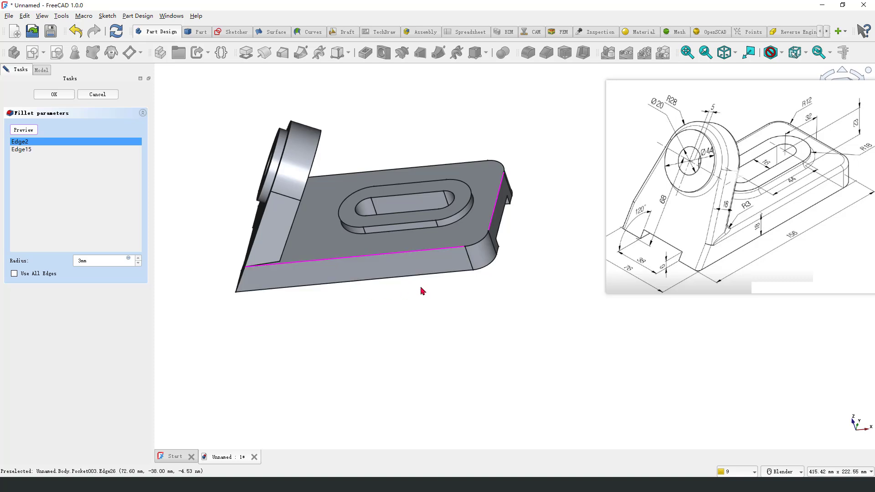
click(479, 241)
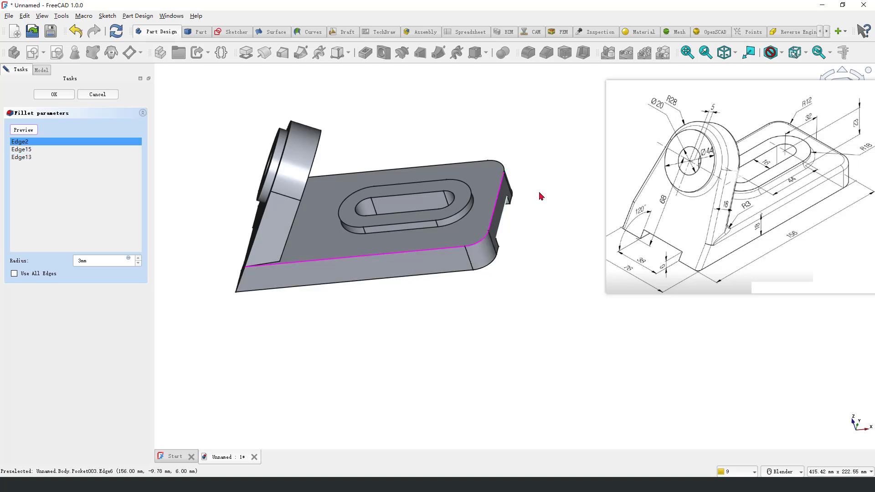
click(504, 167)
click(473, 165)
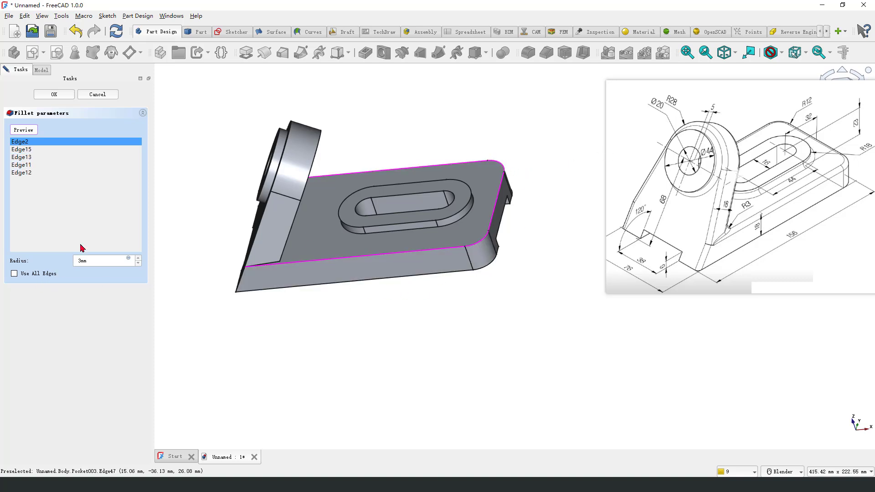
click(54, 94)
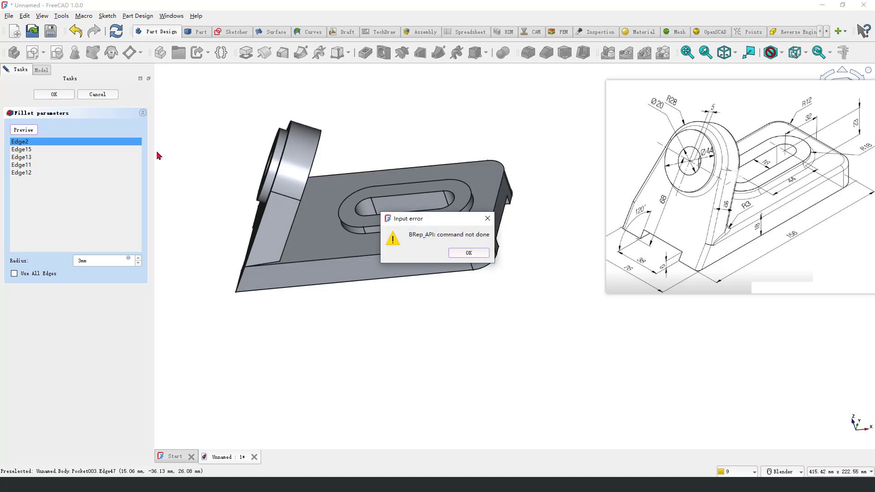
click(469, 254)
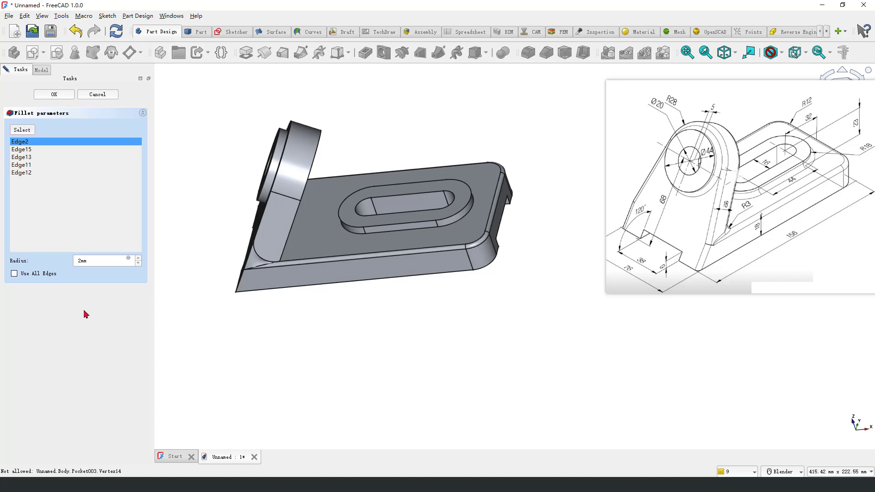
middle_drag(313, 277, 369, 309)
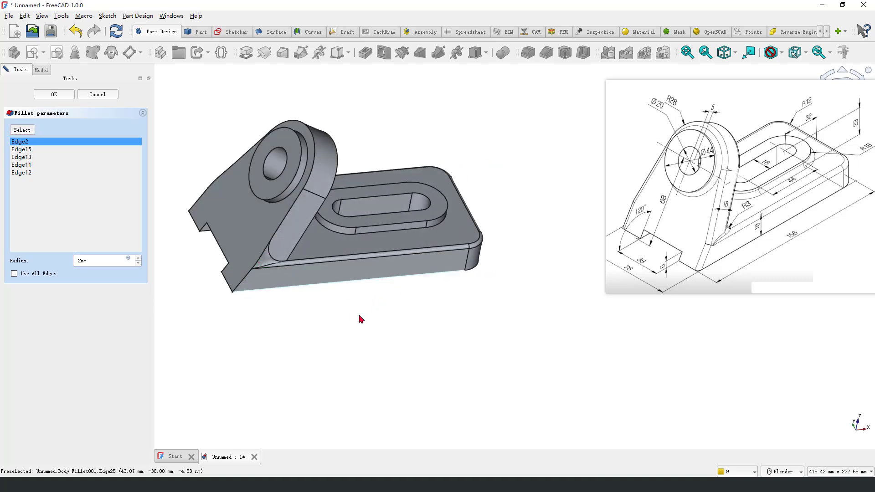
click(97, 94)
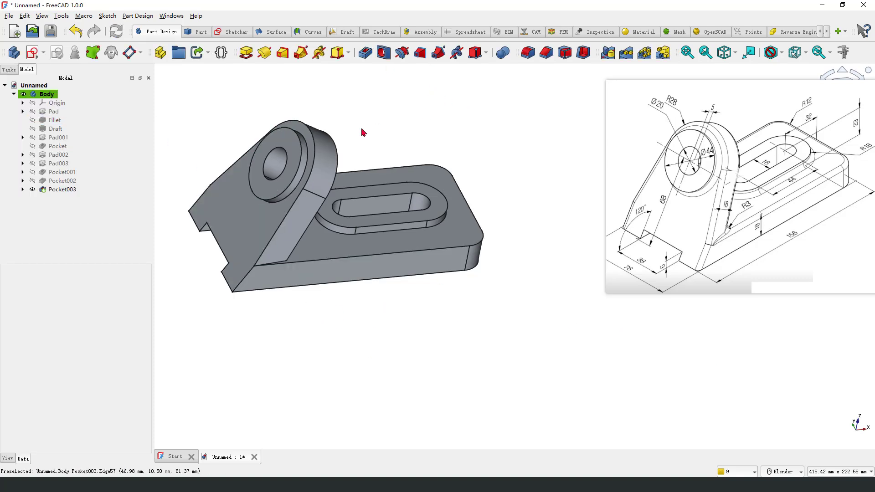
Fillet the outer edges of the slanted upright's boss-side face with a 2 mm radius.
click(308, 147)
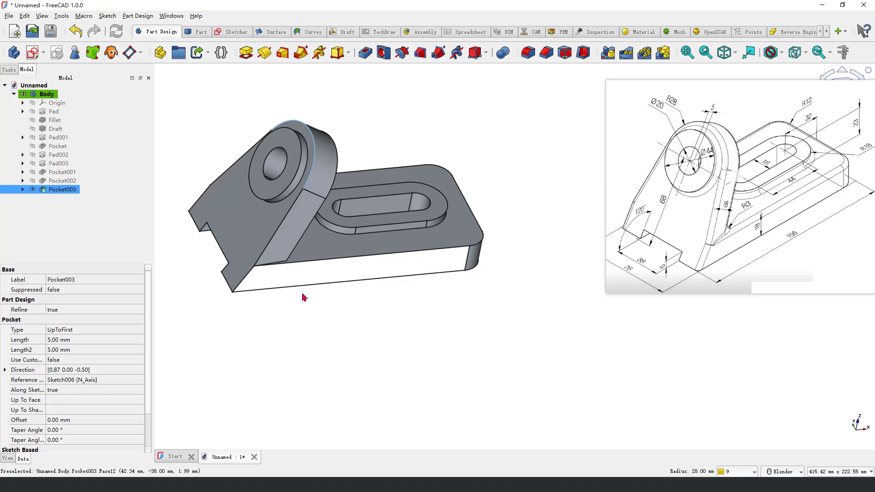
ctrl+click(250, 267)
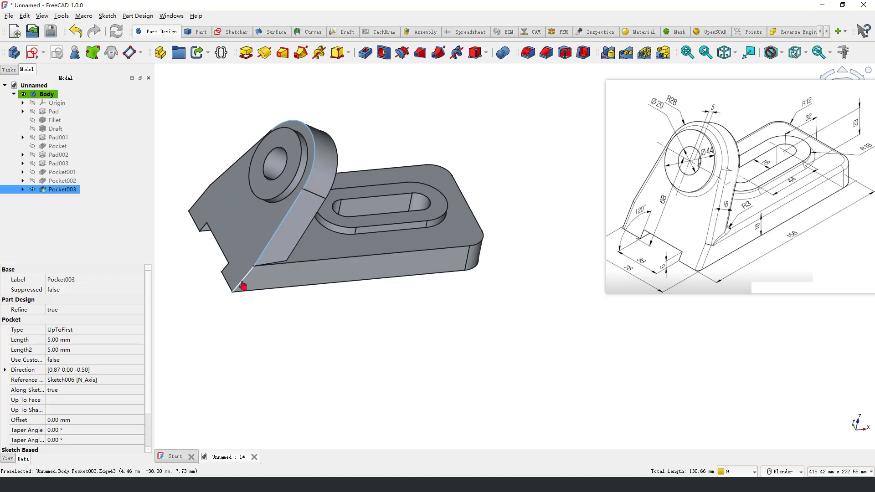
ctrl+click(195, 203)
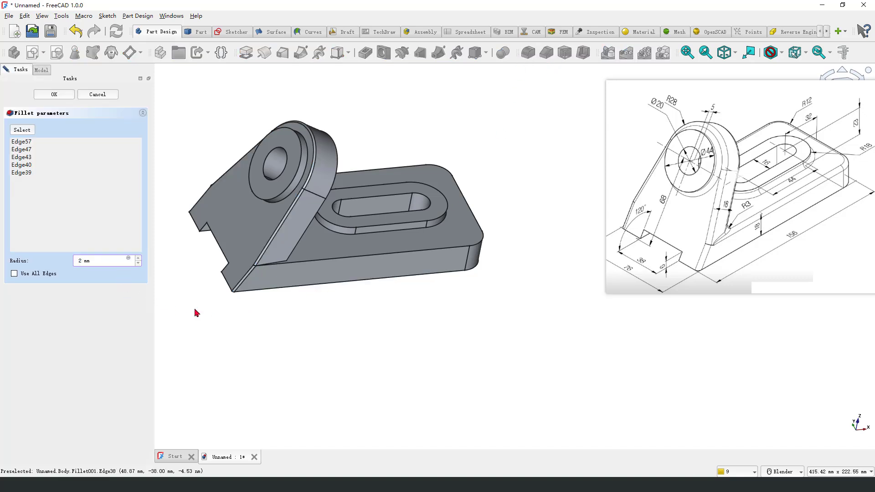
click(65, 95)
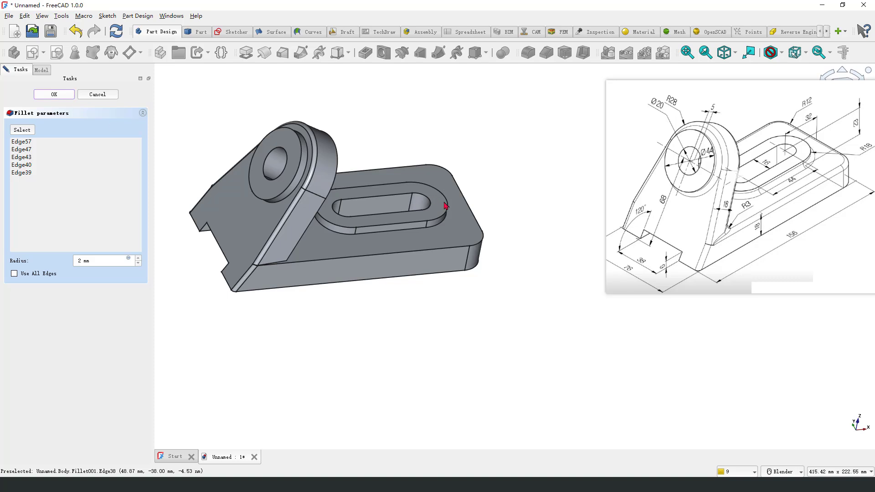
Fillet the curved and straight outer edges of the slanted upright's inner face, facing the slotted pad.
middle_drag(342, 200, 364, 177)
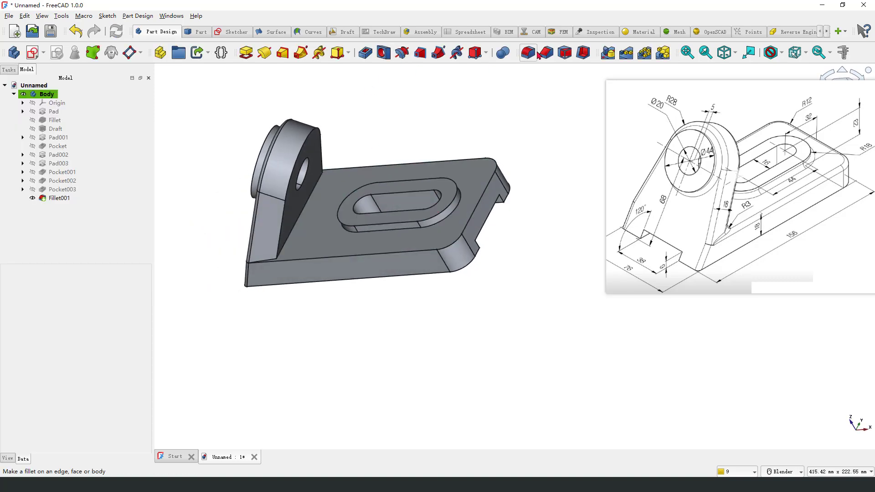
click(528, 52)
scroll(296, 189, up, 2)
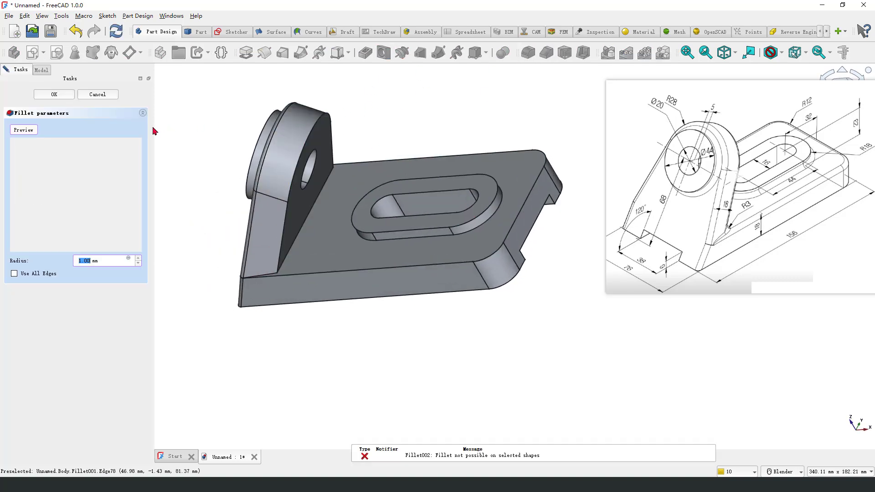
click(294, 177)
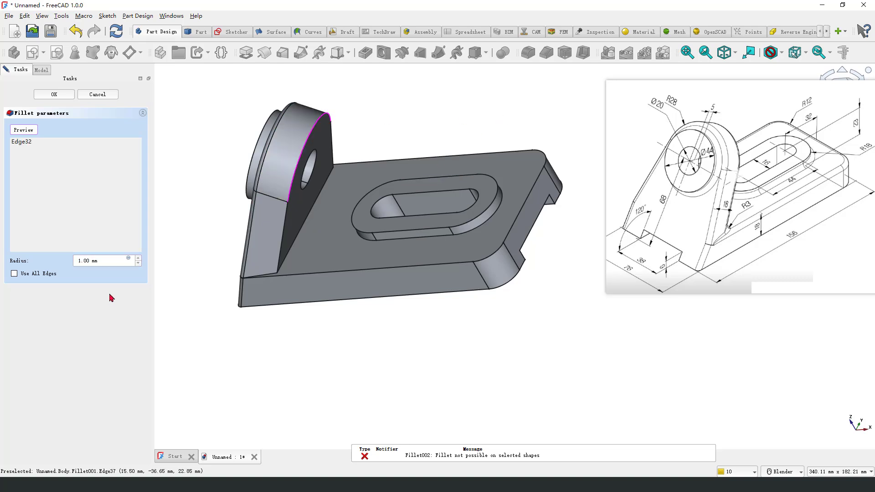
click(288, 233)
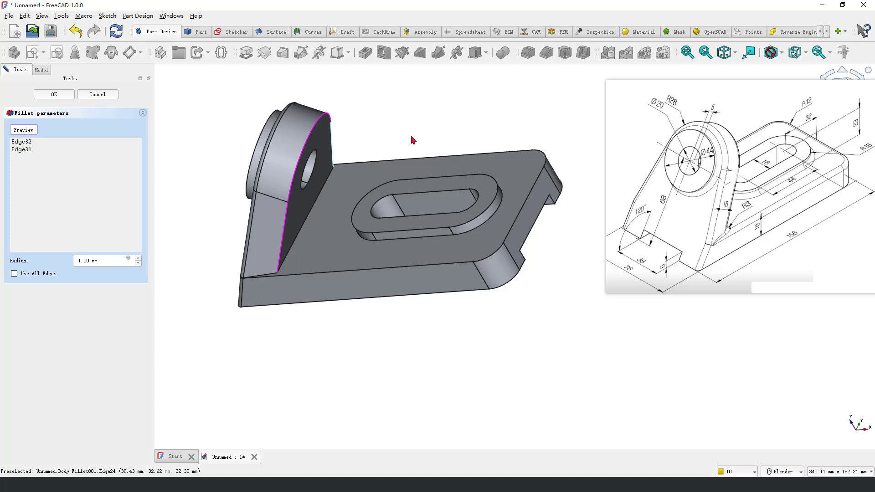
click(332, 150)
double_click(92, 259)
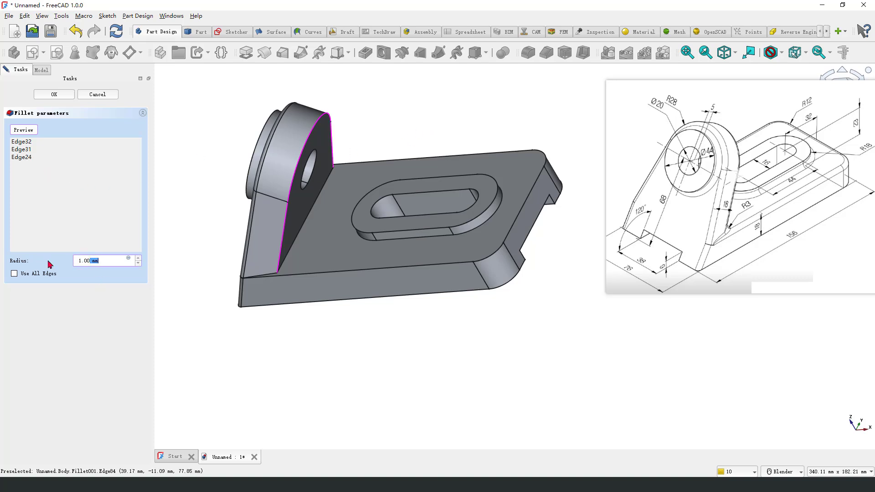
double_click(103, 258)
click(54, 94)
Try to fillet the edge where the slanted upright meets the base plate's top with a 2 mm radius, and cancel it.
middle_drag(273, 200, 382, 279)
scroll(333, 249, up, 2)
click(527, 53)
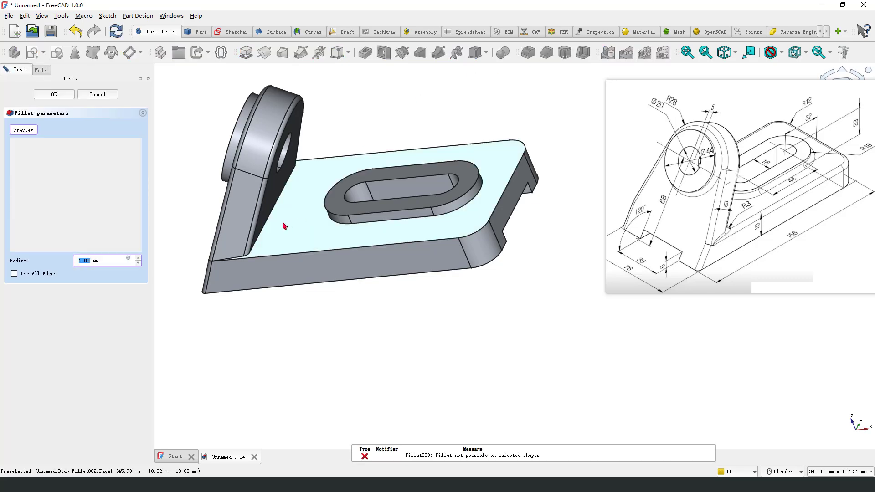
scroll(263, 237, up, 3)
click(256, 243)
scroll(274, 244, down, 3)
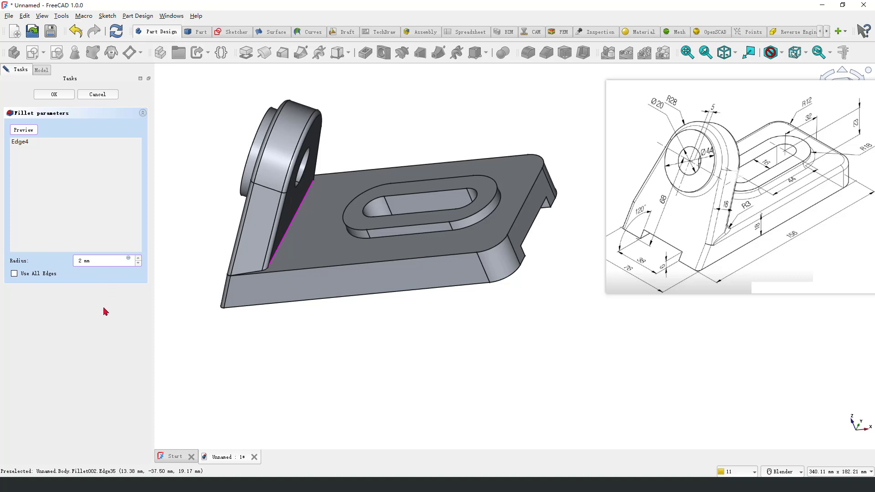
click(62, 94)
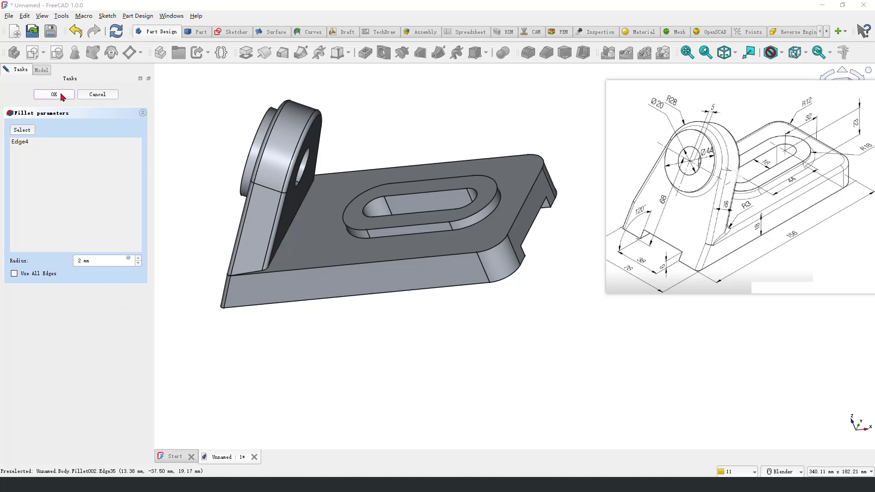
click(487, 219)
key(Escape)
Fillet the bottom edge of the raised slotted pad with a 3 mm radius.
middle_drag(345, 234, 399, 139)
click(528, 55)
scroll(361, 246, up, 3)
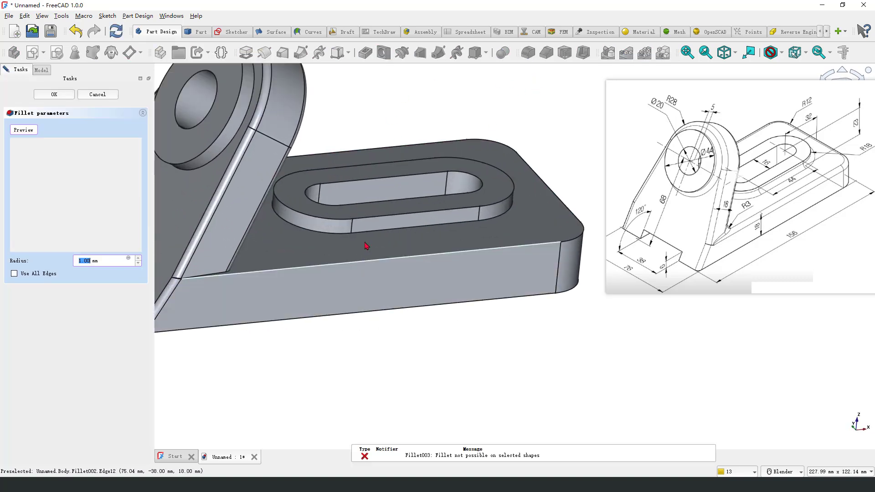
scroll(406, 273, down, 5)
scroll(363, 268, up, 2)
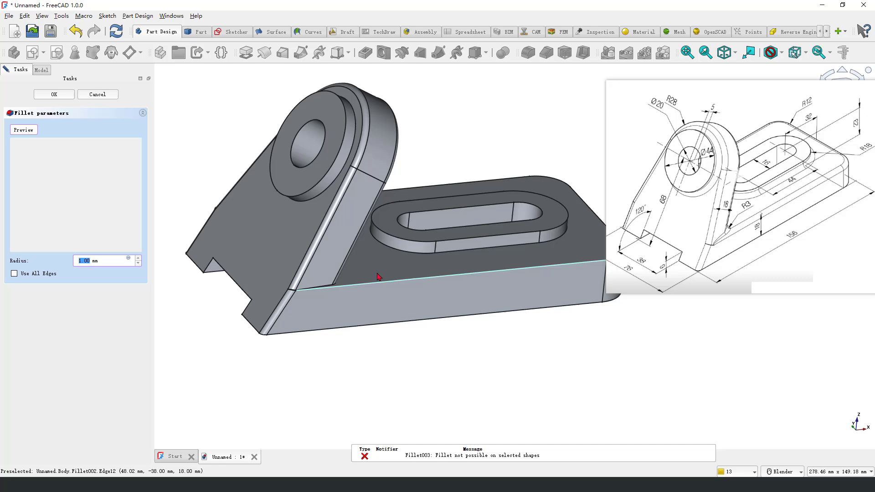
click(388, 246)
drag(89, 260, 53, 261)
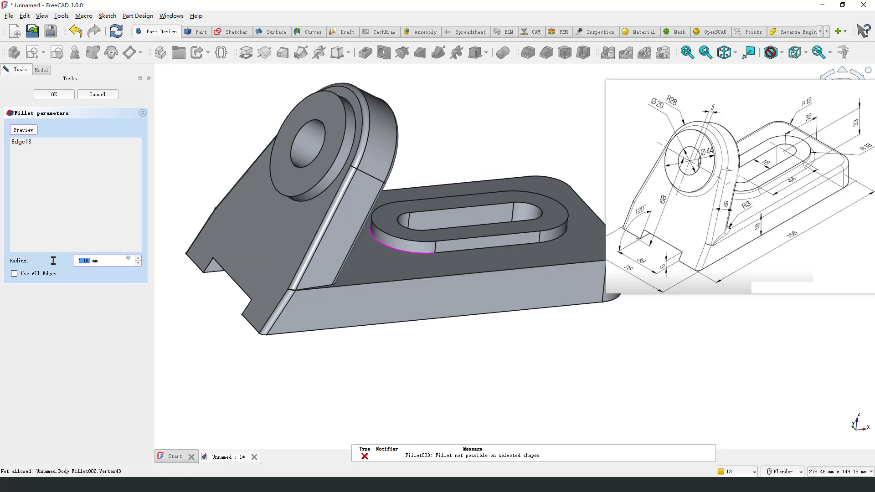
text(3)
key(Return)
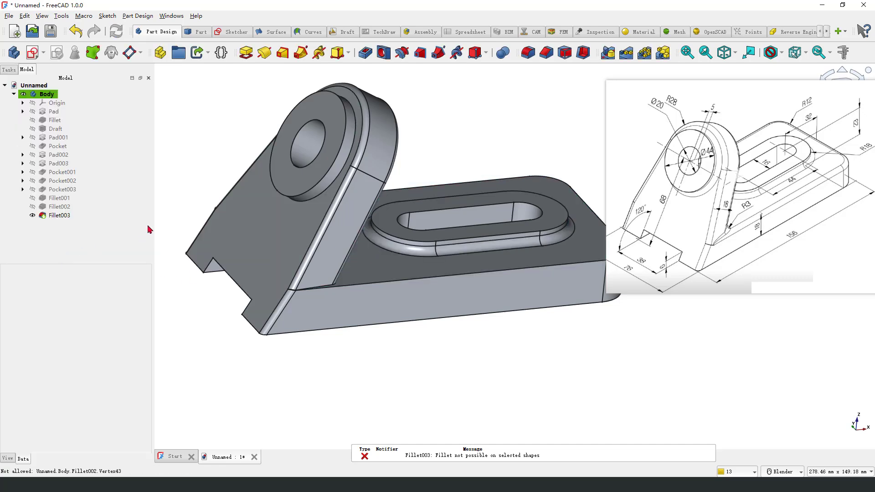
Fillet the circular edge where the boss meets the slanted upright with a 2 mm radius.
scroll(445, 289, down, 3)
middle_drag(445, 289, 525, 264)
middle_drag(518, 296, 447, 296)
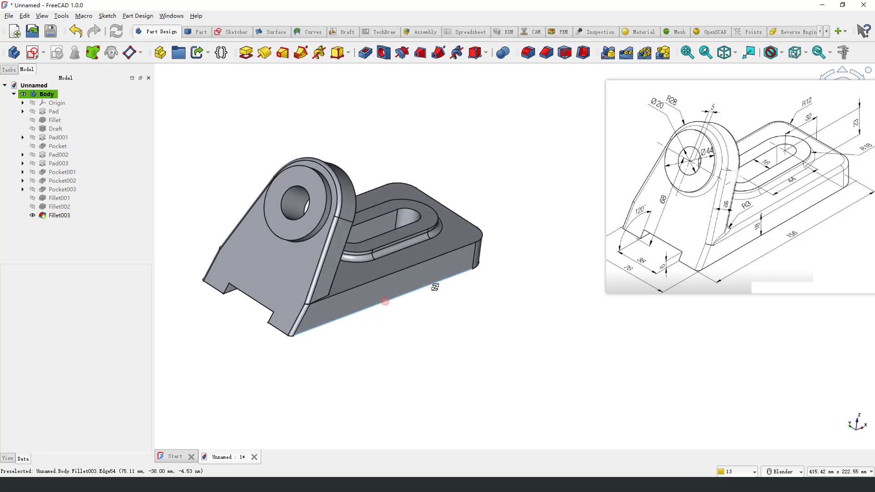
click(528, 52)
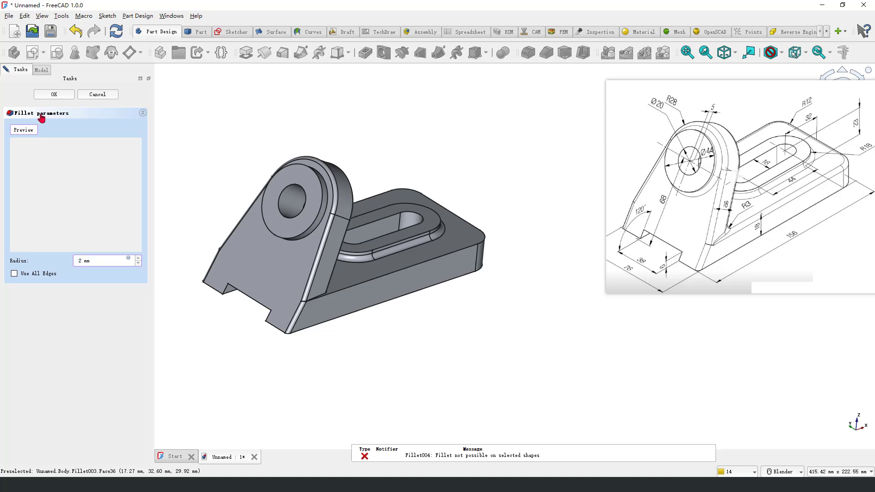
scroll(344, 201, up, 3)
click(317, 195)
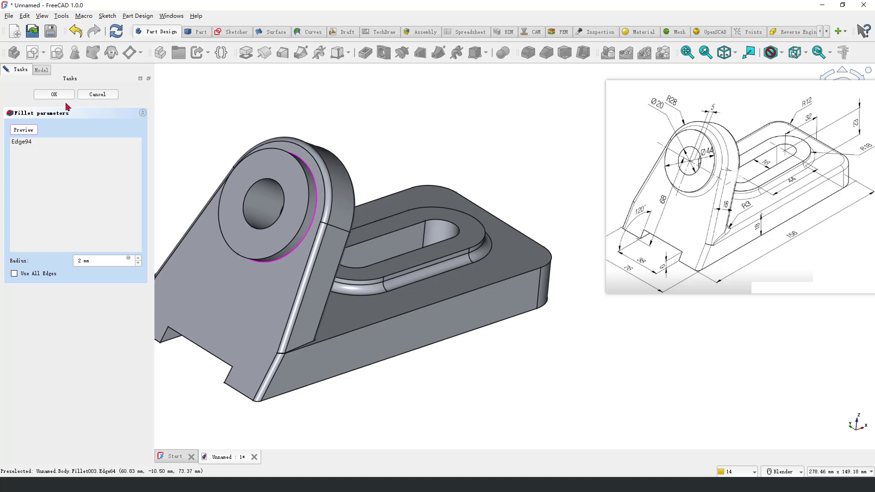
click(55, 94)
Try to fillet the top edge at the base plate's far end with a 1 mm radius, and cancel it.
scroll(287, 132, down, 3)
middle_drag(337, 156, 338, 236)
scroll(348, 271, down, 2)
scroll(331, 203, up, 2)
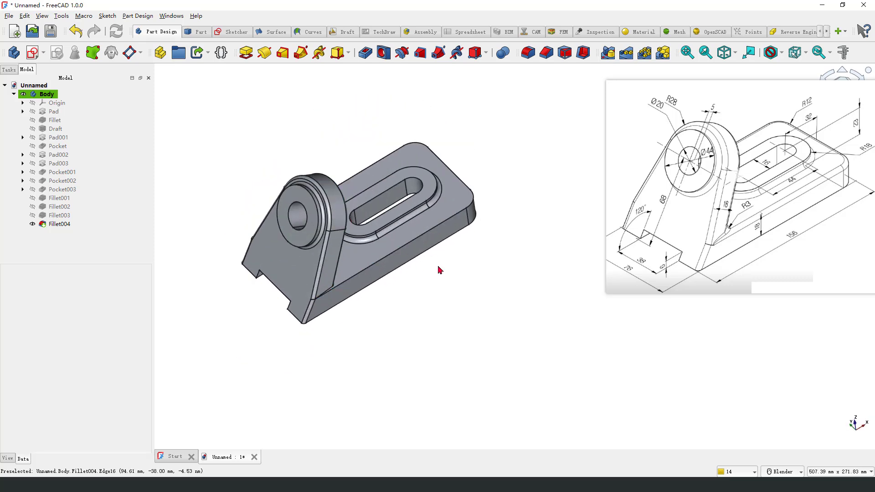
mouse_move(437, 266)
middle_down()
mouse_move(434, 225)
mouse_move(451, 263)
middle_up()
scroll(439, 264, up, 2)
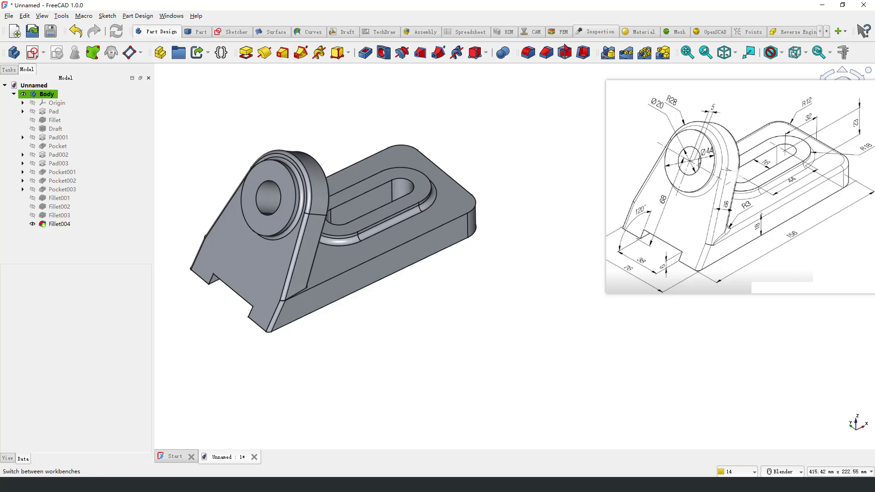
click(527, 60)
click(445, 171)
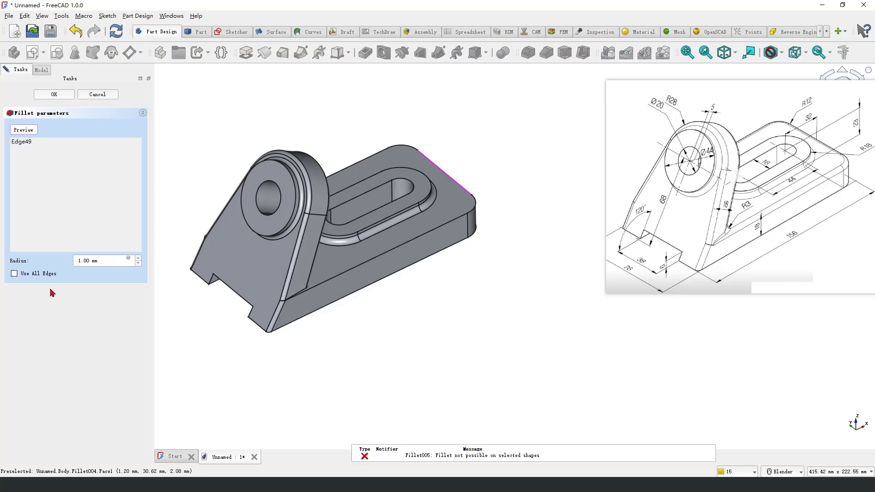
click(55, 97)
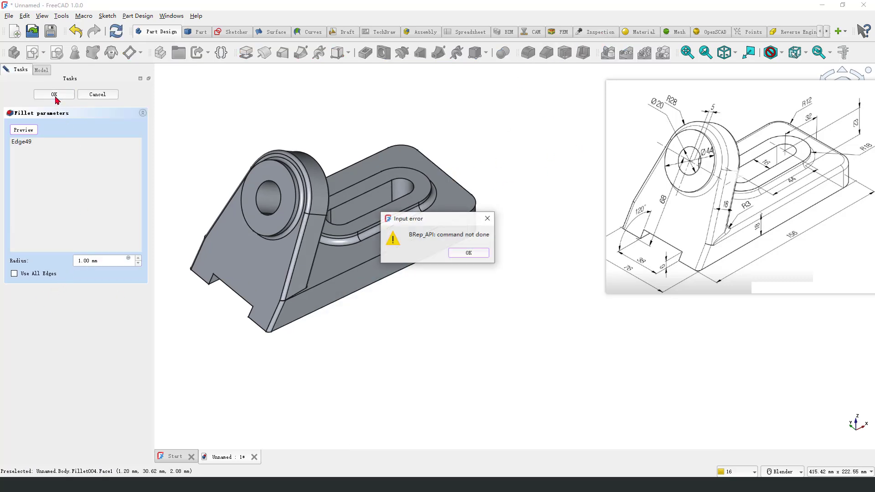
click(487, 219)
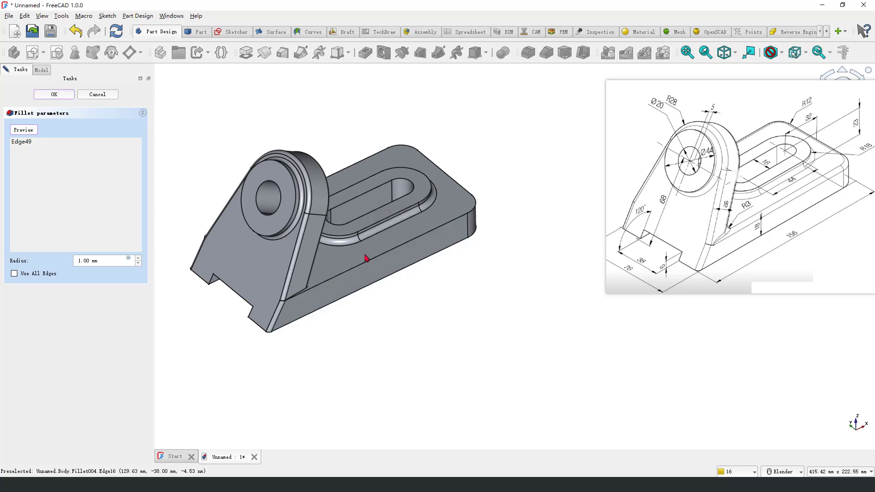
key(Escape)
scroll(453, 332, down, 1)
mouse_move(335, 335)
middle_down()
mouse_move(471, 304)
mouse_move(339, 339)
middle_up()
scroll(266, 310, up, 2)
scroll(287, 314, down, 2)
middle_drag(287, 314, 385, 319)
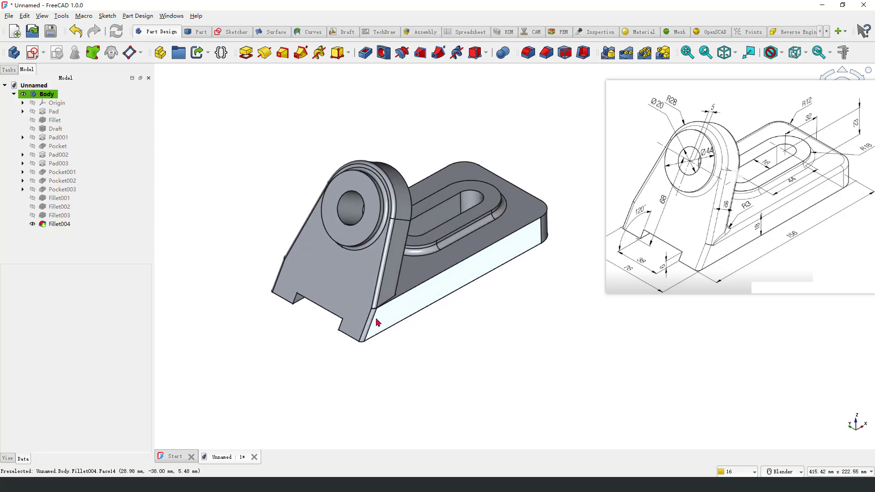